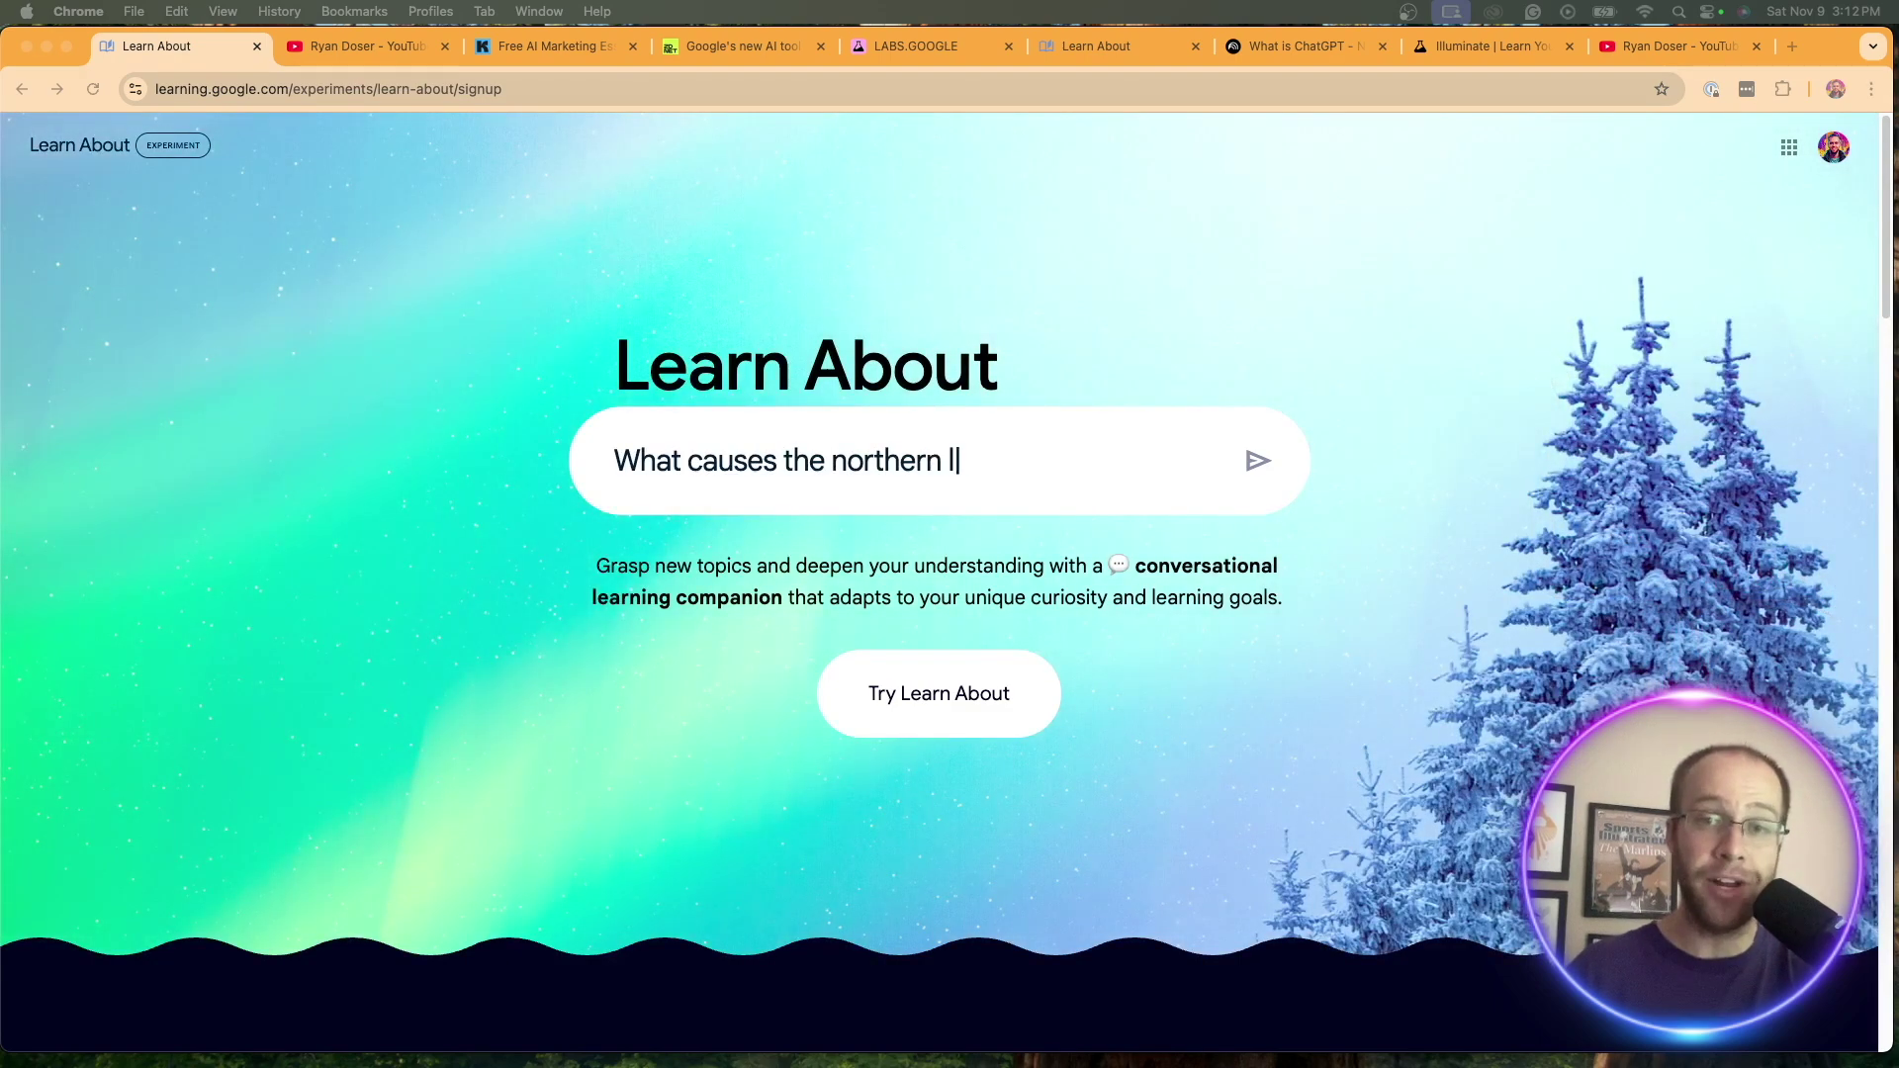
Switch to the next browser tab, showing the YouTube channel's videos page.
{"action": "key", "text": "ctrl+Tab"}
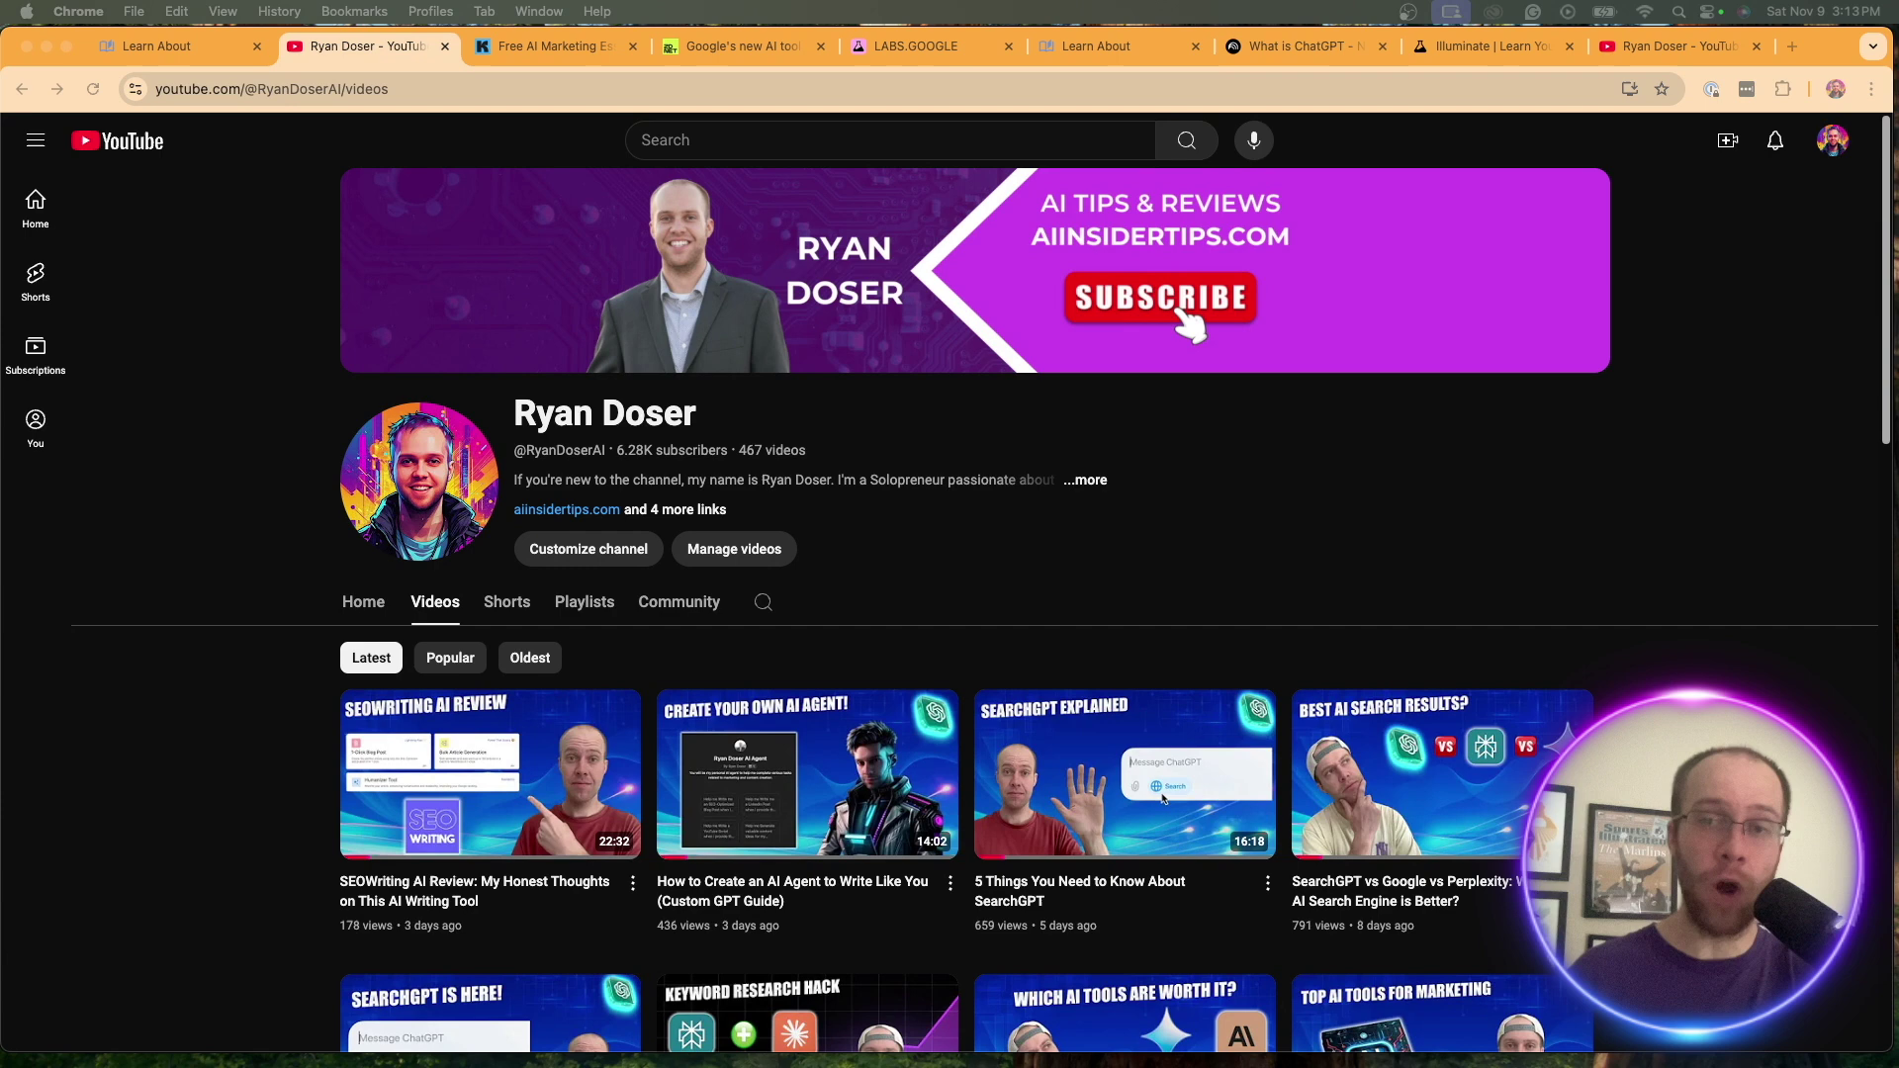
Open the Free AI Marketing Essentials Guide signup page and highlight the guide's title.
{"action": "left_click", "coordinate": [552, 48]}
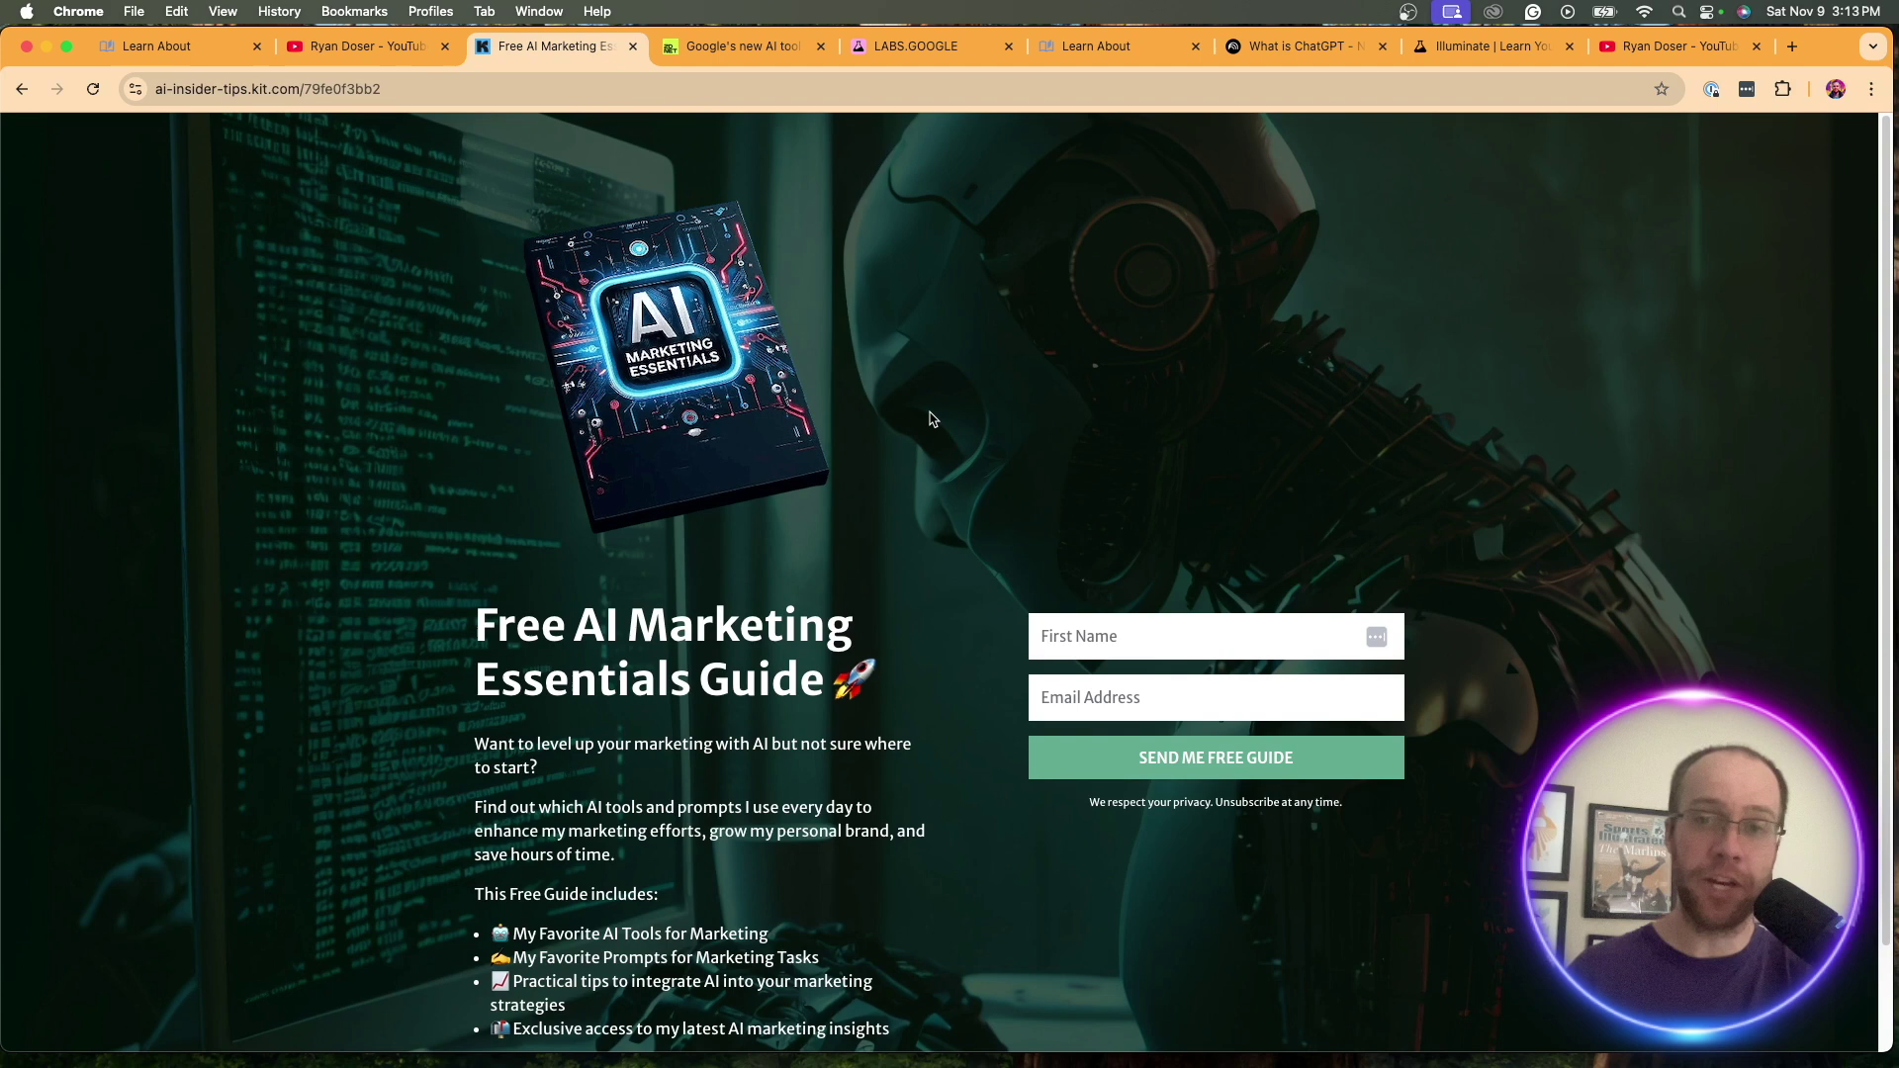
{"action": "left_click_drag", "start_coordinate": [484, 638], "coordinate": [820, 657]}
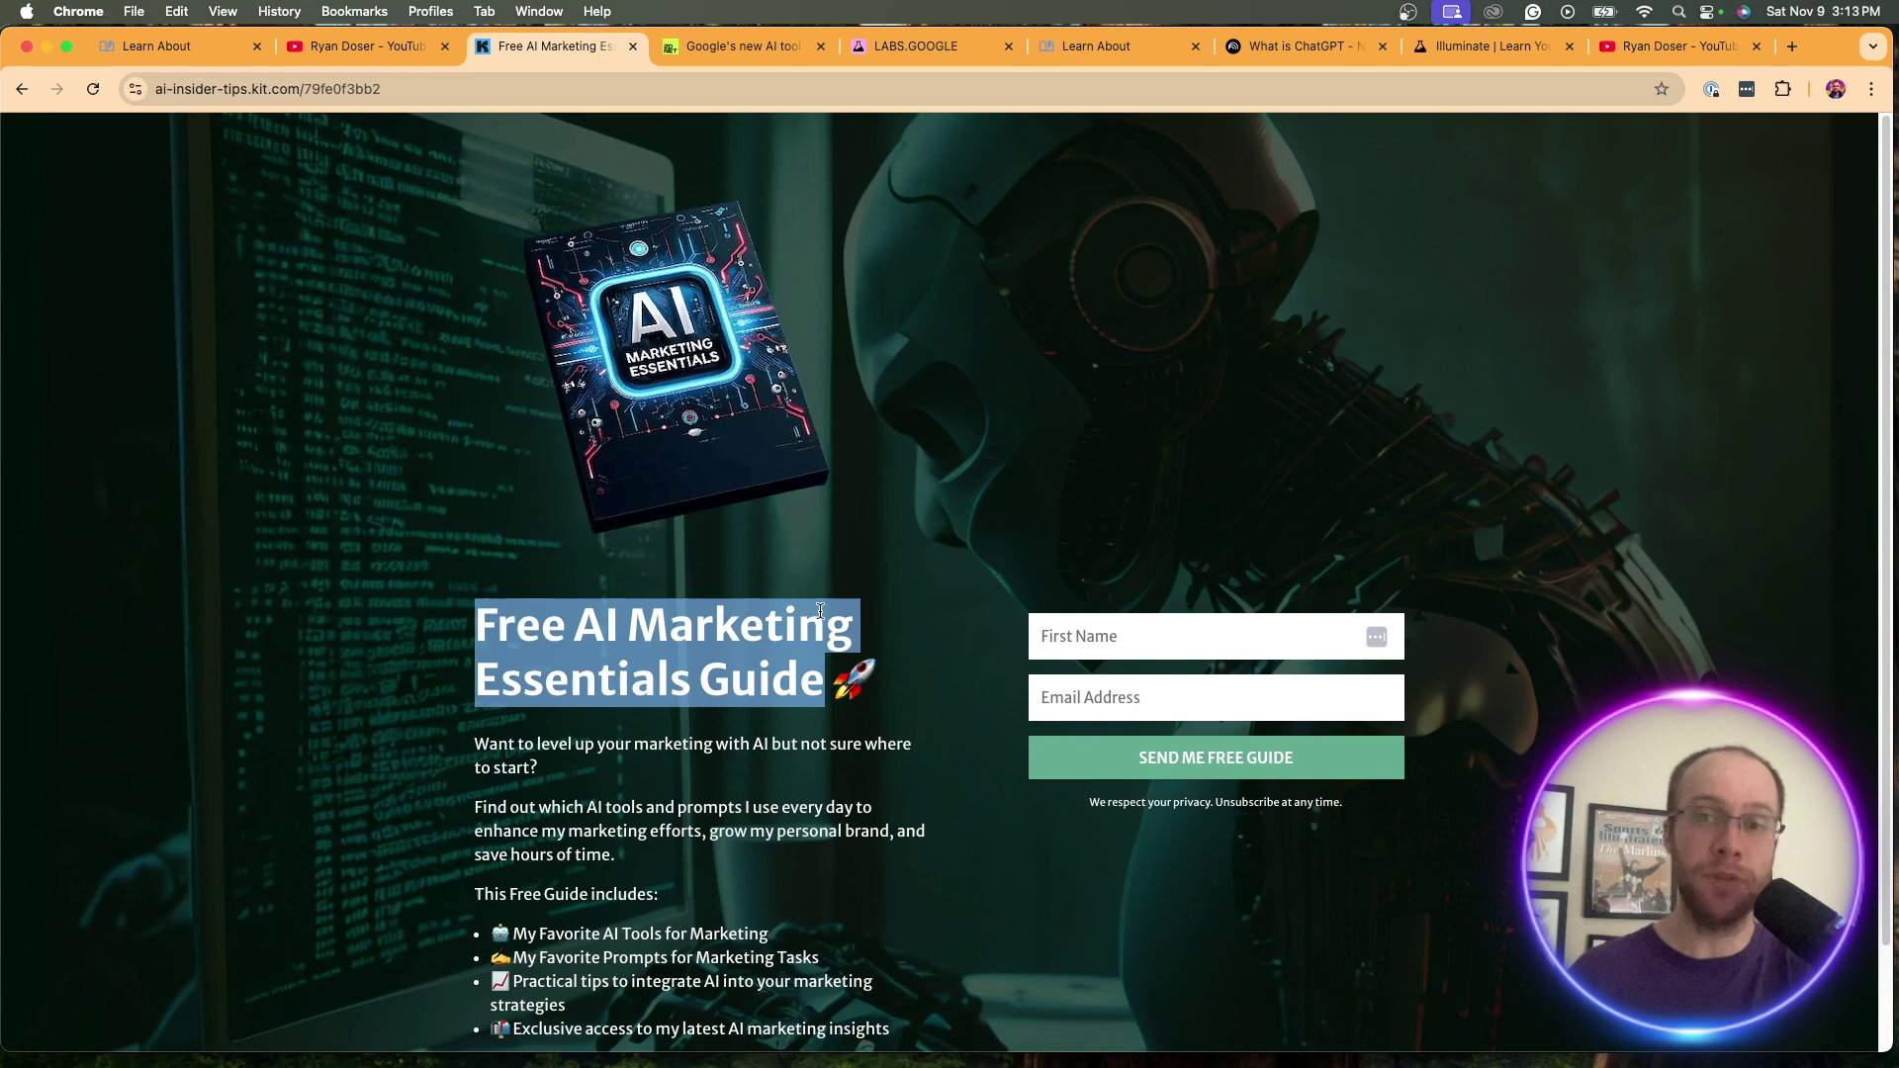
Go back to the Learn About landing page, where example questions cycle through the search box.
{"action": "left_click", "coordinate": [198, 47]}
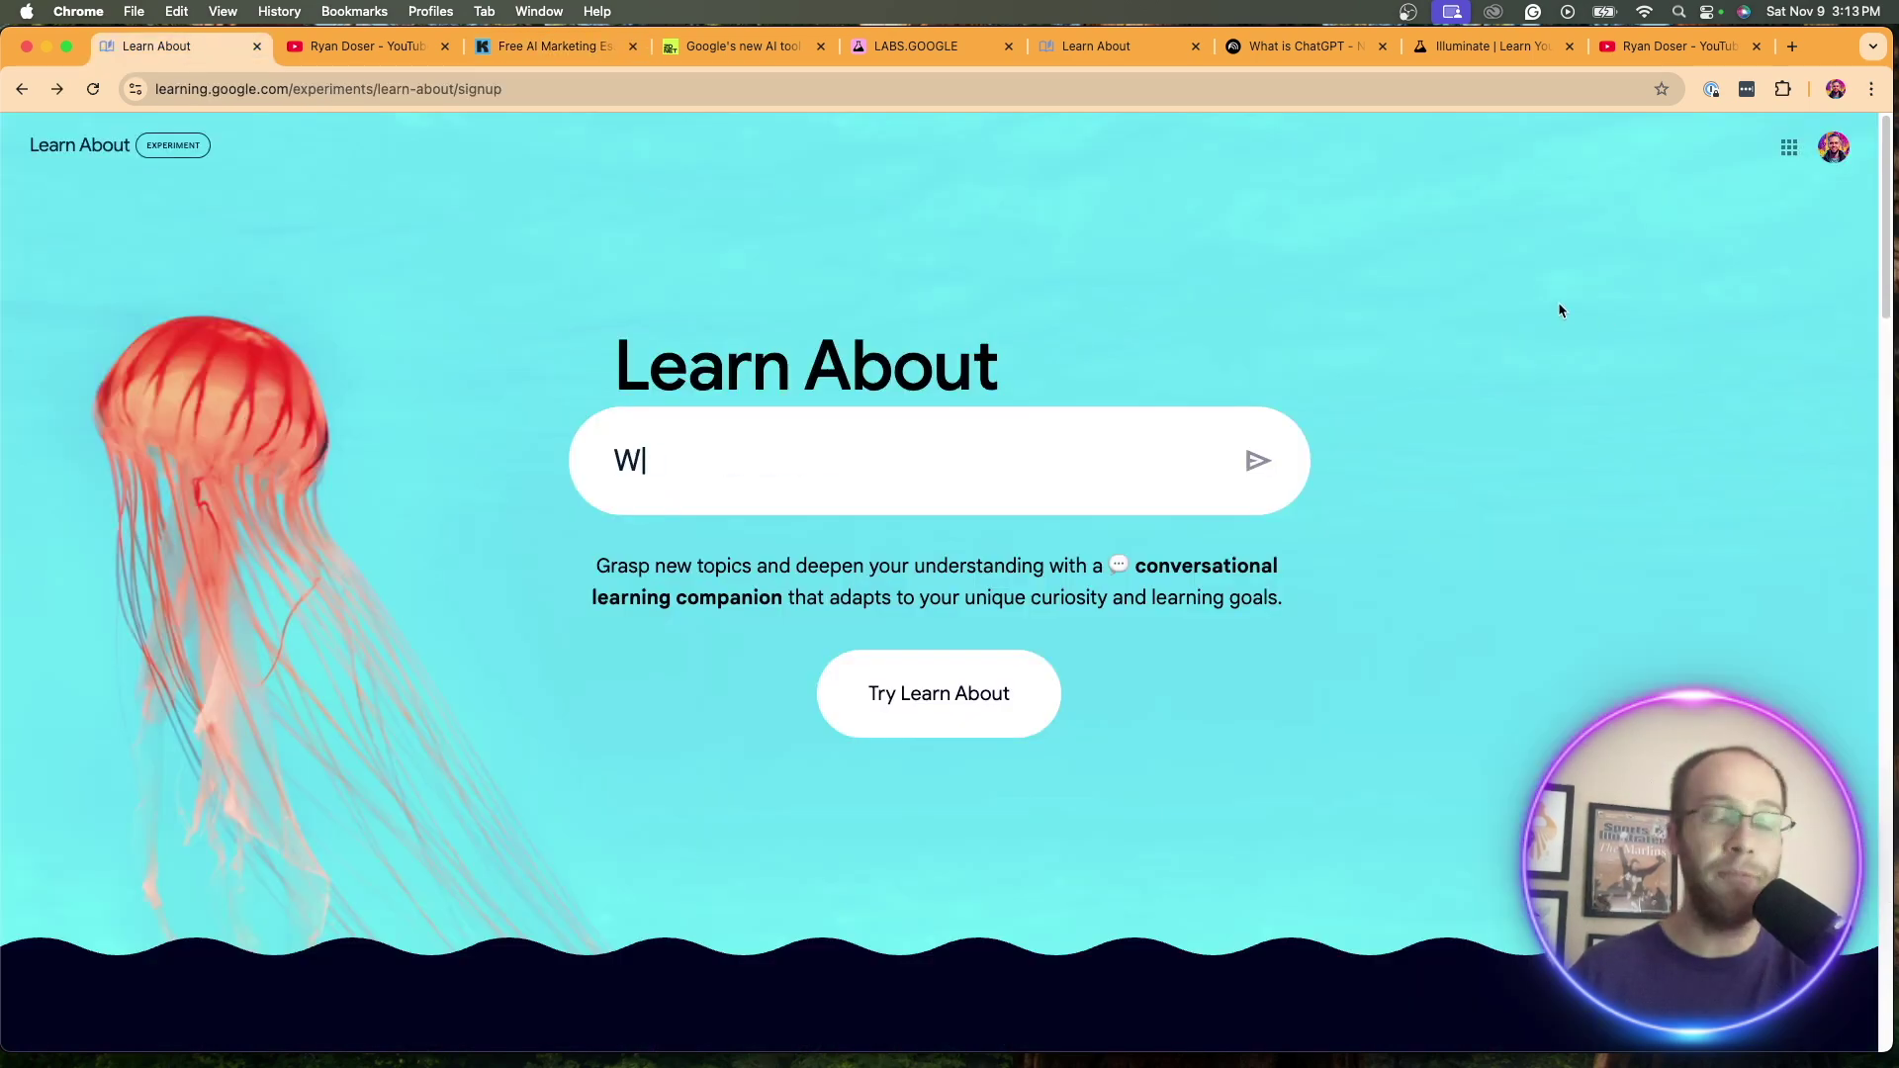
{"action": "type", "text": "What's the biggest w"}
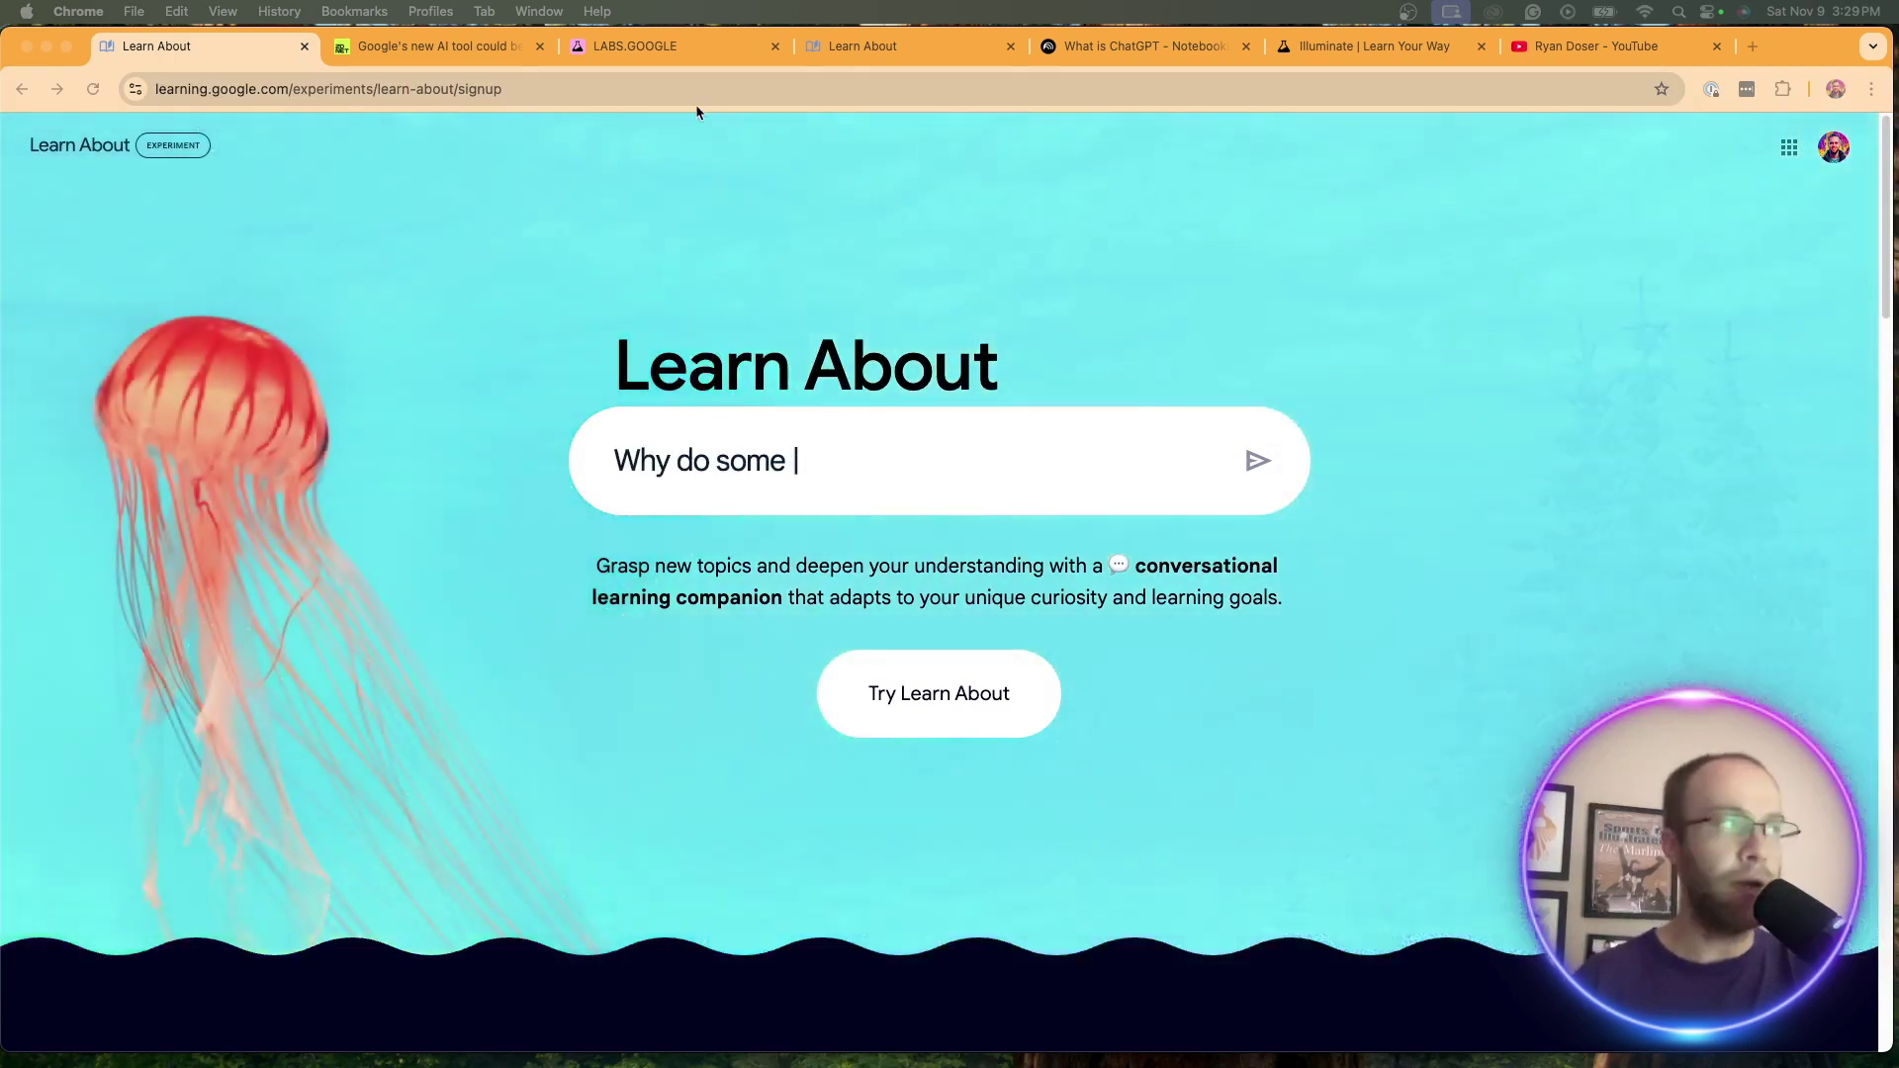
Open the ZDNet article on Google's free AI learning tool and scroll through it.
{"action": "left_click", "coordinate": [501, 40]}
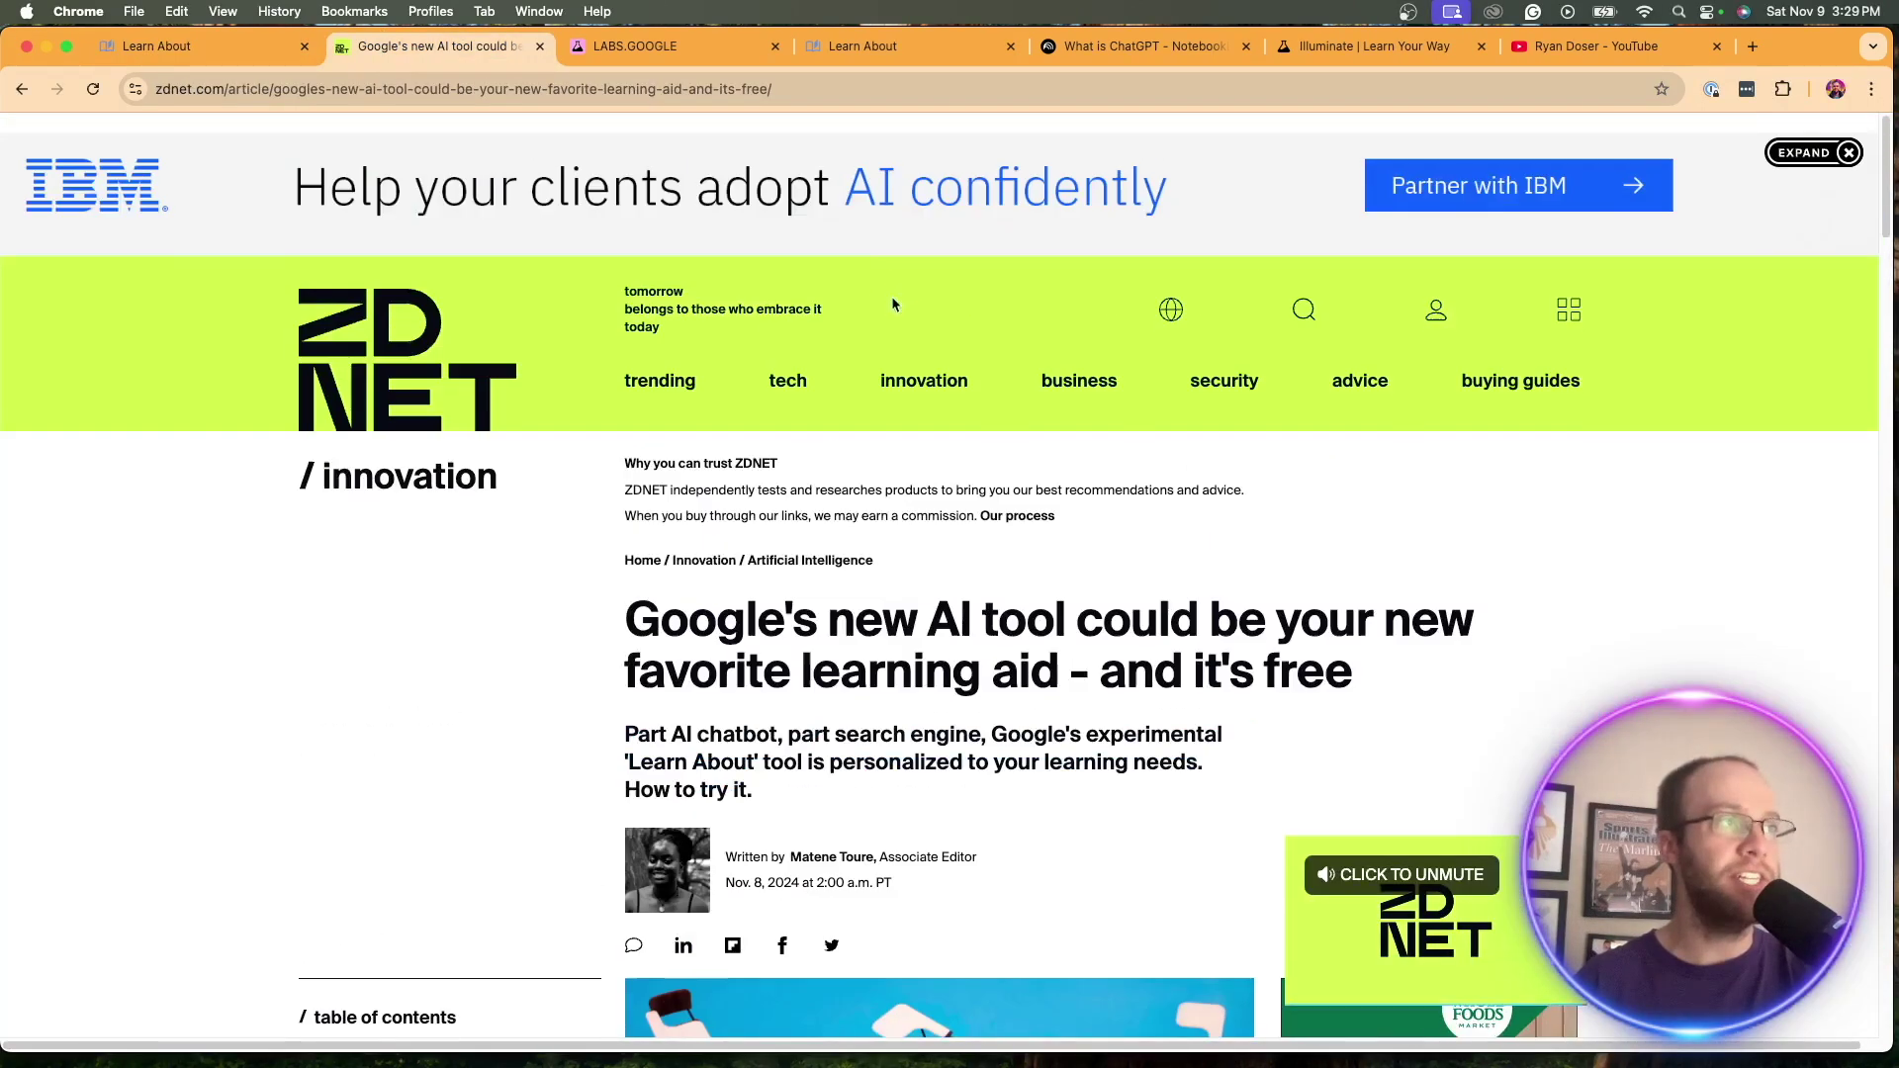
{"action": "scroll", "coordinate": [889, 463], "scroll_direction": "down", "scroll_amount": 3}
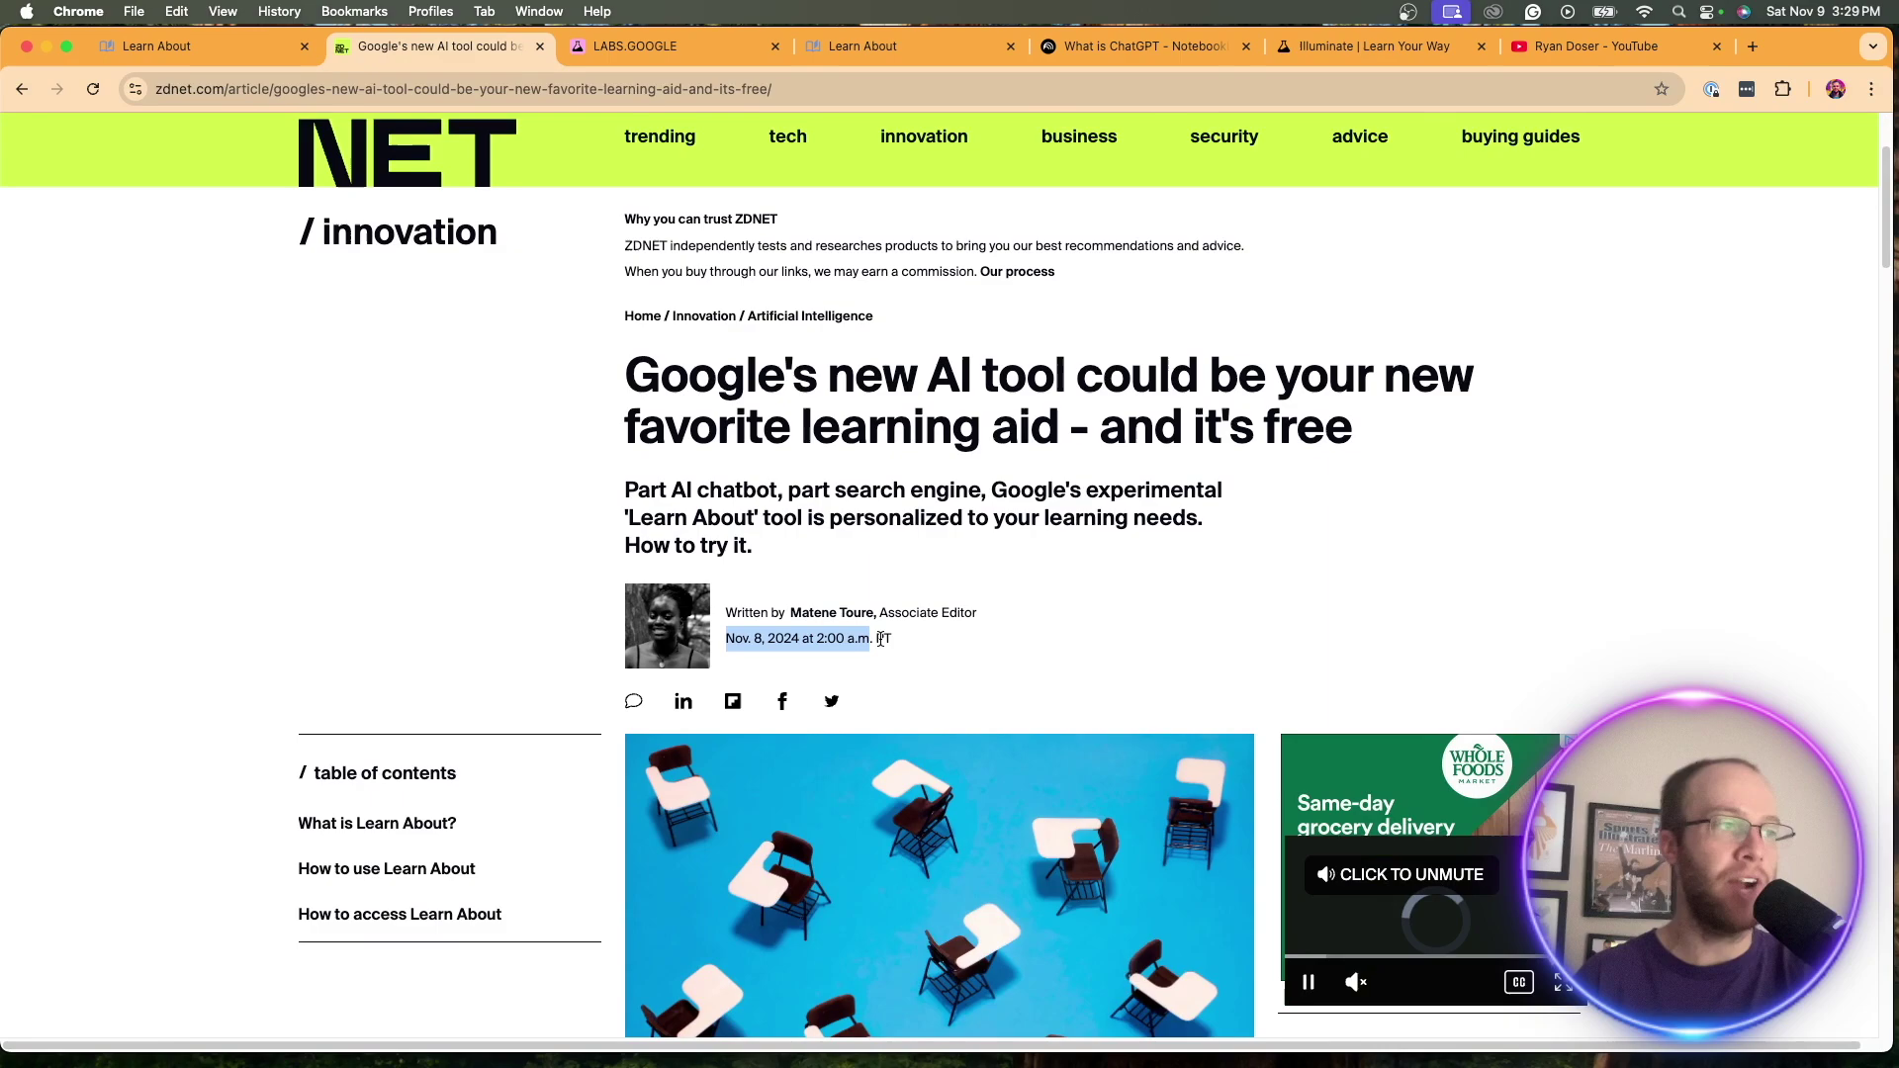
{"action": "scroll", "coordinate": [1005, 623], "scroll_direction": "down", "scroll_amount": 15}
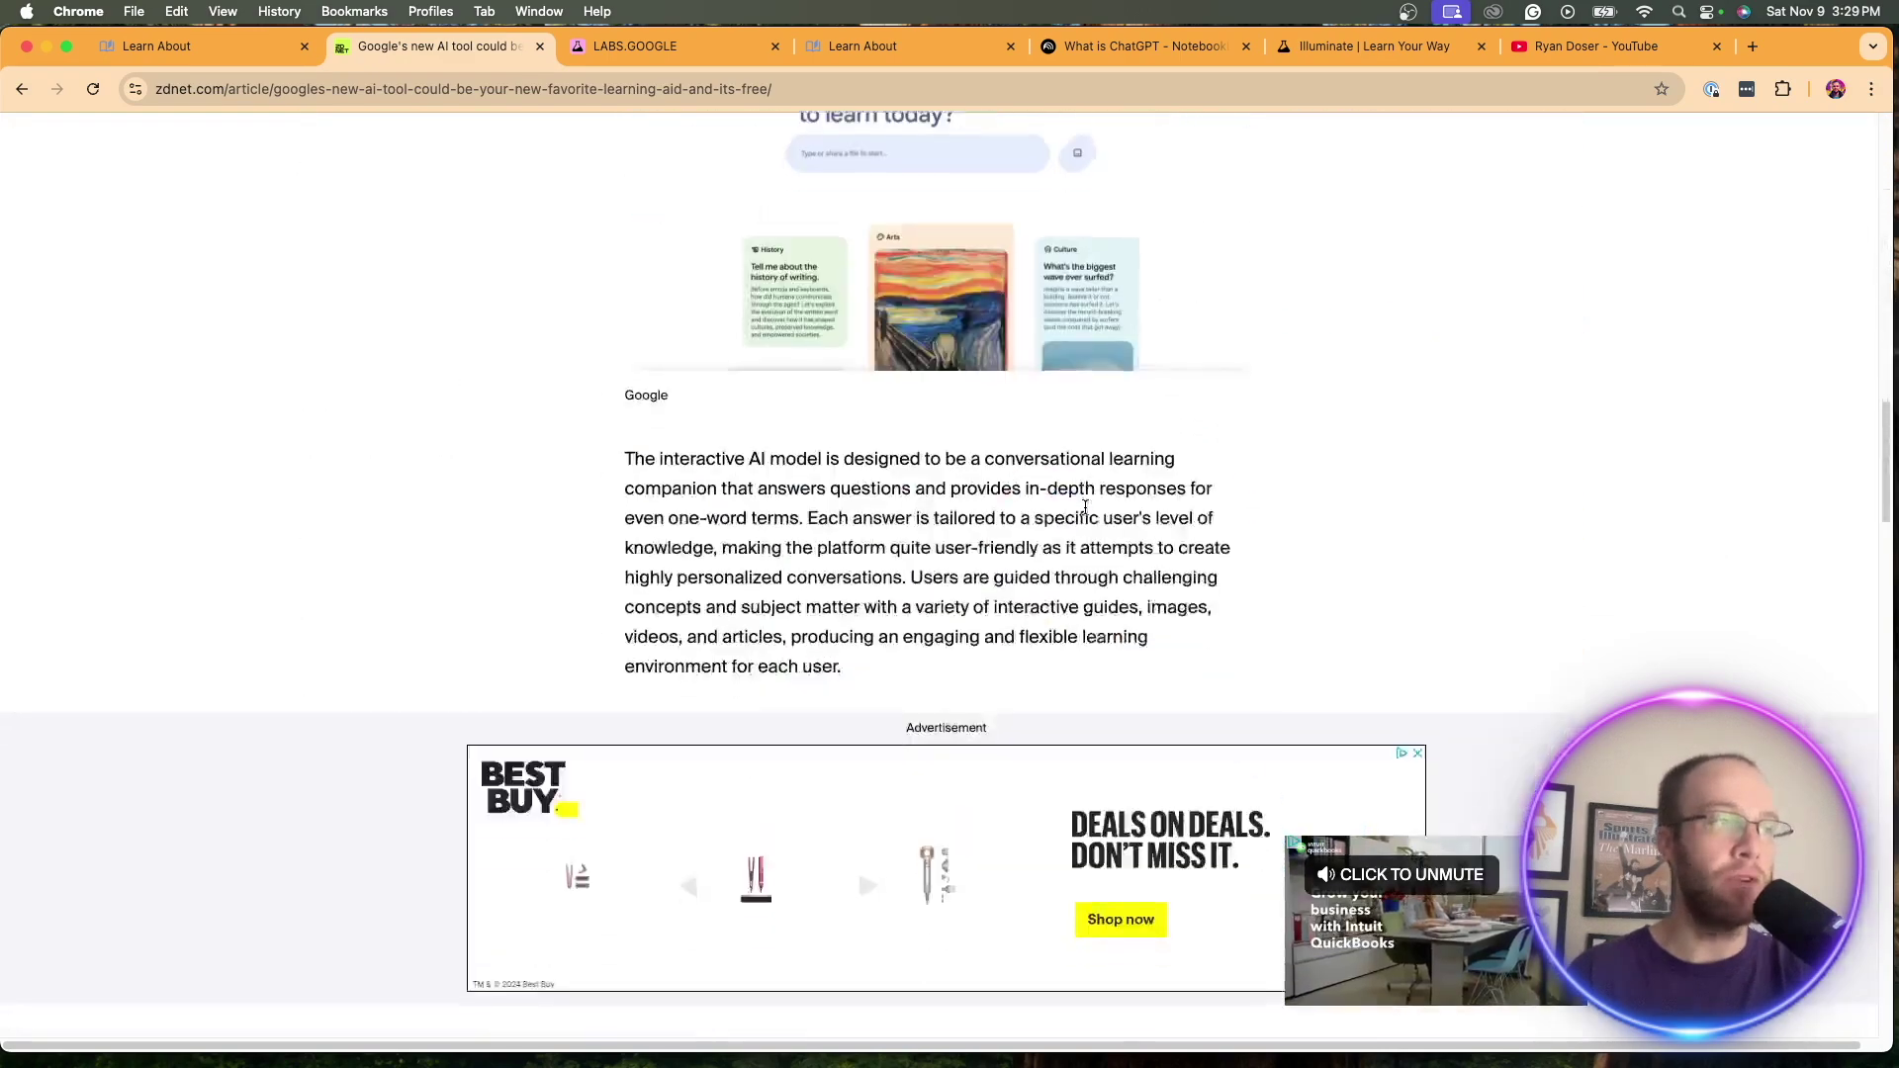
{"action": "scroll", "coordinate": [1086, 508], "scroll_direction": "up", "scroll_amount": 20}
{"action": "scroll", "coordinate": [1086, 508], "scroll_direction": "down", "scroll_amount": 2}
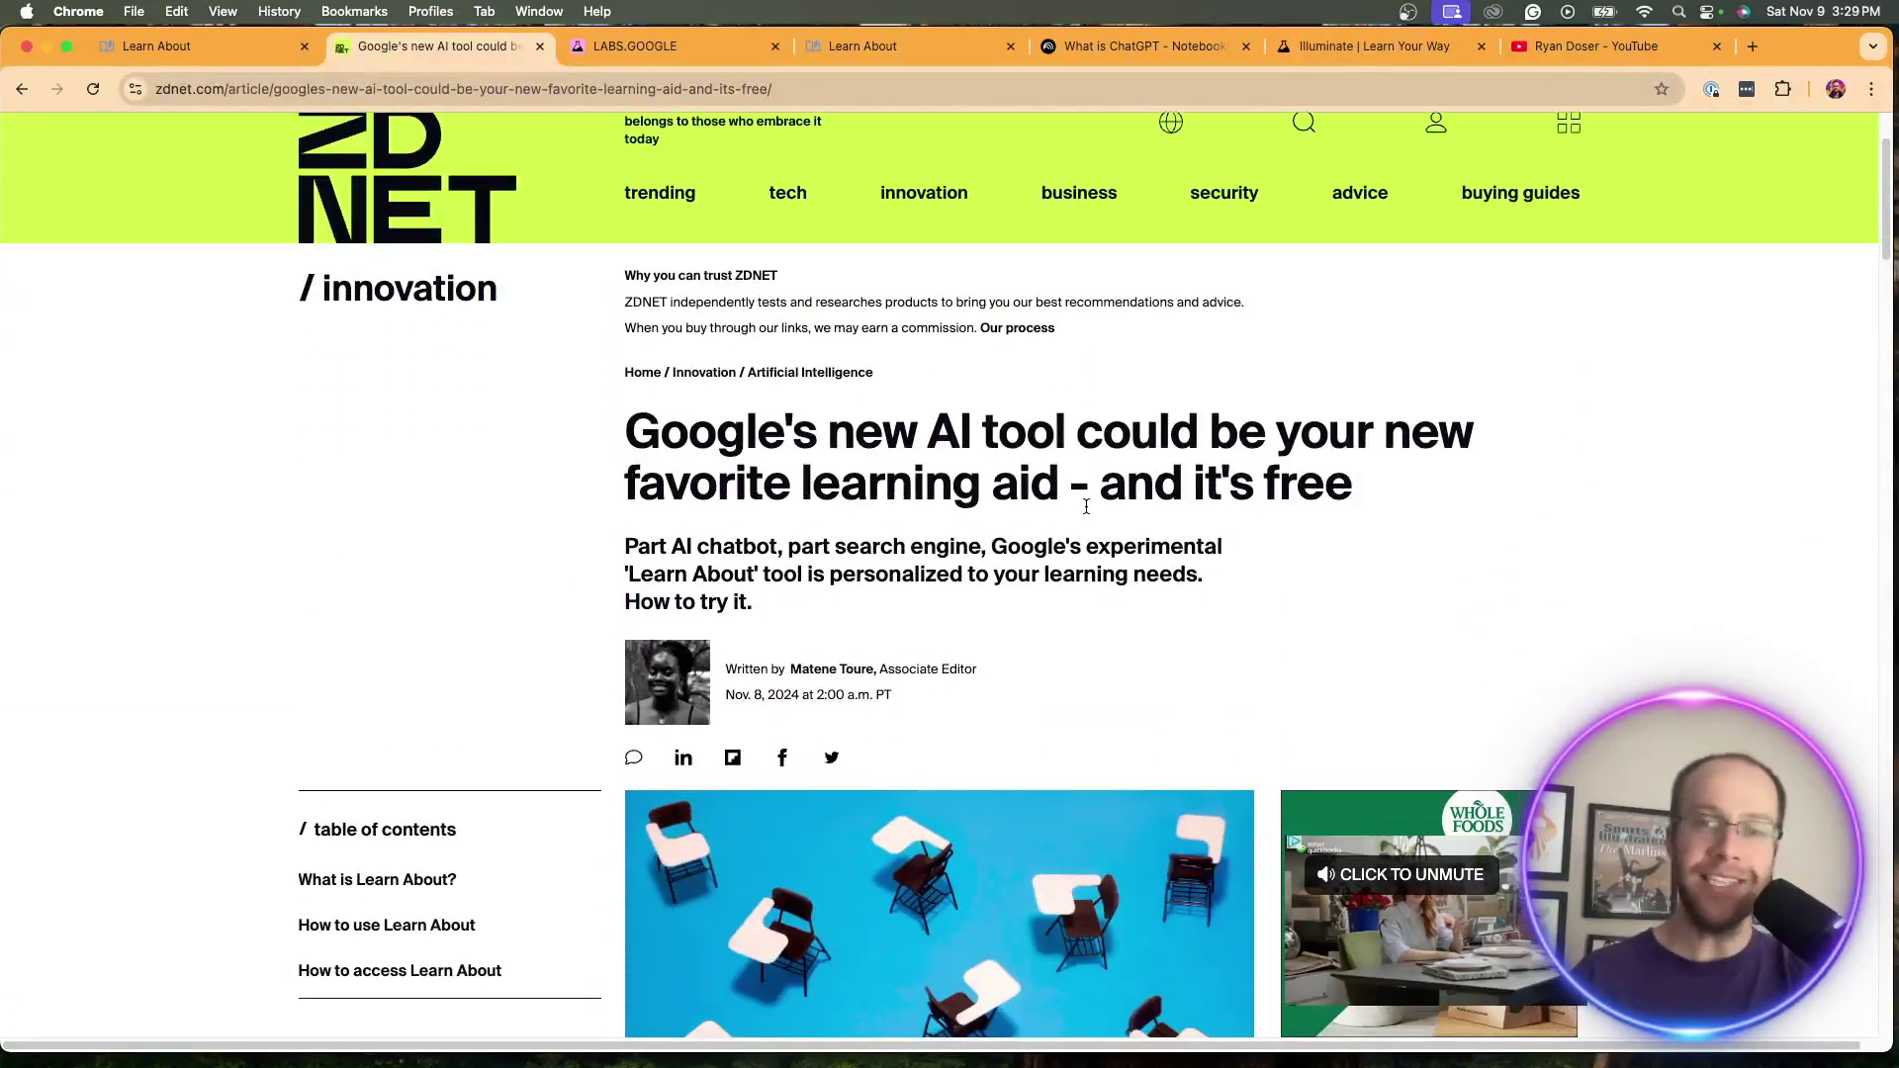
Return to the Learn About landing page and highlight its descriptive tagline.
{"action": "left_click", "coordinate": [156, 45]}
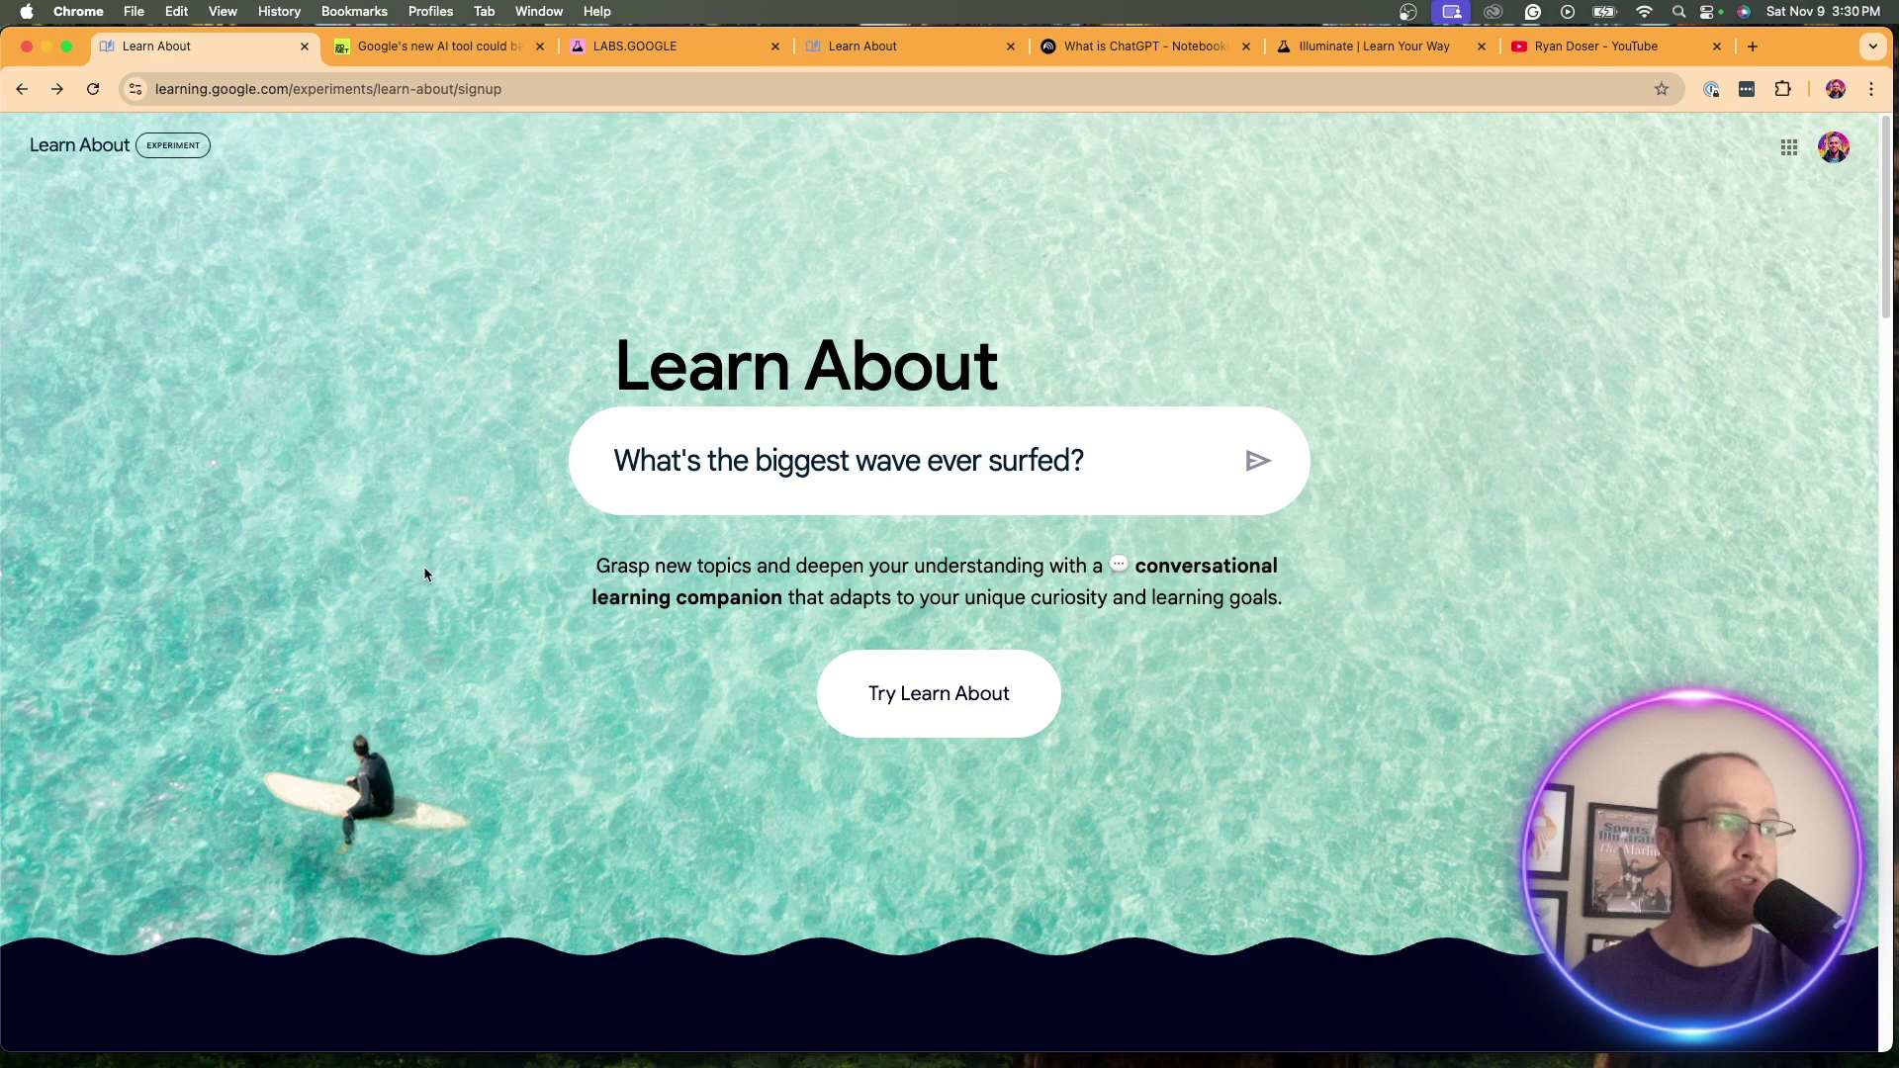
{"action": "mouse_move", "coordinate": [594, 567]}
{"action": "left_mouse_down"}
{"action": "mouse_move", "coordinate": [1105, 567]}
{"action": "mouse_move", "coordinate": [766, 597]}
{"action": "mouse_move", "coordinate": [1309, 605]}
{"action": "left_mouse_up"}
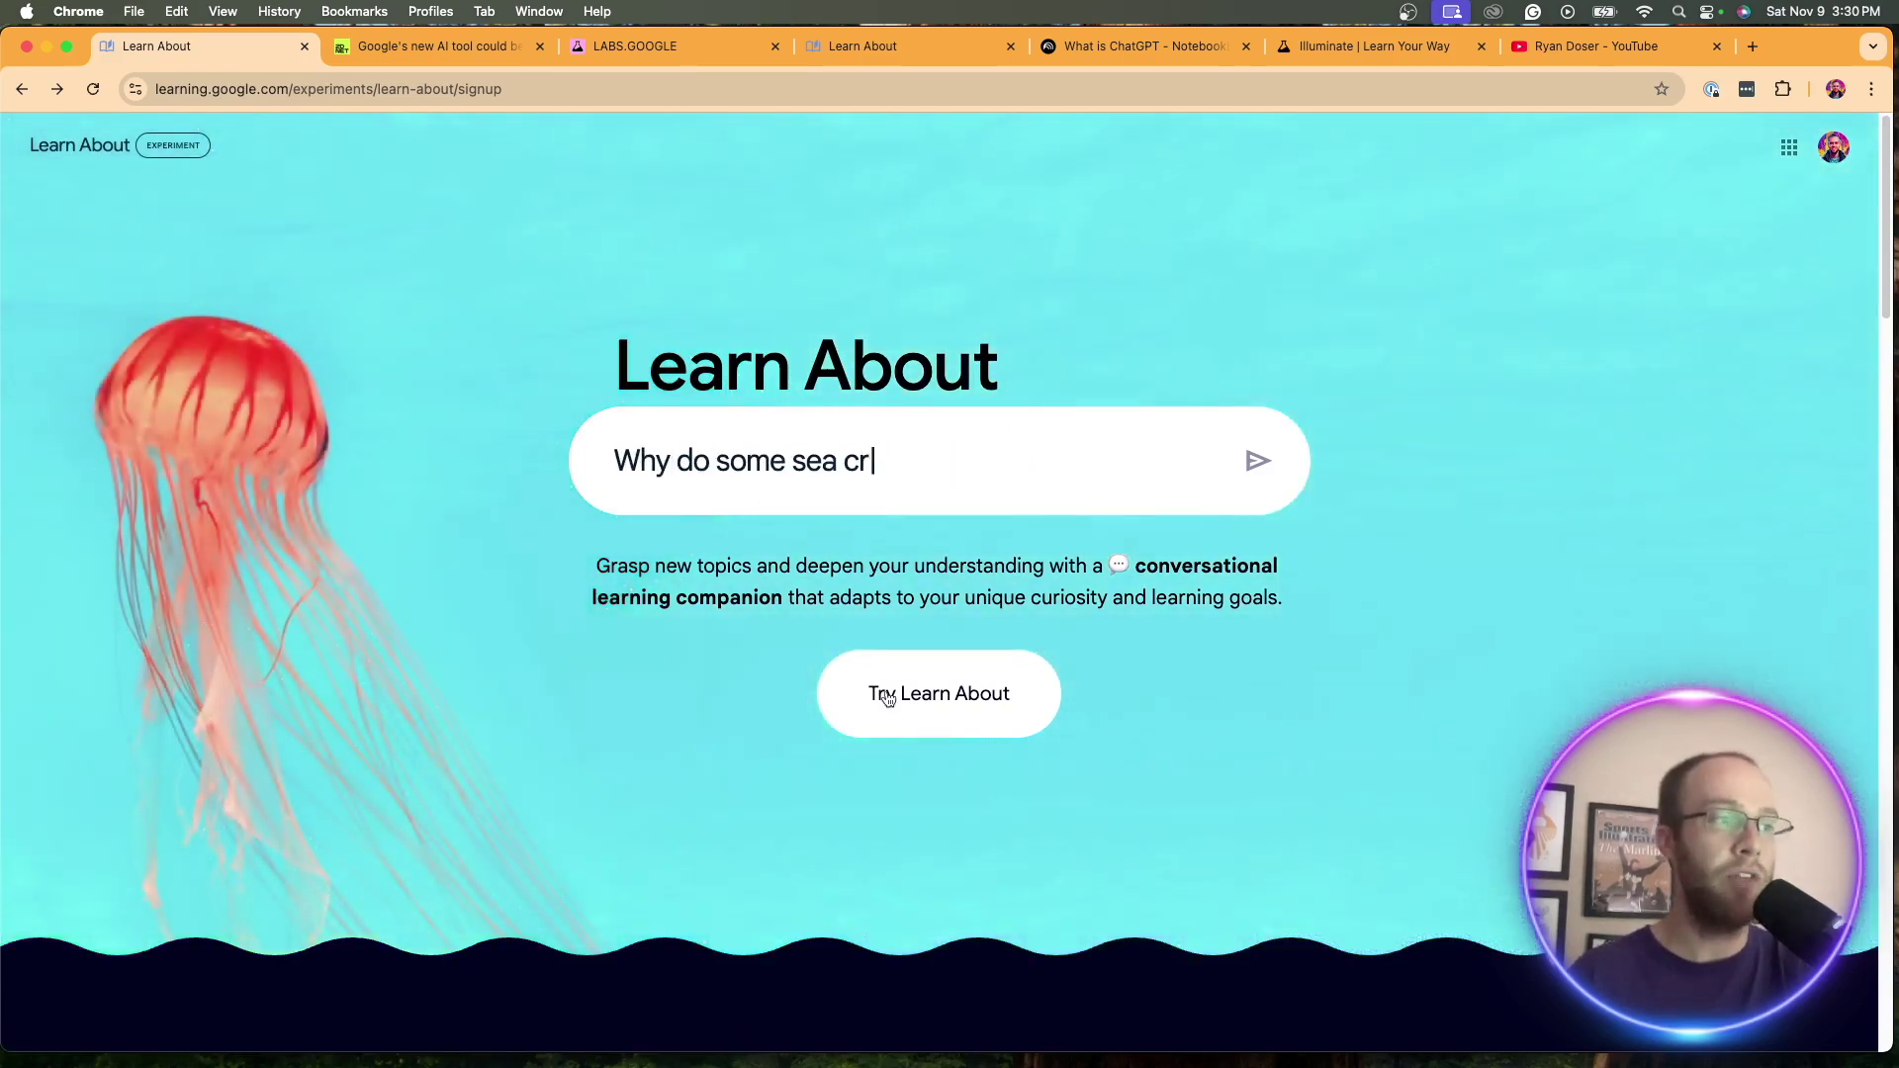
{"action": "left_click", "coordinate": [940, 713]}
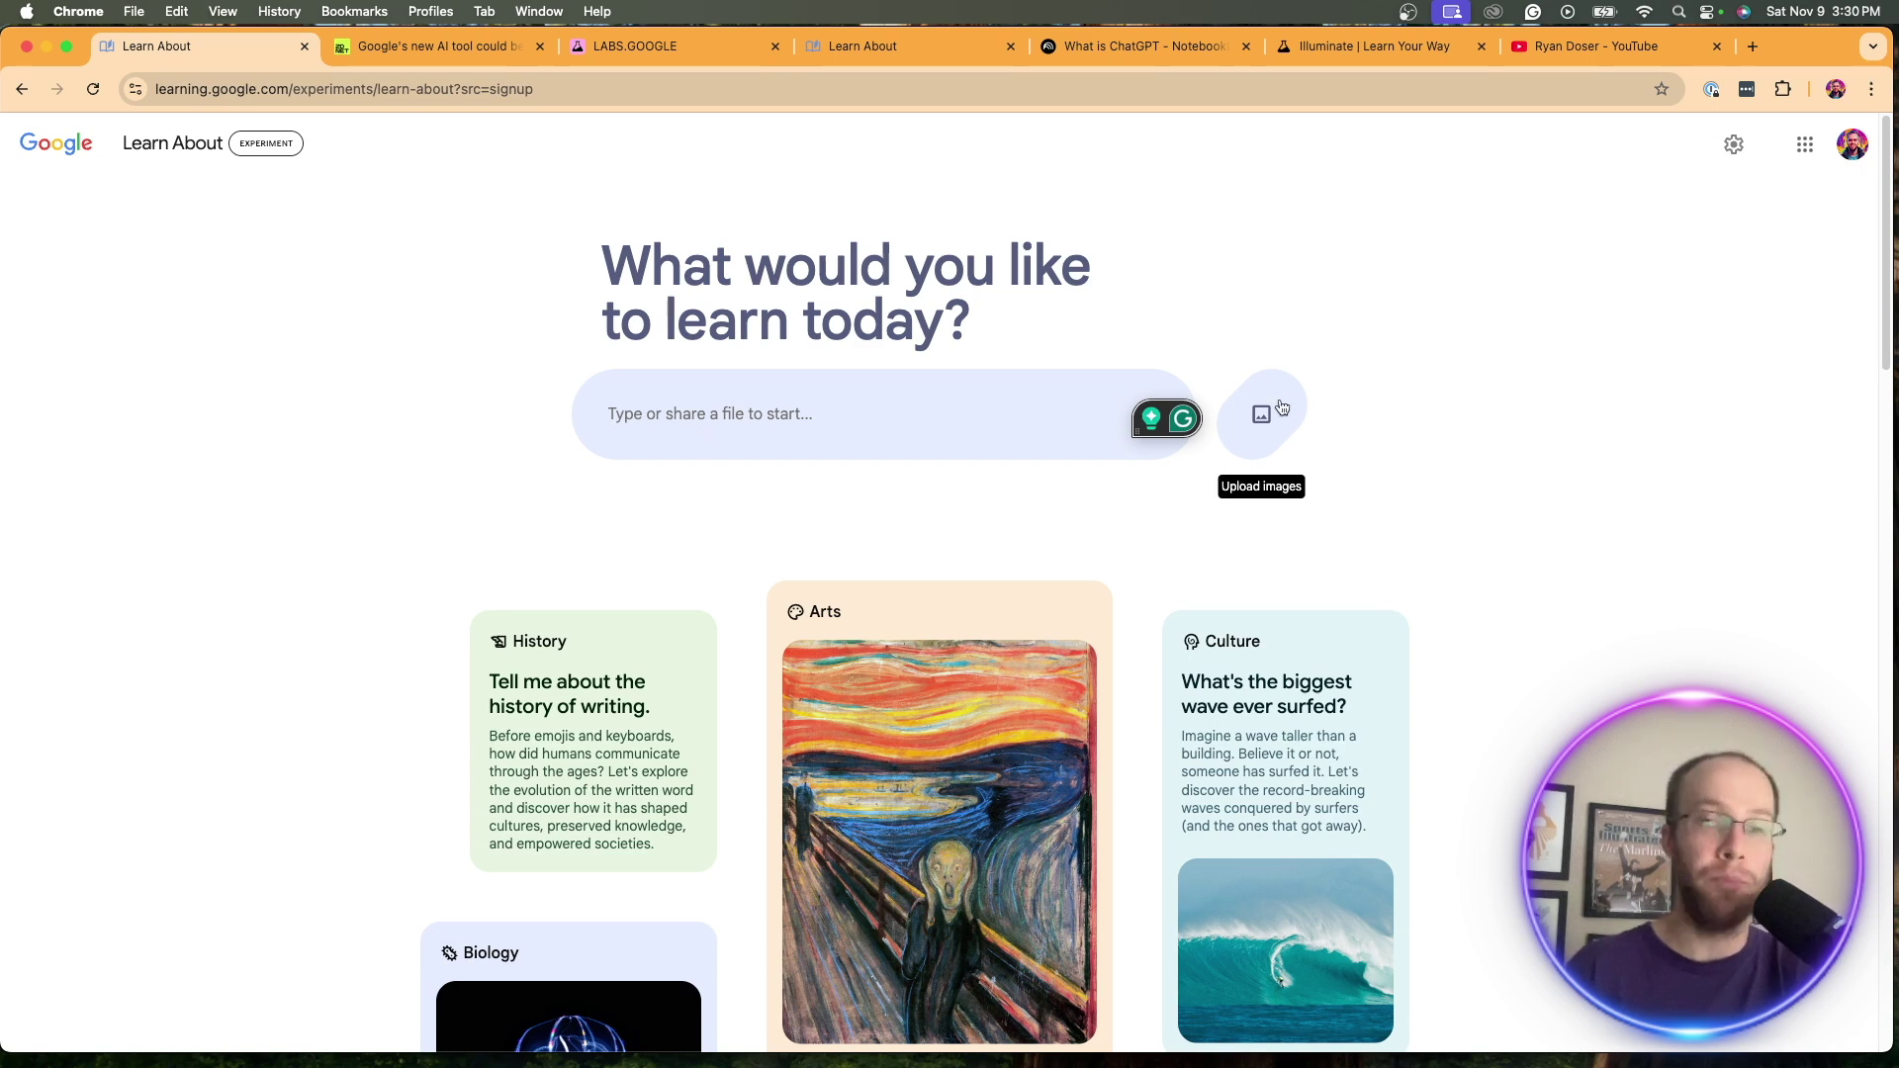
{"action": "scroll", "coordinate": [823, 434], "scroll_direction": "down", "scroll_amount": 3}
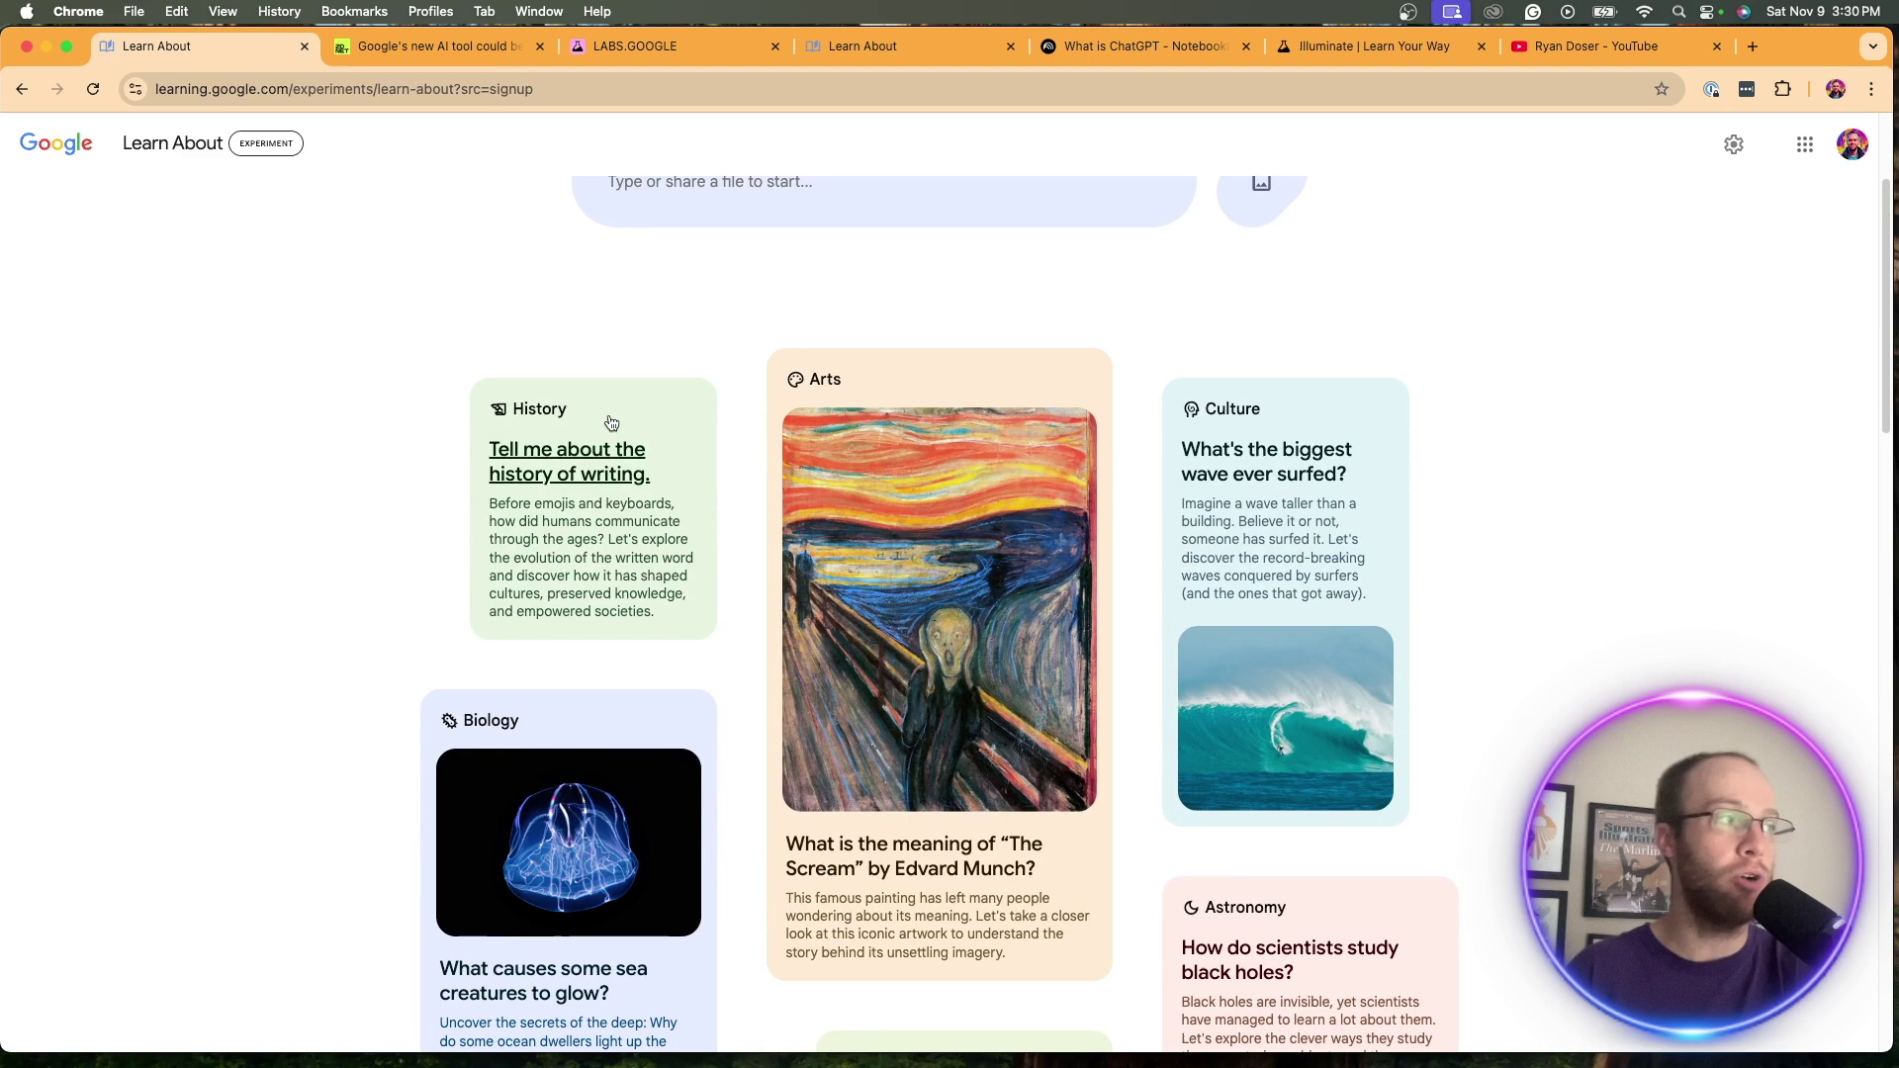
{"action": "scroll", "coordinate": [623, 349], "scroll_direction": "down", "scroll_amount": 2}
{"action": "scroll", "coordinate": [869, 683], "scroll_direction": "down", "scroll_amount": 1}
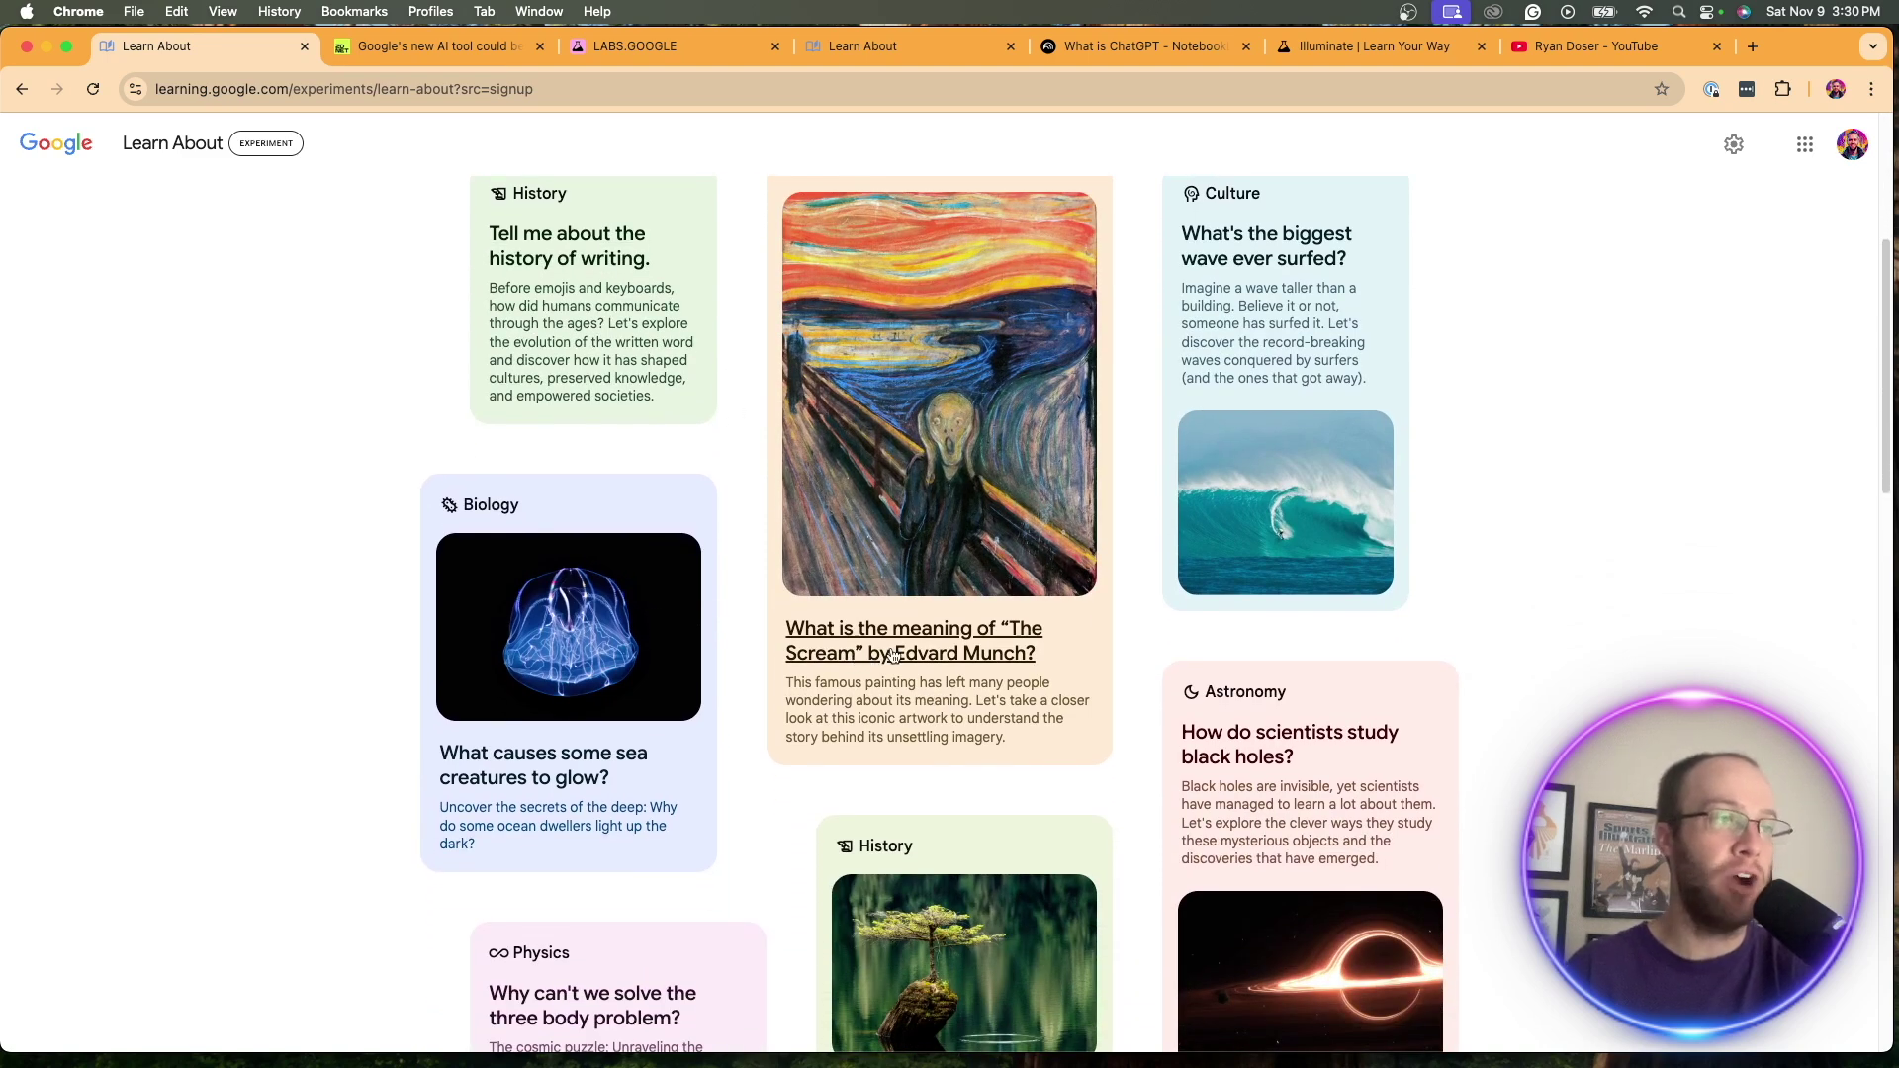
{"action": "scroll", "coordinate": [1317, 384], "scroll_direction": "up", "scroll_amount": 1}
{"action": "scroll", "coordinate": [1252, 495], "scroll_direction": "down", "scroll_amount": 5}
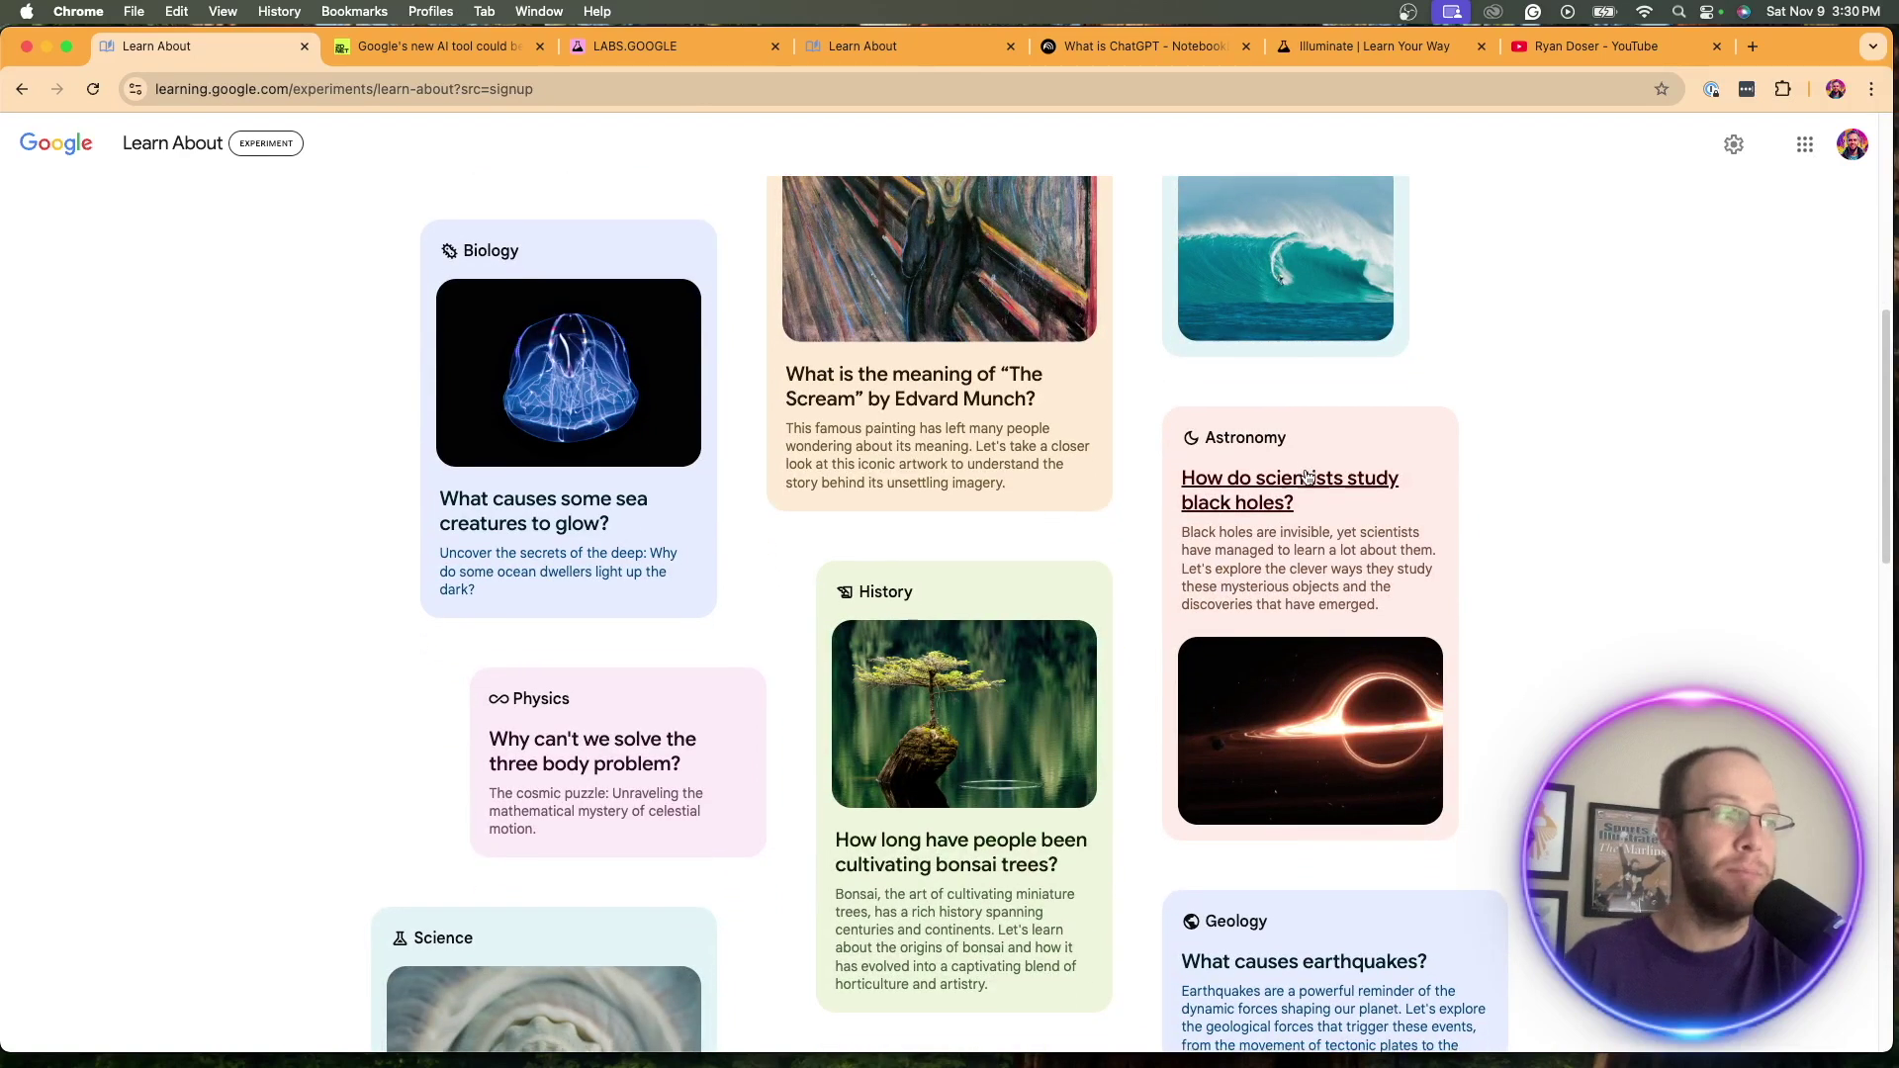
{"action": "scroll", "coordinate": [1361, 463], "scroll_direction": "down", "scroll_amount": 5}
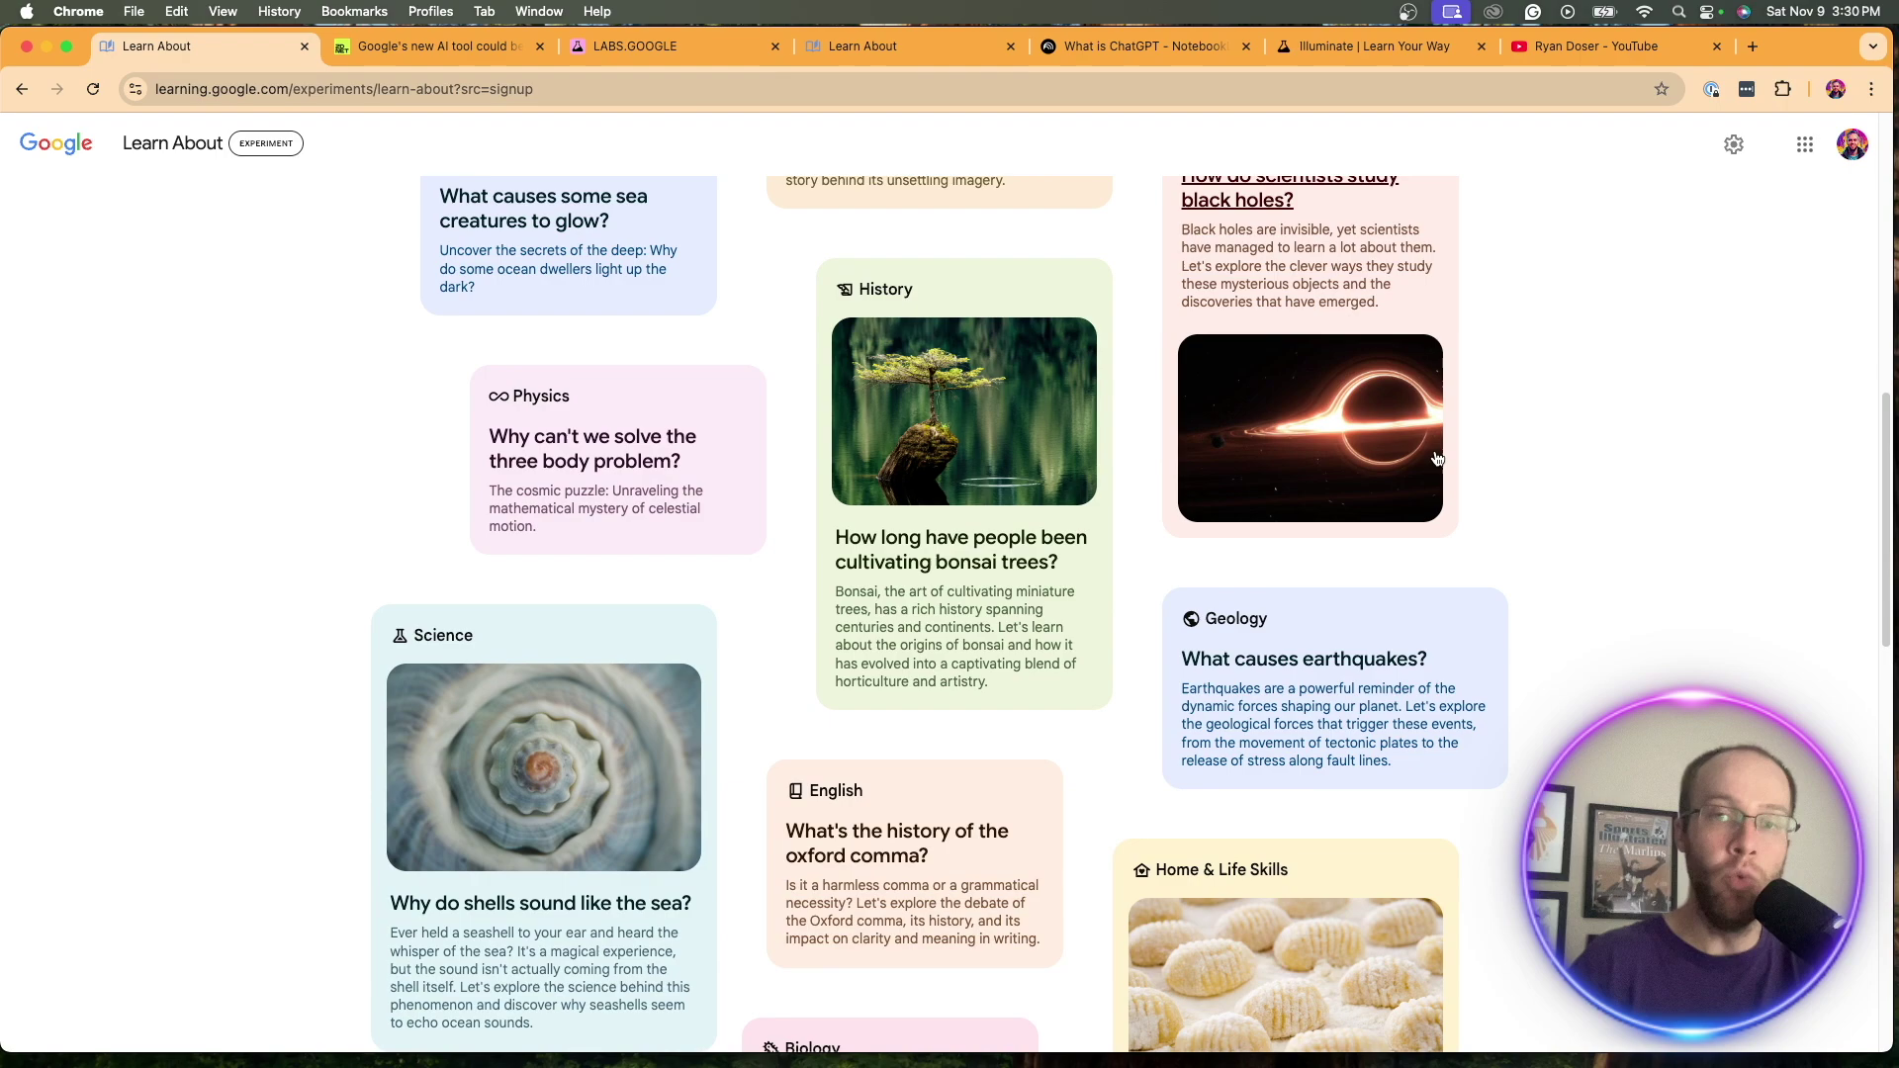
{"action": "scroll", "coordinate": [1438, 458], "scroll_direction": "down", "scroll_amount": 20}
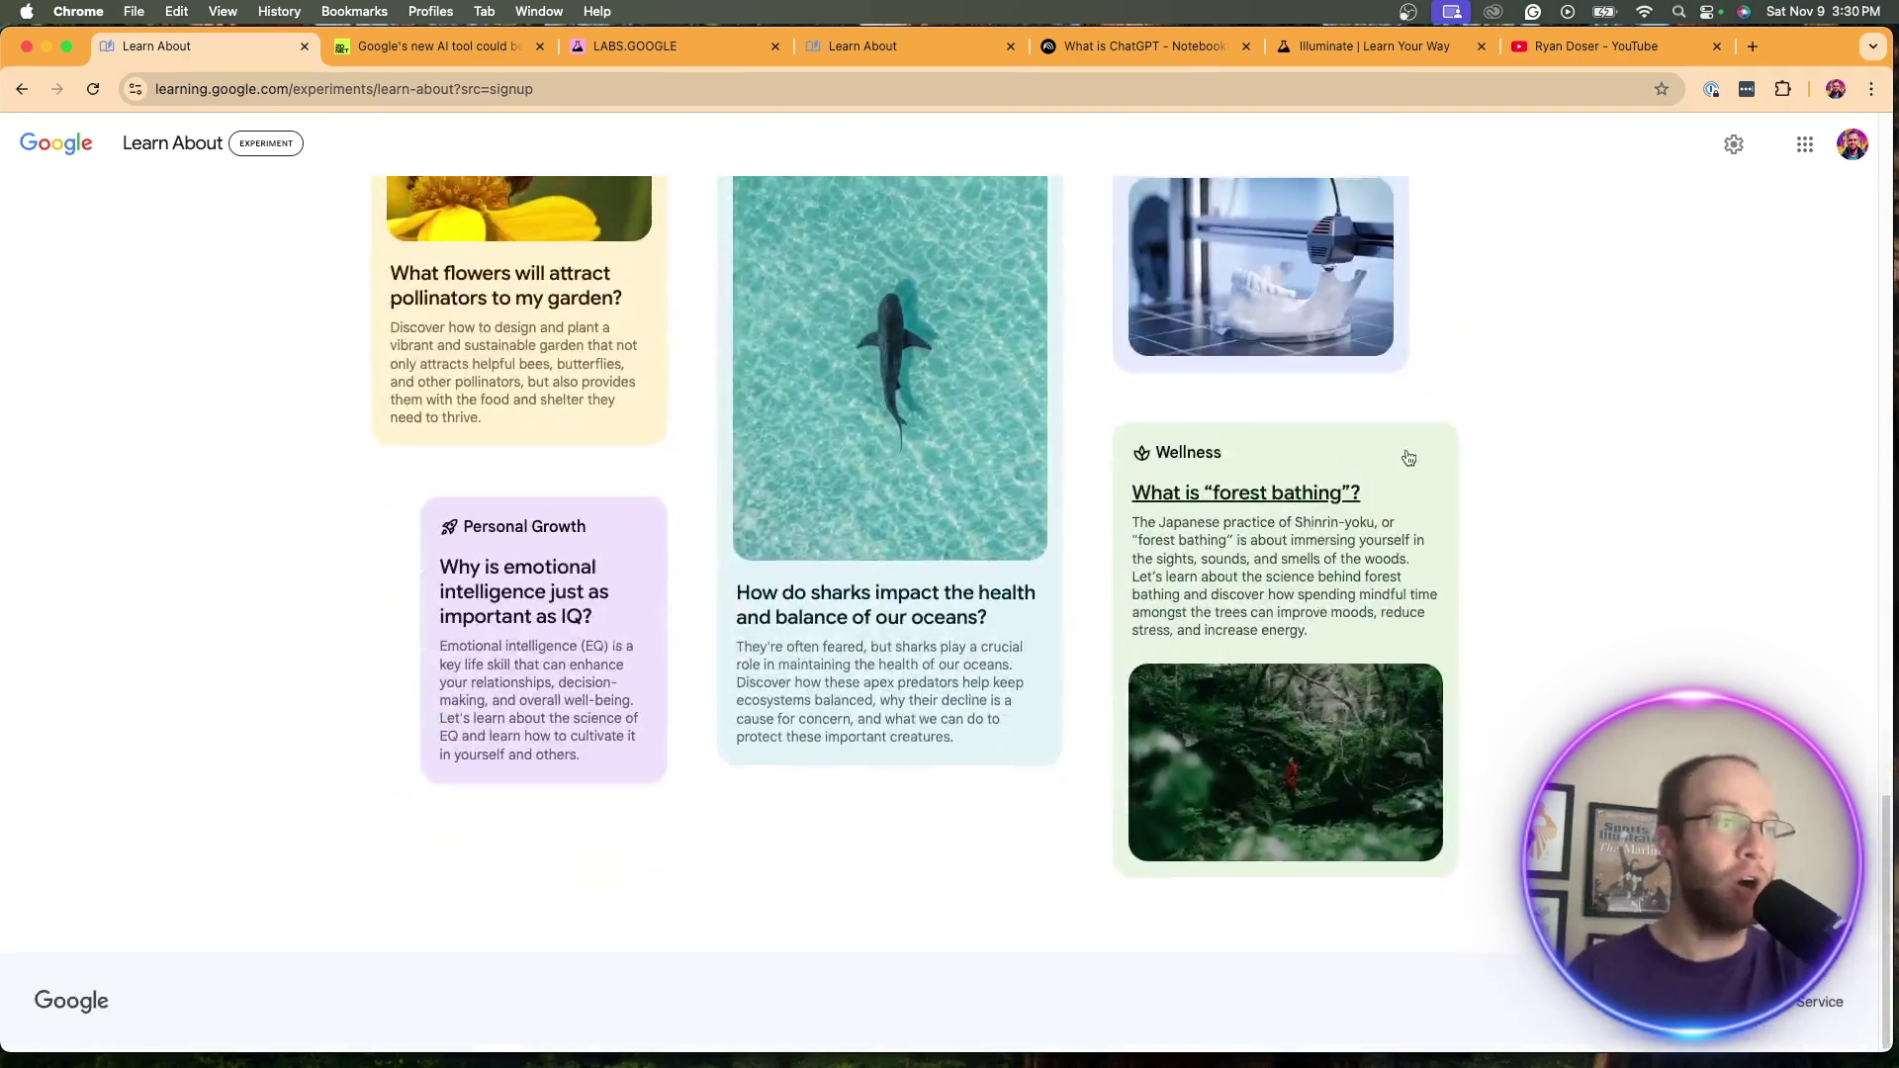
{"action": "scroll", "coordinate": [1408, 458], "scroll_direction": "up", "scroll_amount": 20}
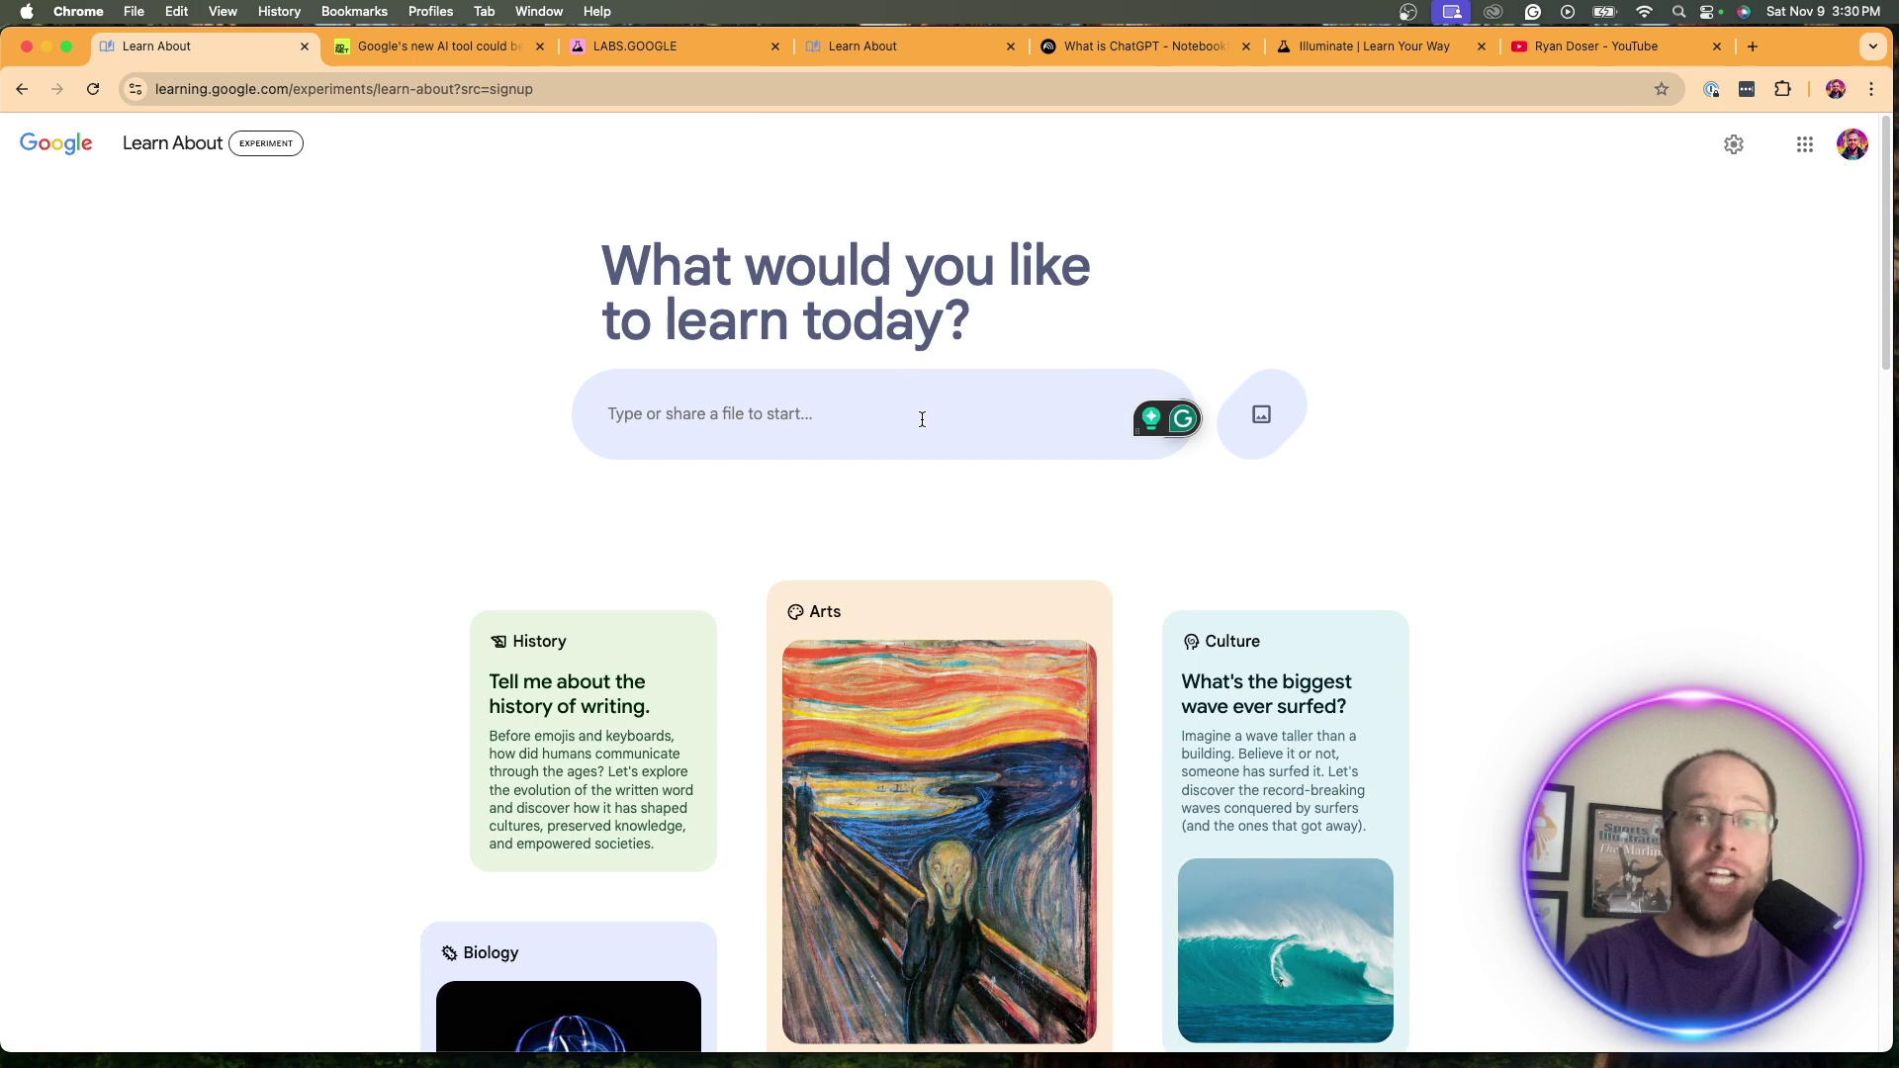
Ask Learn About about ChatGPT and select the introduction paragraph to see its popup options.
{"action": "type", "text": "ChatGPT"}
{"action": "key", "text": "Return"}
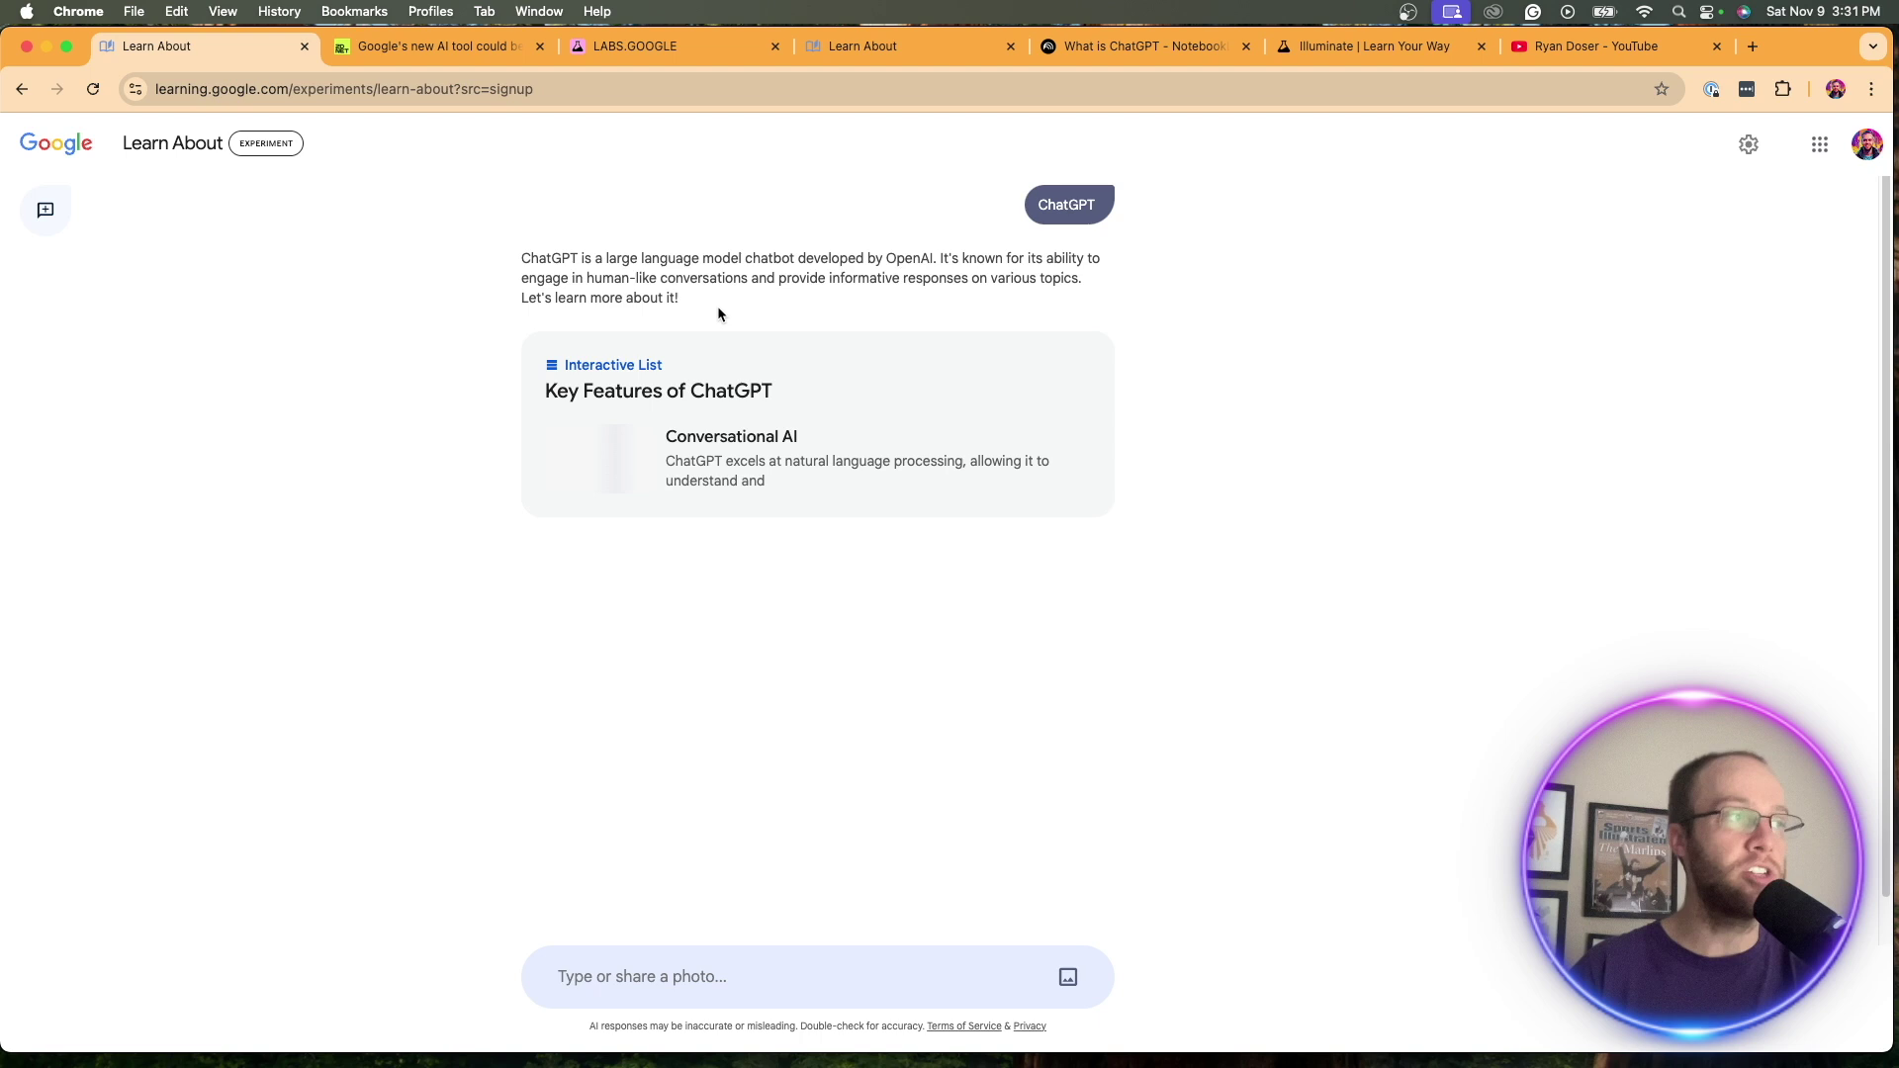
{"action": "left_click_drag", "start_coordinate": [717, 305], "coordinate": [501, 263]}
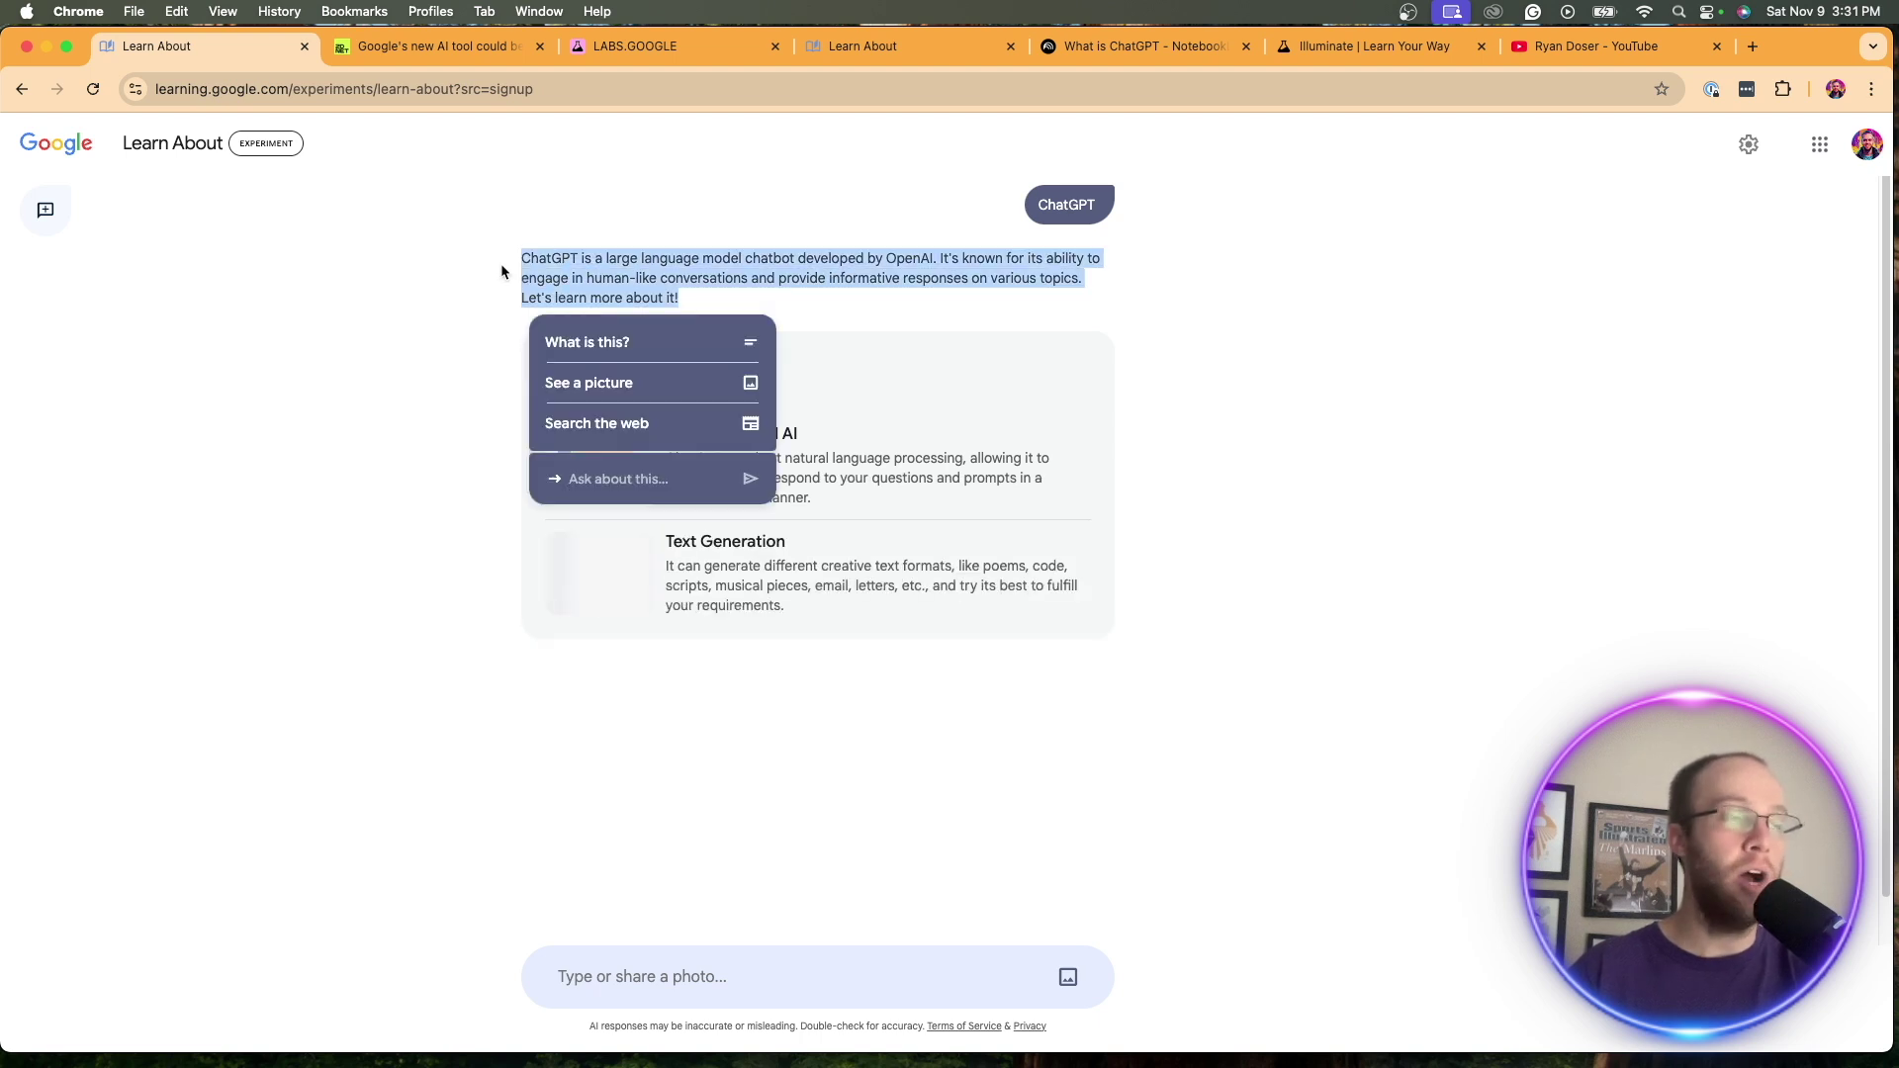
{"action": "left_click", "coordinate": [659, 299]}
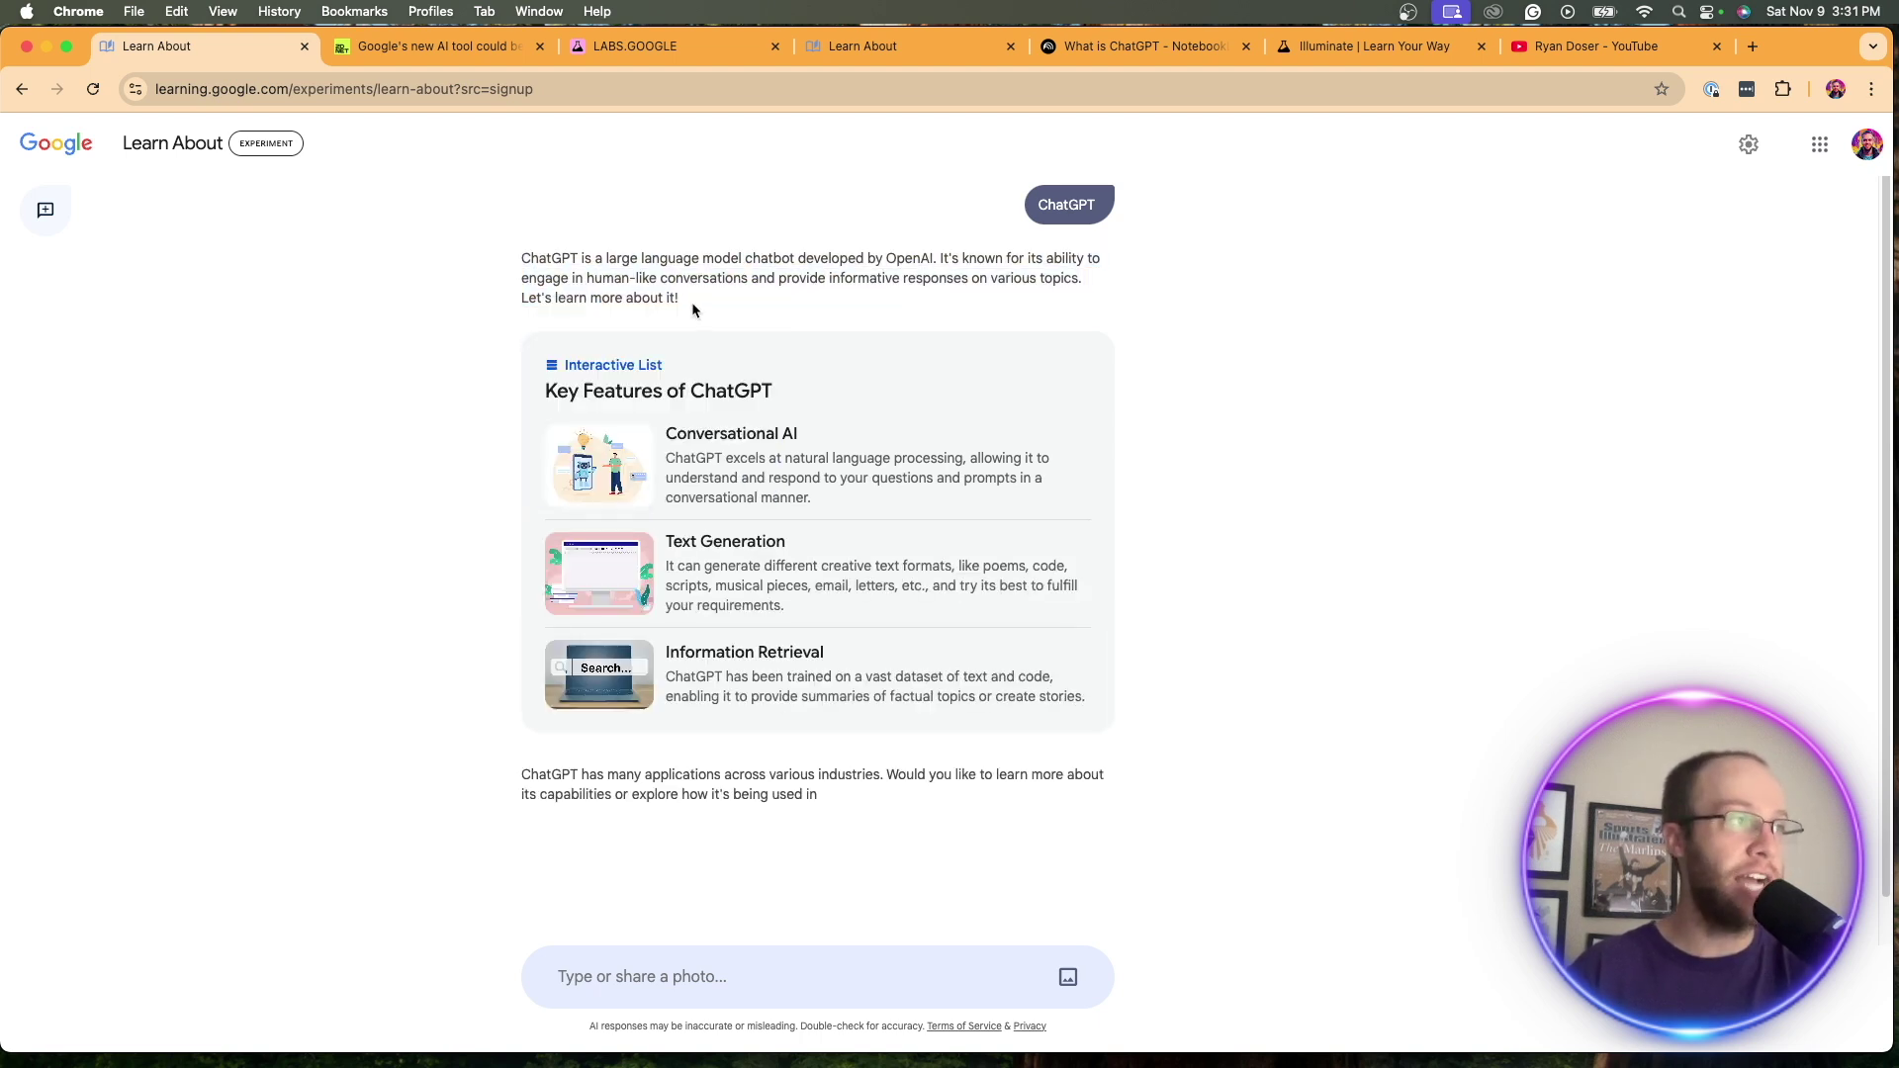
{"action": "left_click_drag", "start_coordinate": [692, 301], "coordinate": [496, 263]}
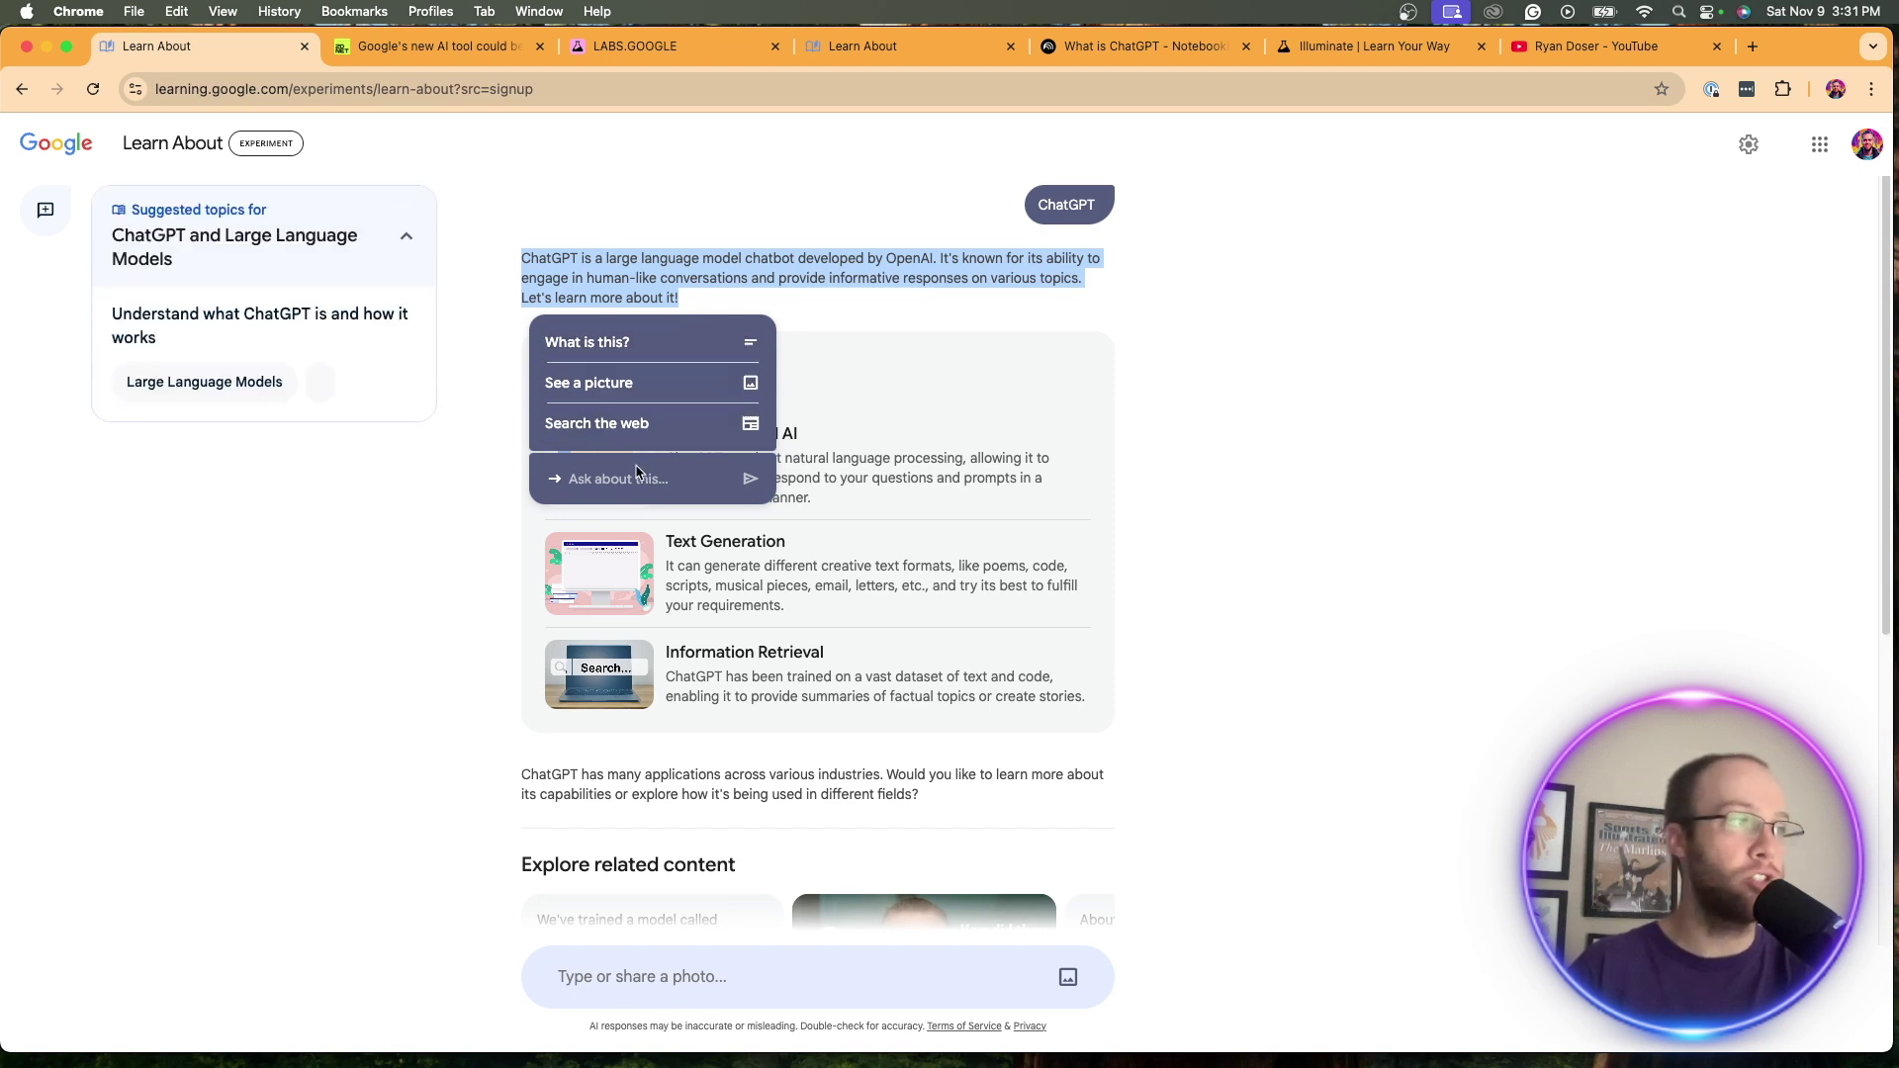
{"action": "left_click", "coordinate": [1183, 410]}
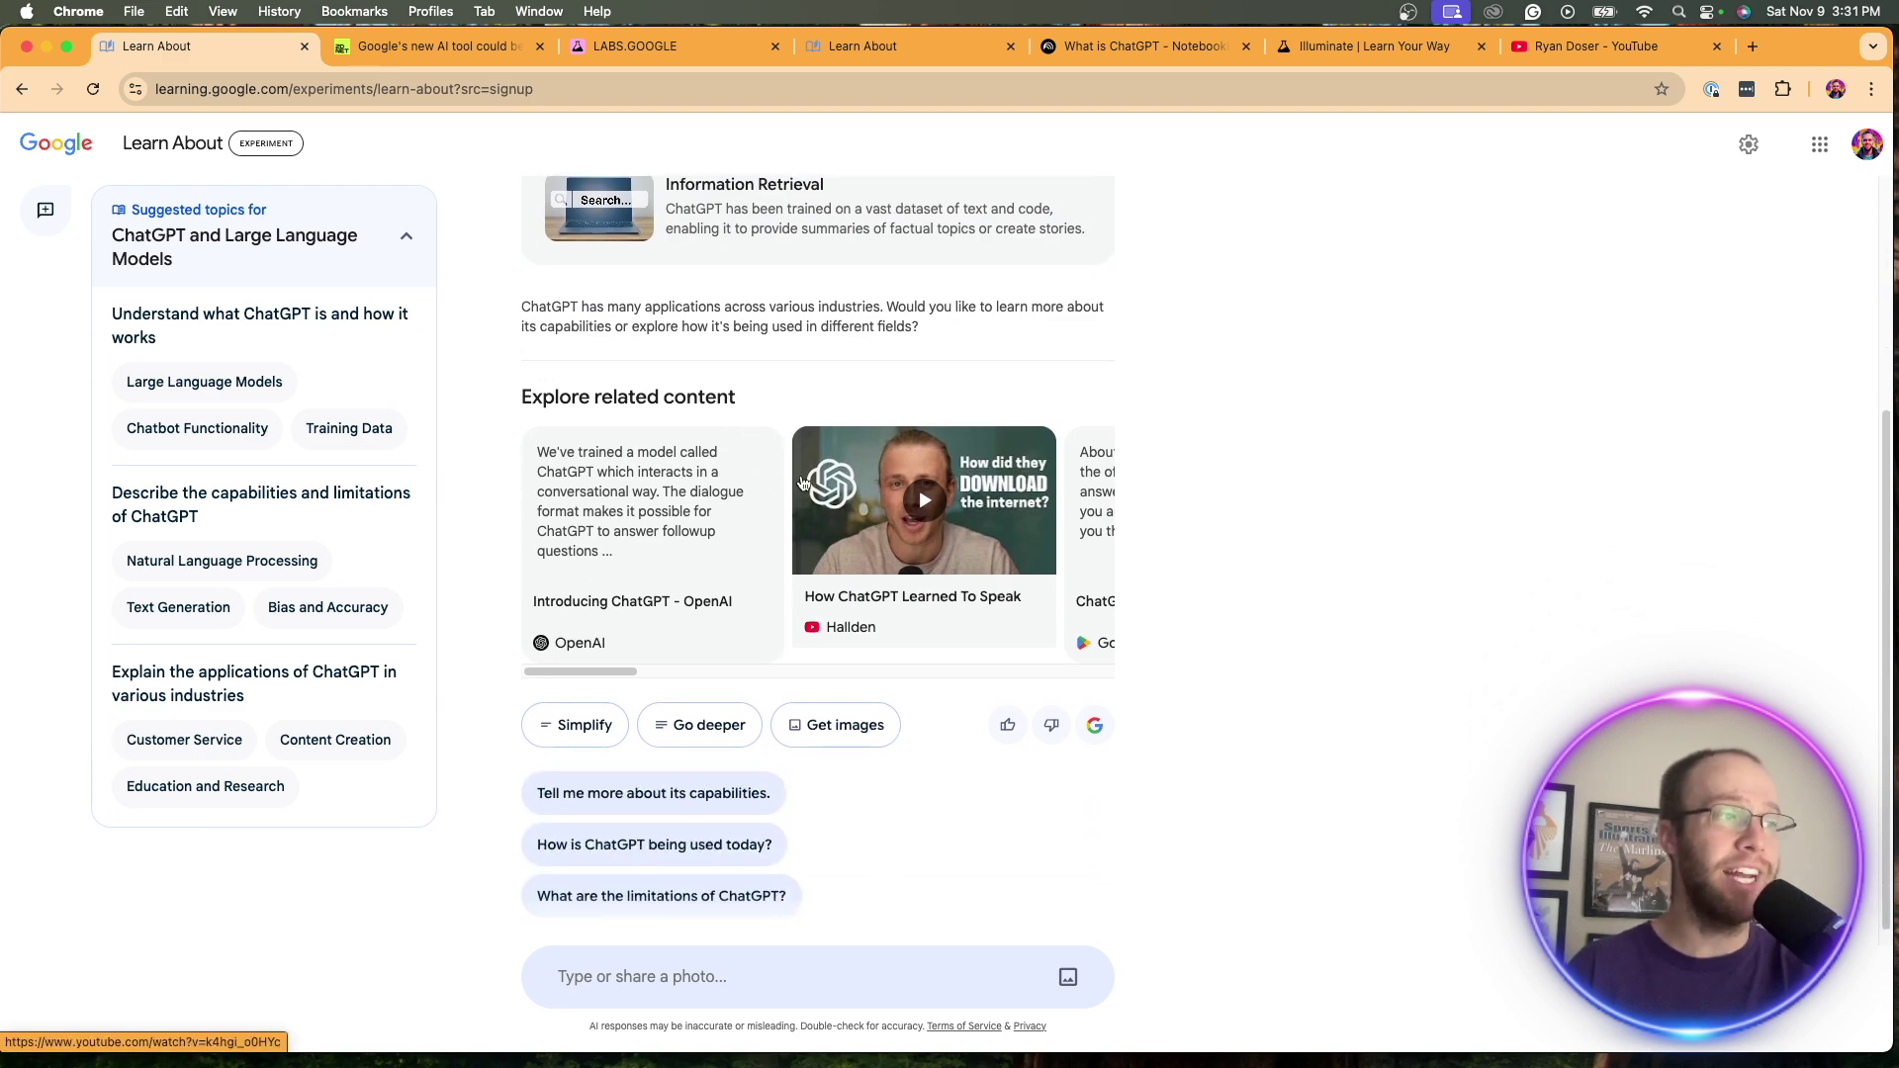
Browse the Explore related content carousel, then scroll down to the suggested follow-up questions.
{"action": "scroll", "coordinate": [941, 534], "scroll_direction": "right", "scroll_amount": 5}
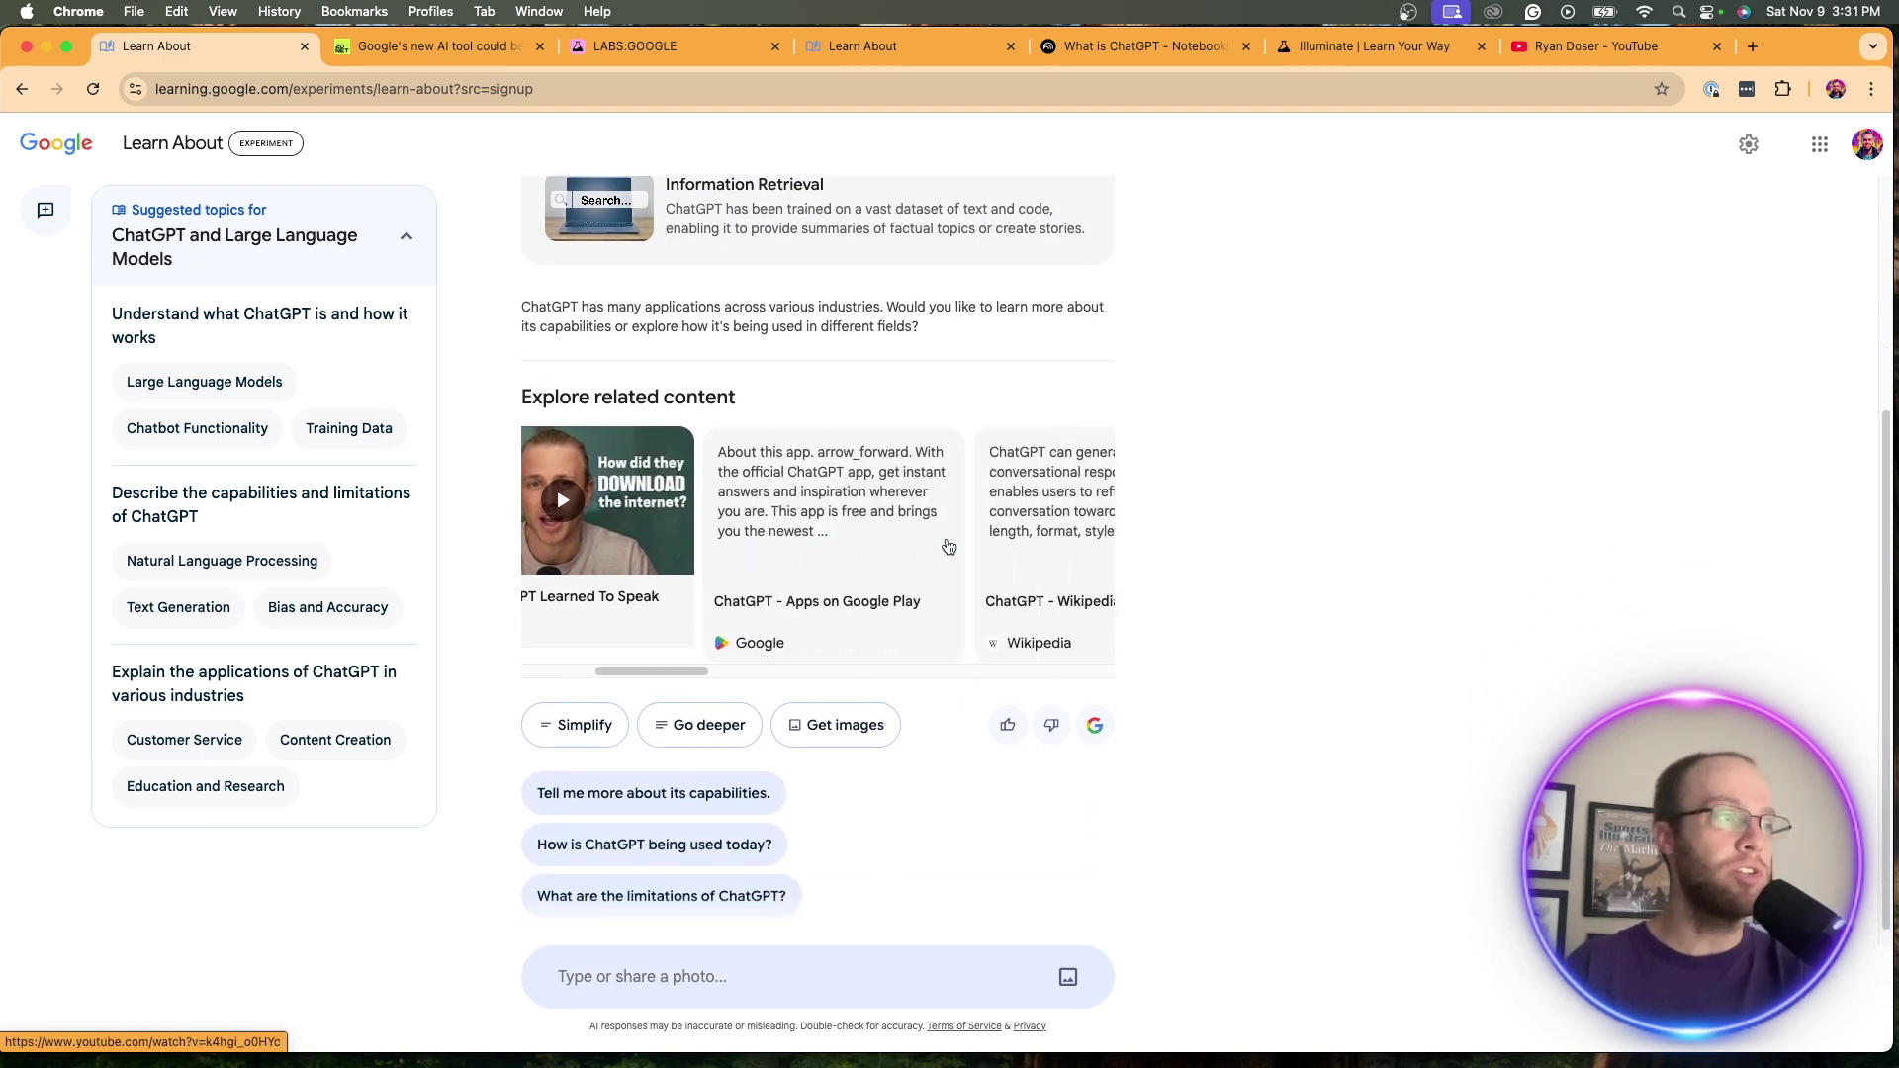
{"action": "scroll", "coordinate": [941, 535], "scroll_direction": "left", "scroll_amount": 5}
{"action": "scroll", "coordinate": [988, 740], "scroll_direction": "down", "scroll_amount": 1}
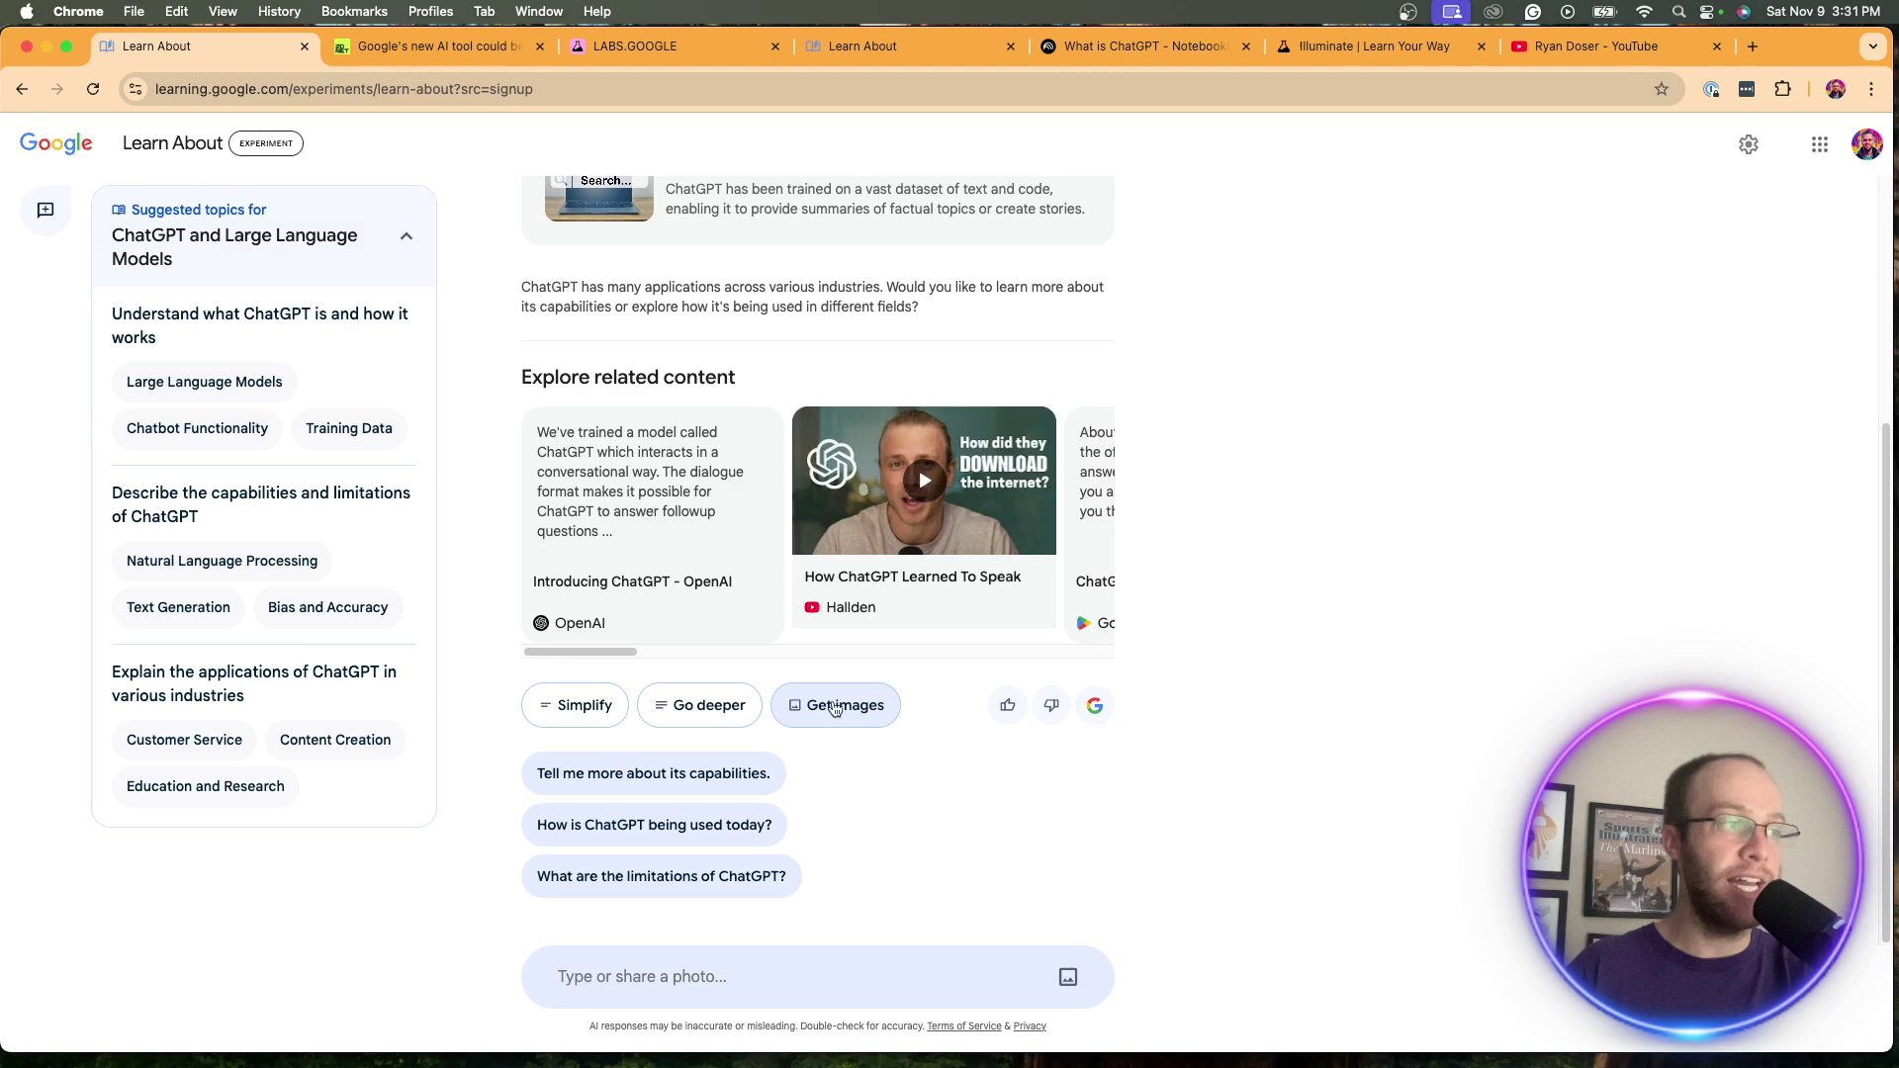
Request a simplified ChatGPT explanation and highlight several phrases in it to try the lookup popup.
{"action": "left_click", "coordinate": [575, 706]}
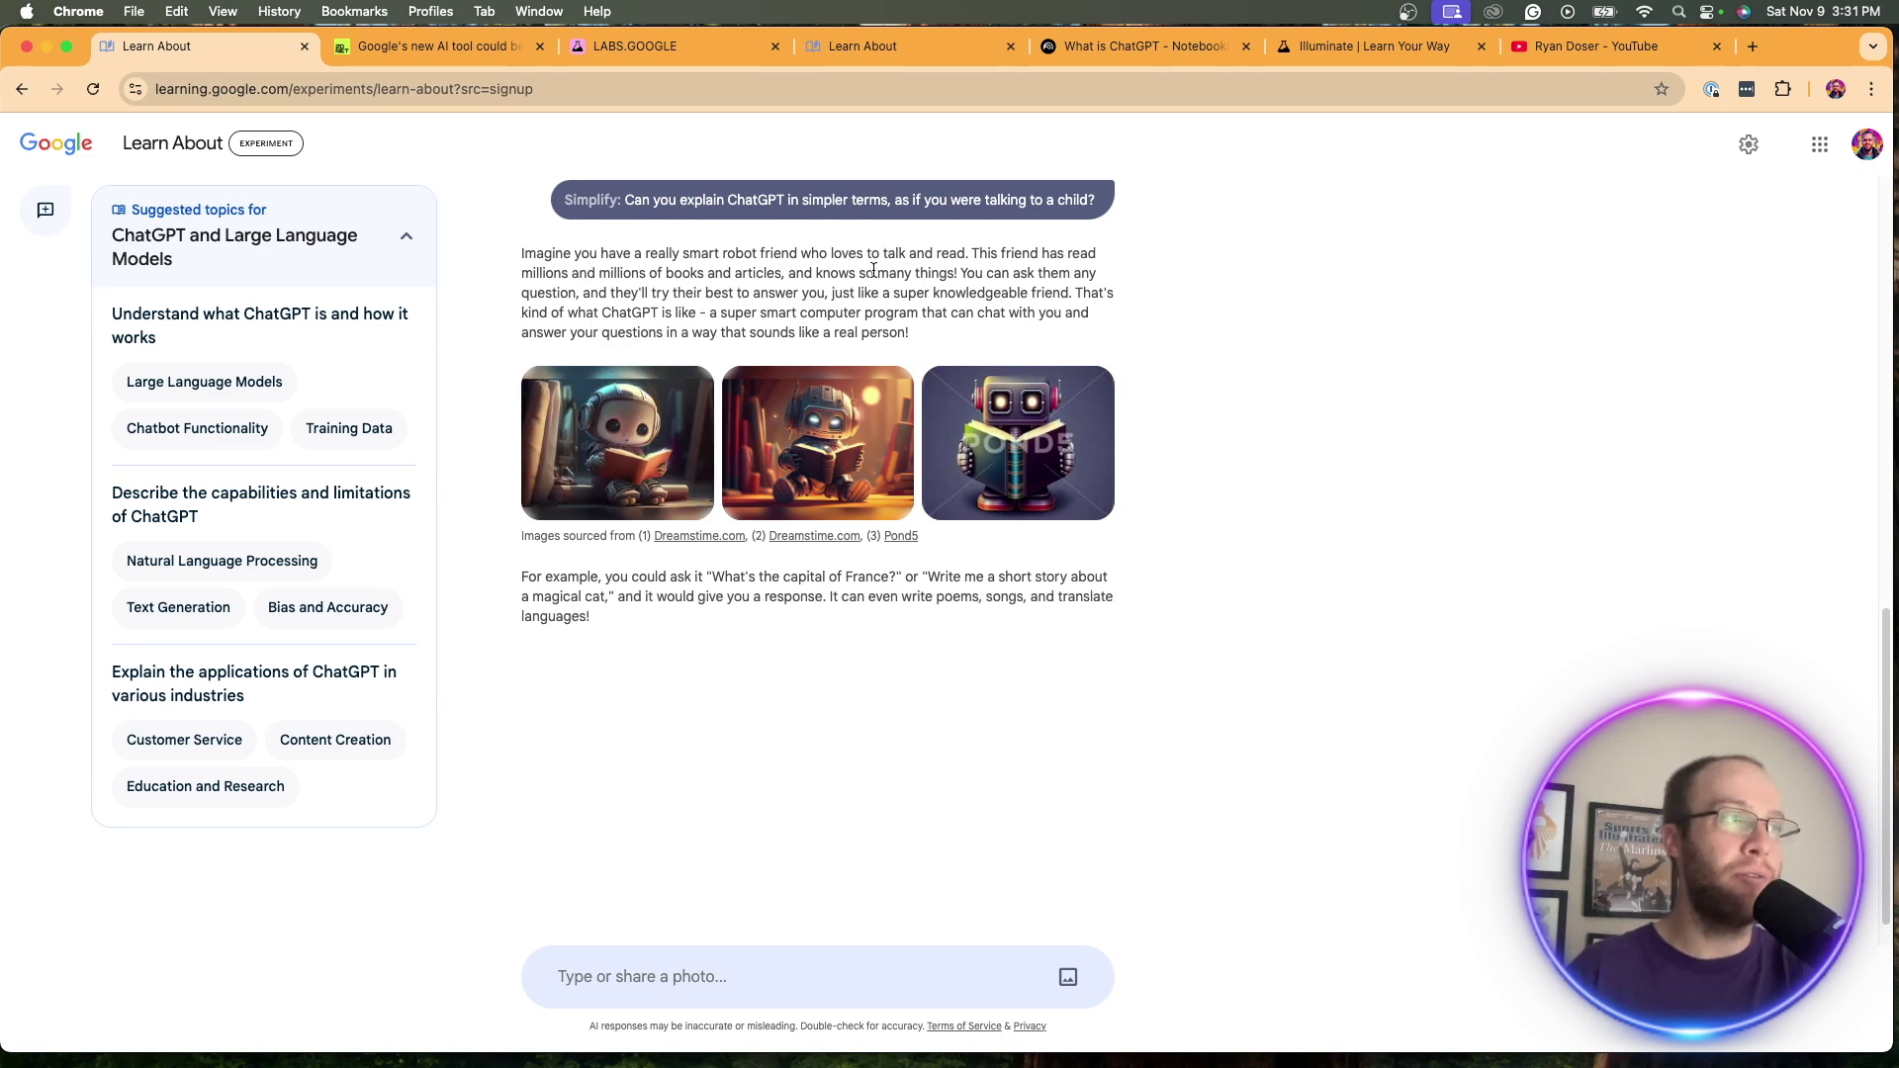
{"action": "left_click_drag", "start_coordinate": [795, 257], "coordinate": [1038, 257]}
{"action": "left_click", "coordinate": [1038, 257]}
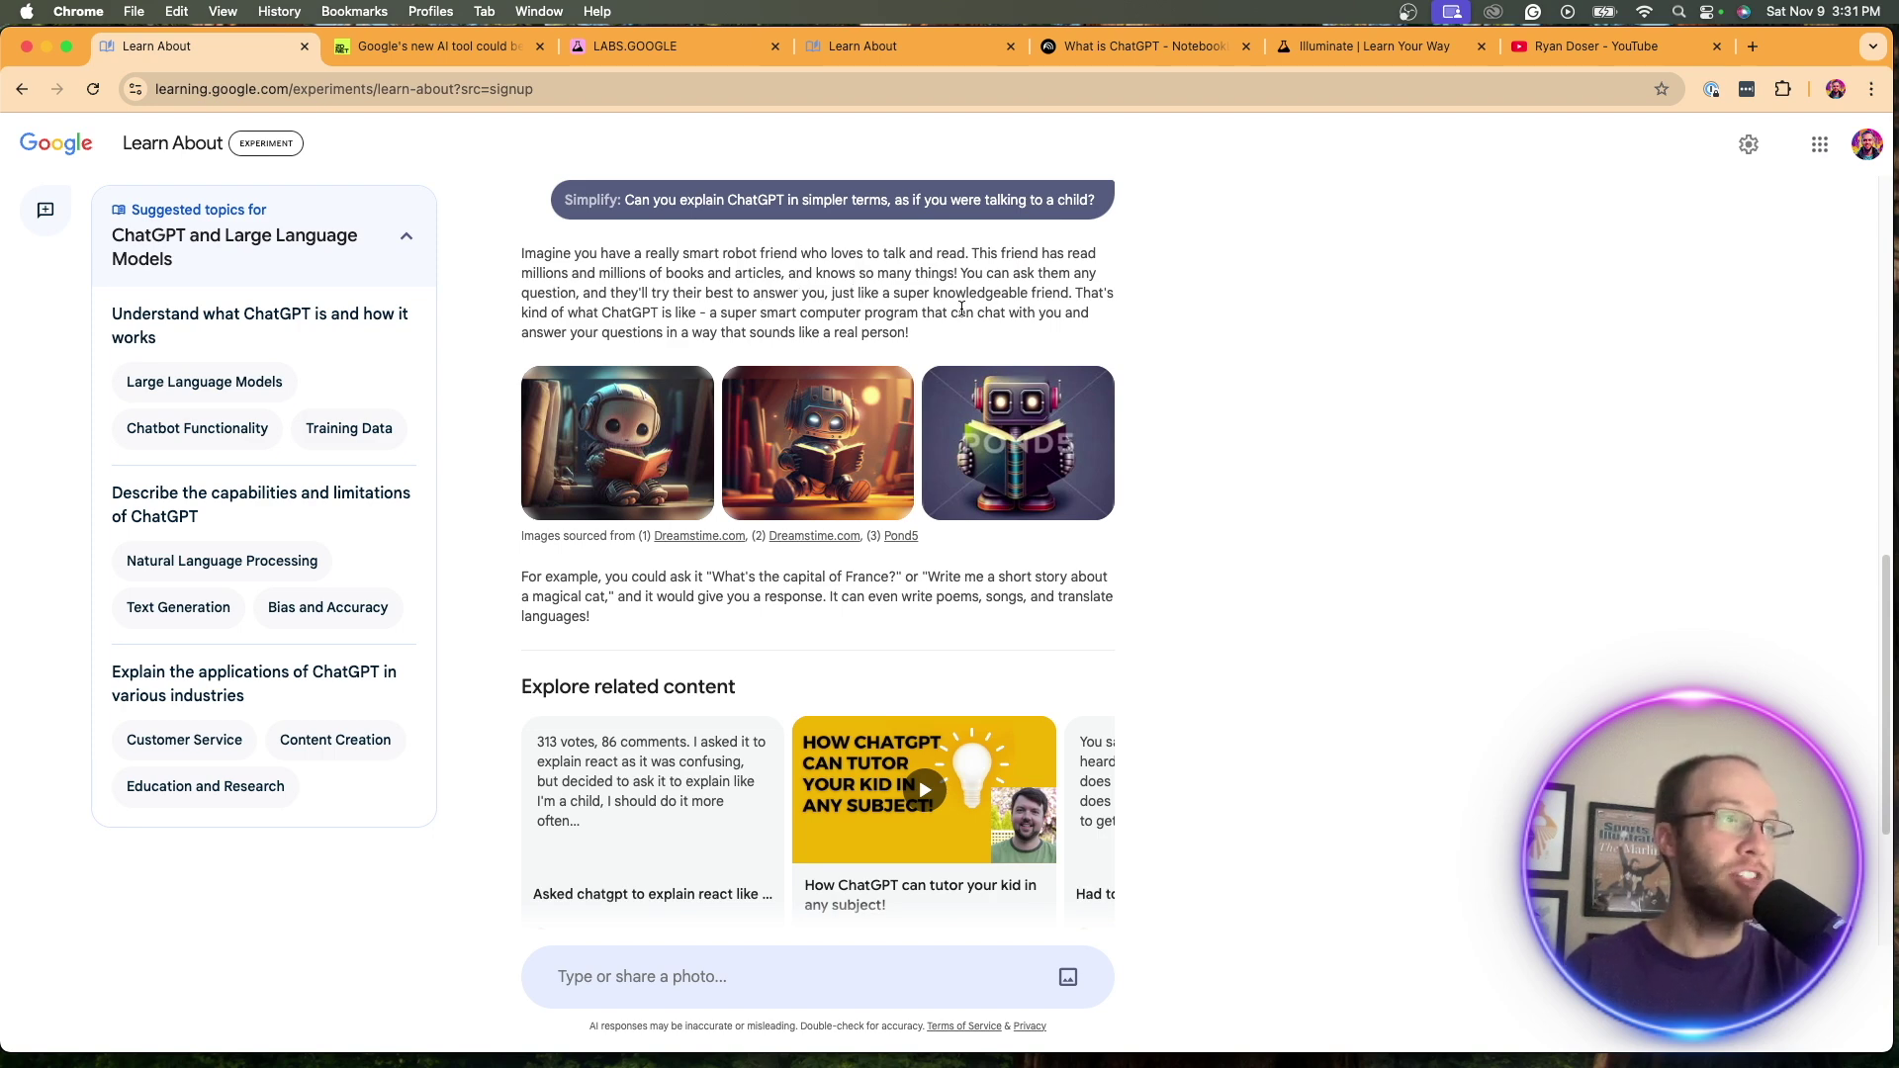
{"action": "left_click_drag", "start_coordinate": [596, 313], "coordinate": [898, 312]}
{"action": "left_click", "coordinate": [905, 293]}
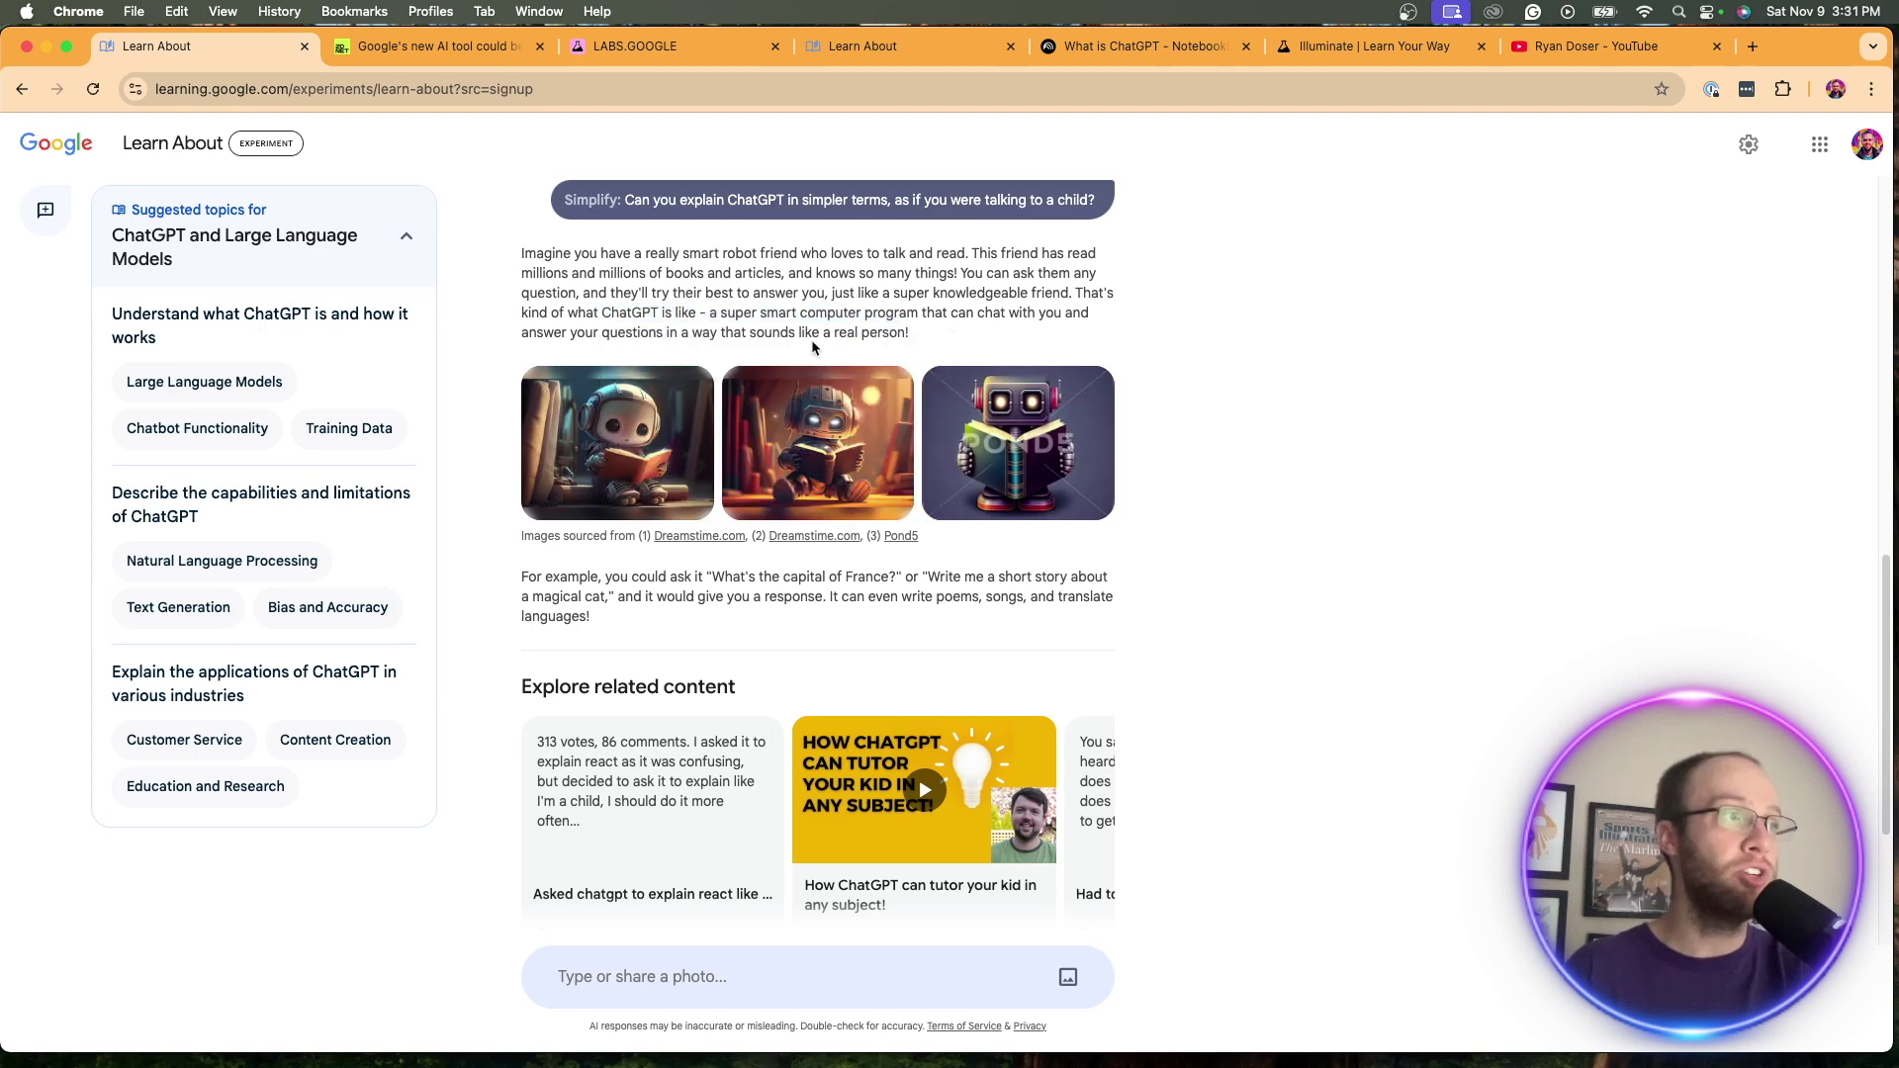
{"action": "left_click_drag", "start_coordinate": [910, 334], "coordinate": [800, 327]}
{"action": "left_click", "coordinate": [1047, 325]}
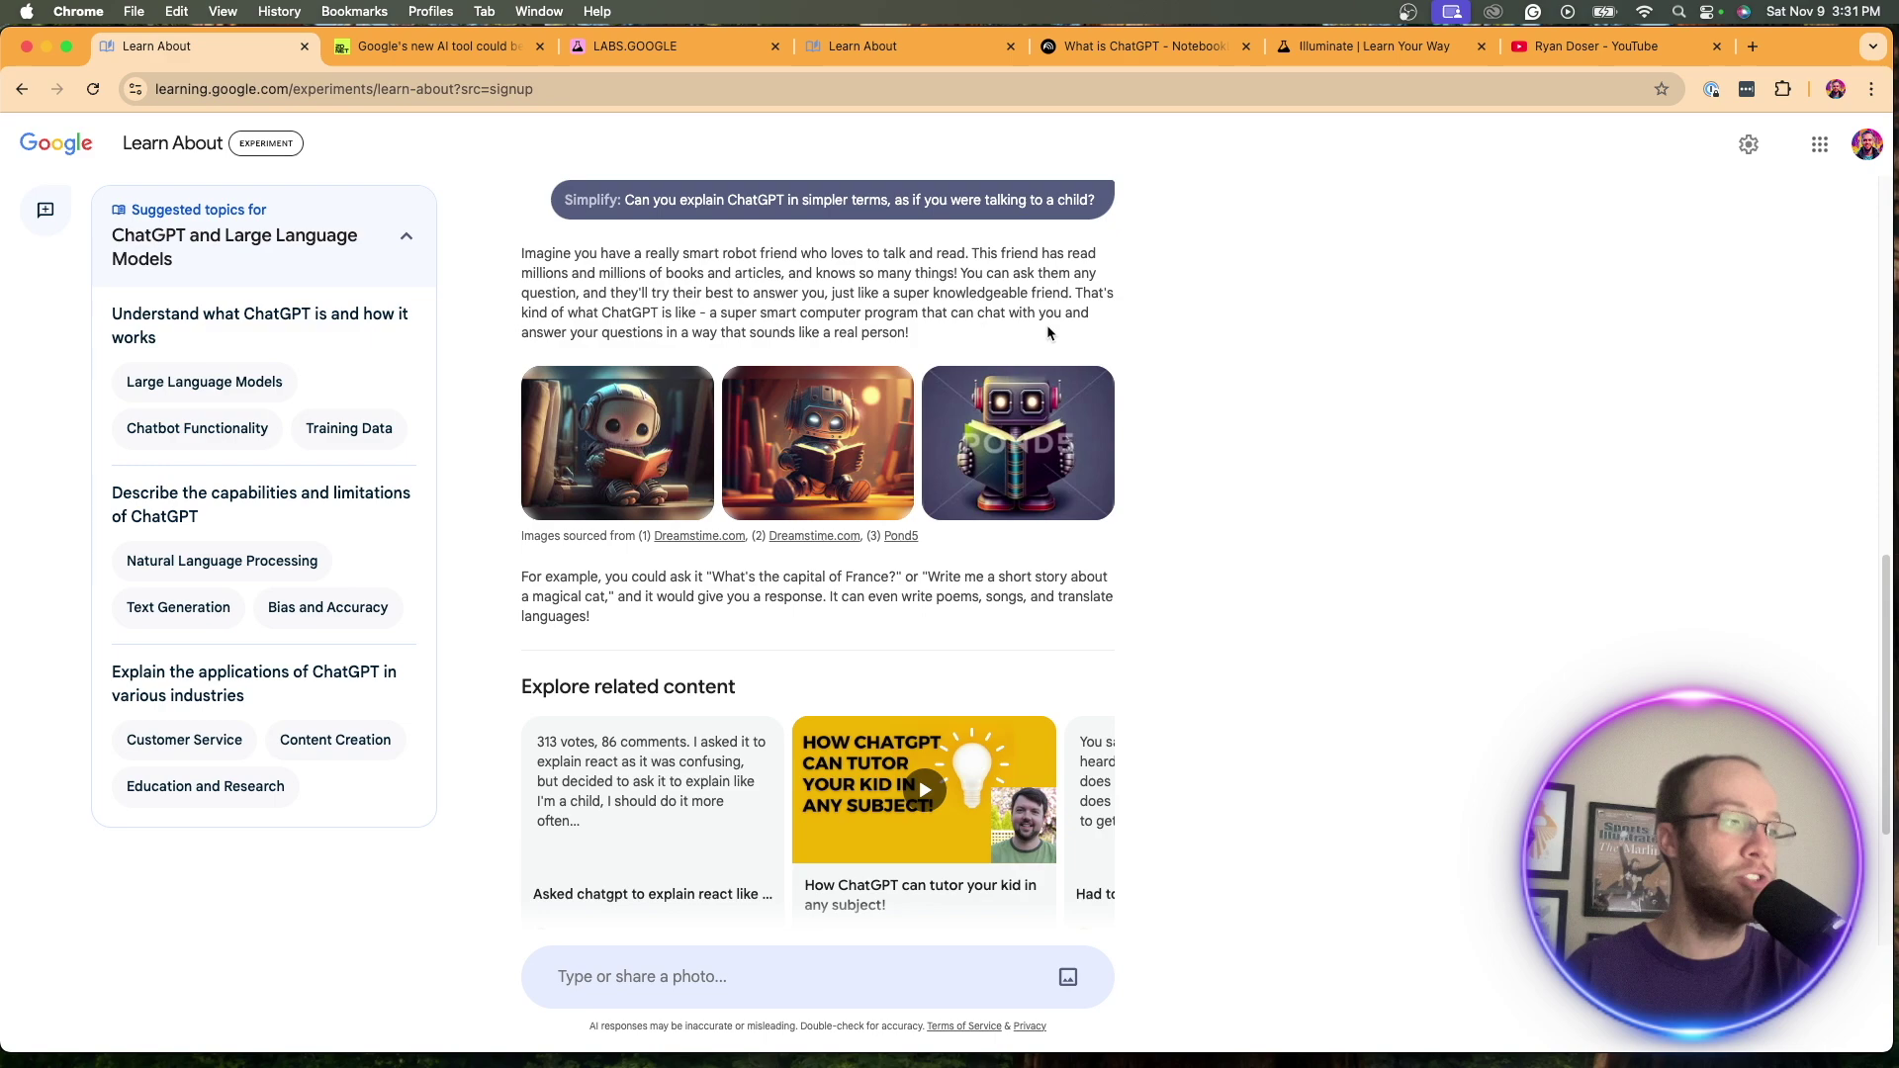
{"action": "scroll", "coordinate": [1047, 324], "scroll_direction": "down", "scroll_amount": 3}
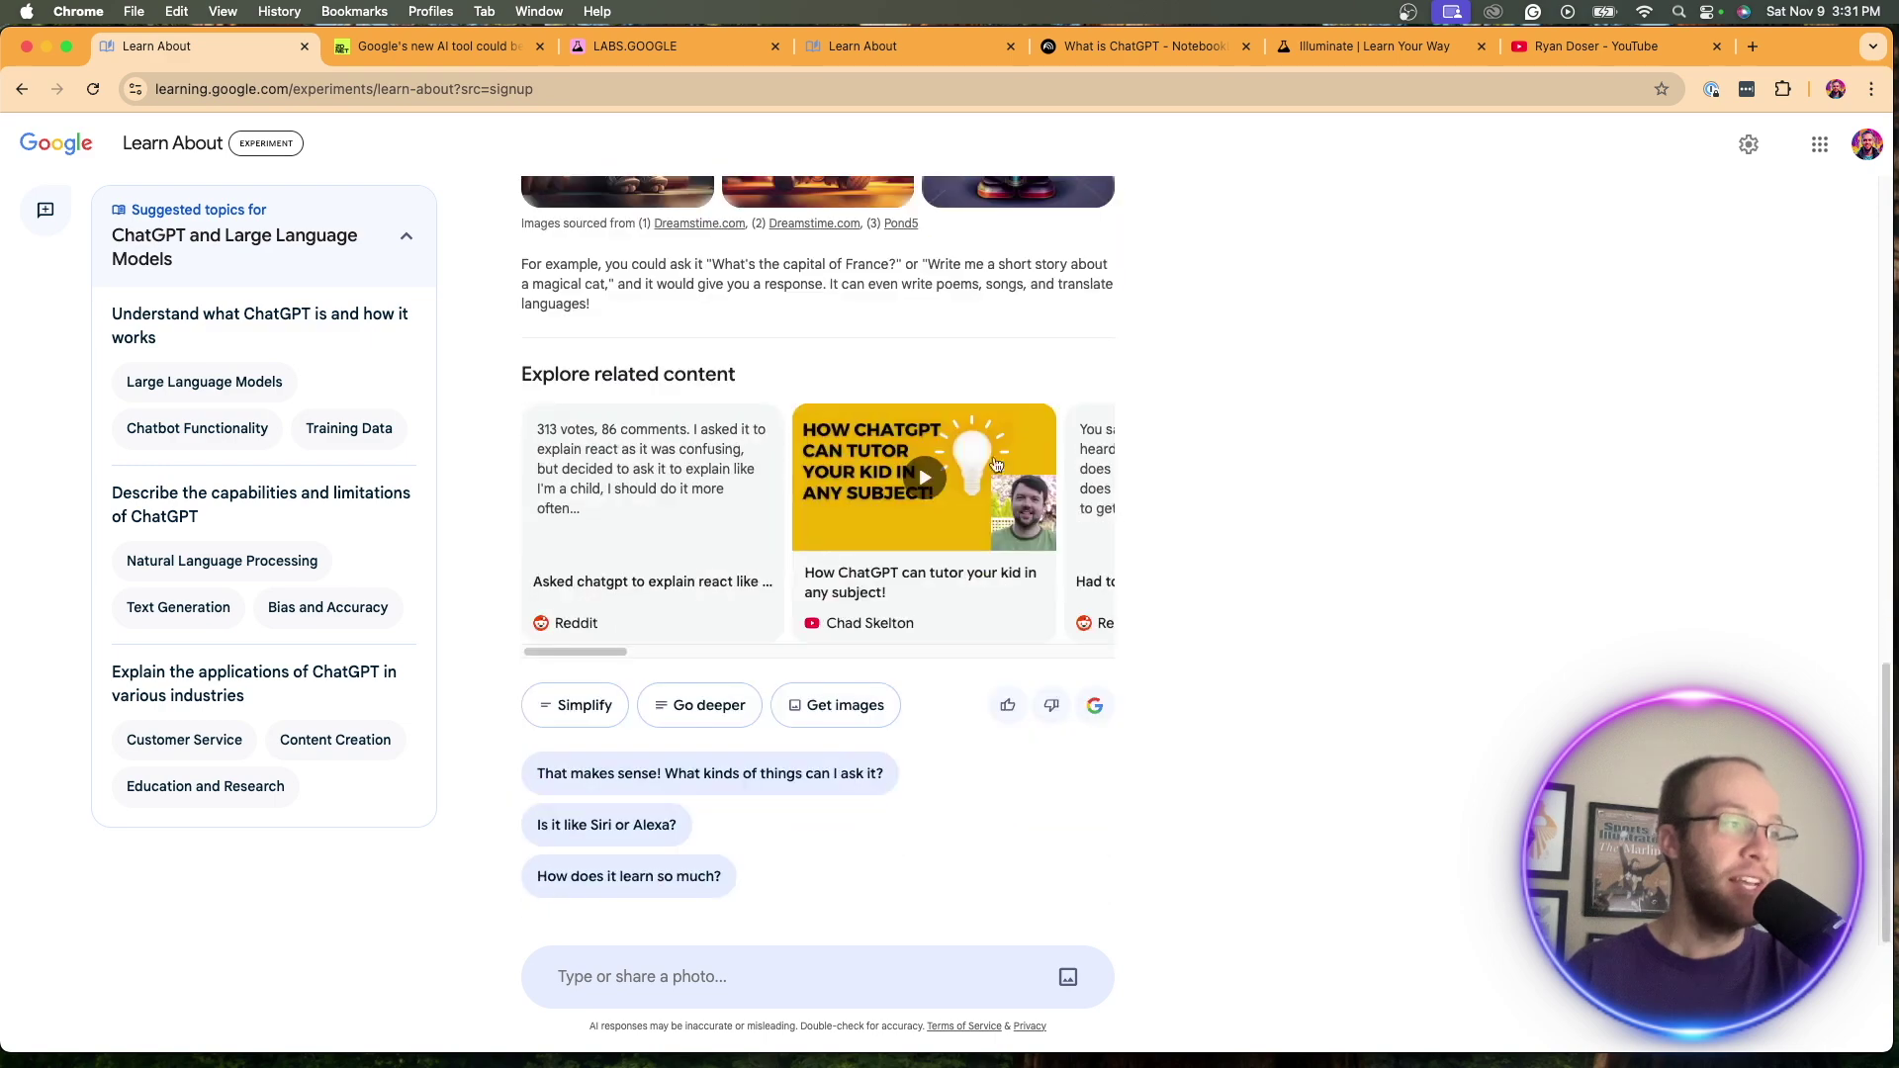
Ask Go deeper for a detailed explanation of ChatGPT's technology.
{"action": "left_click", "coordinate": [584, 712]}
{"action": "left_click", "coordinate": [693, 546]}
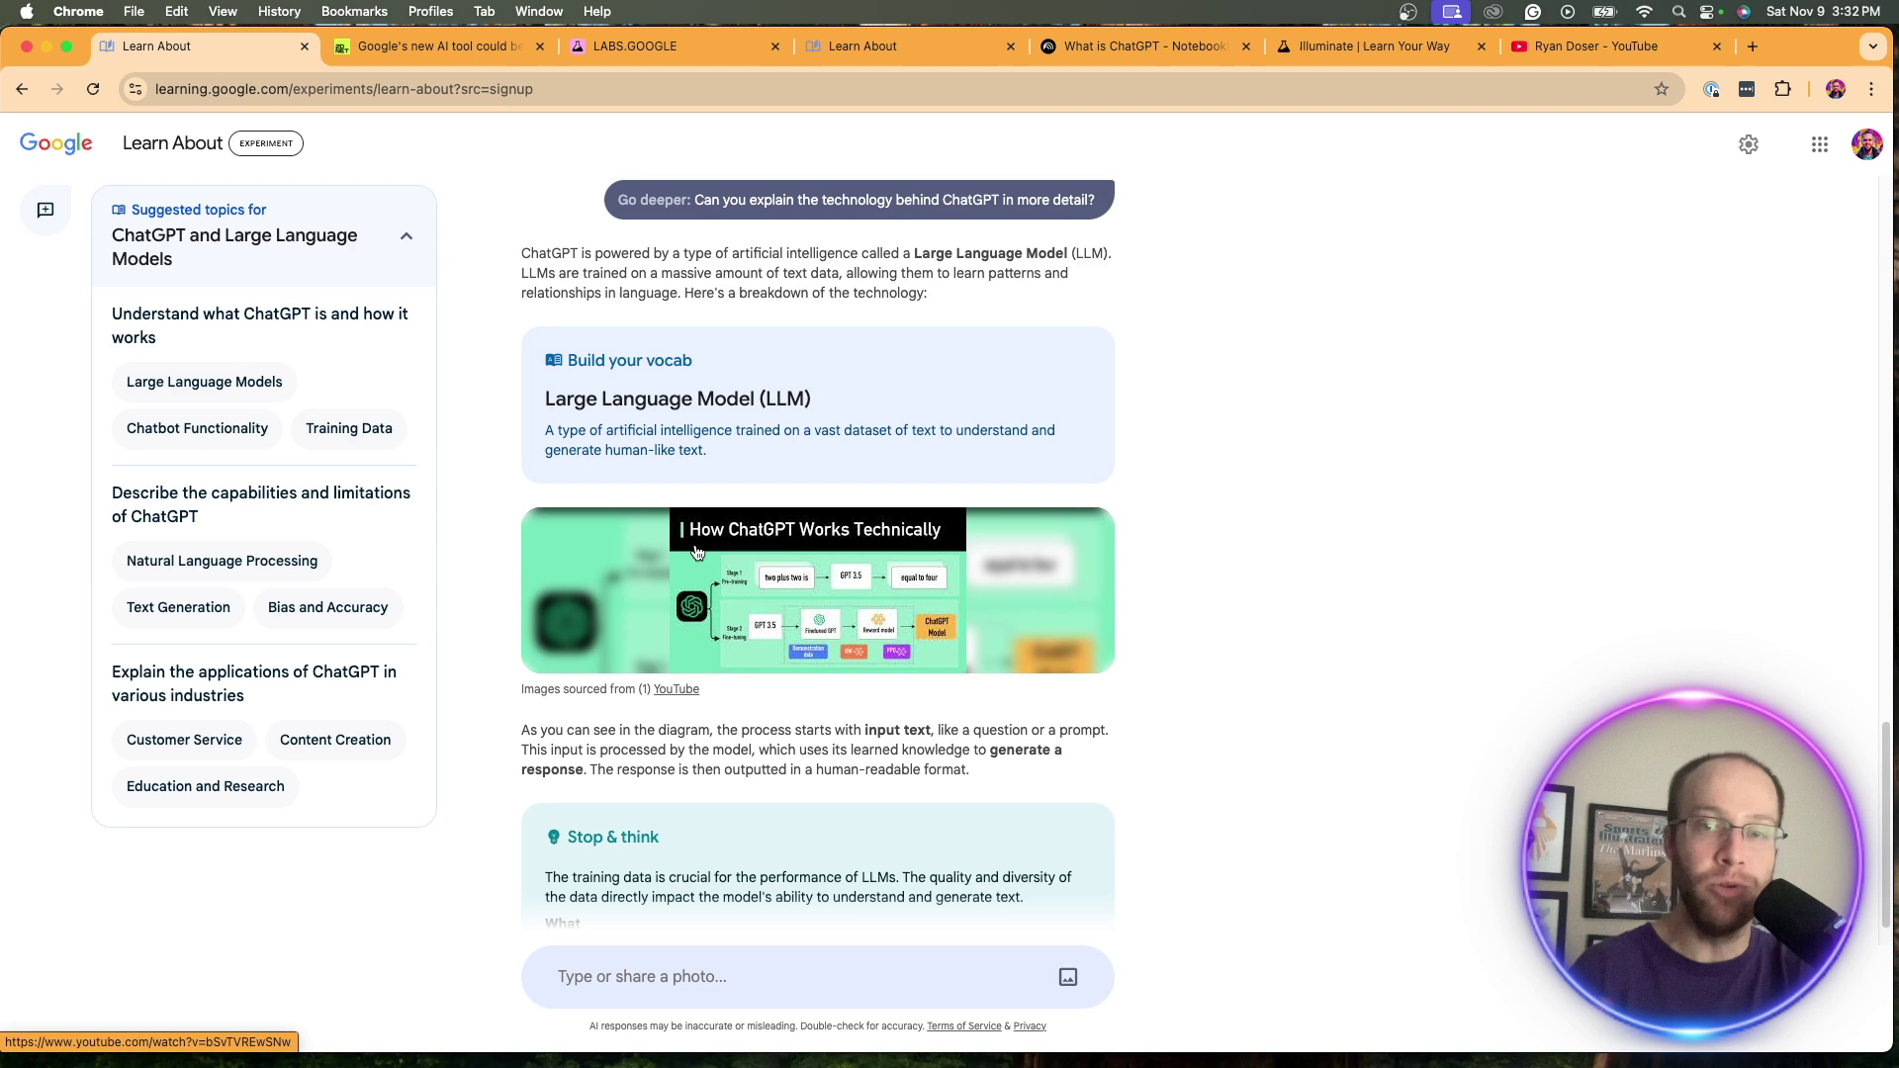
{"action": "scroll", "coordinate": [758, 423], "scroll_direction": "up", "scroll_amount": 2}
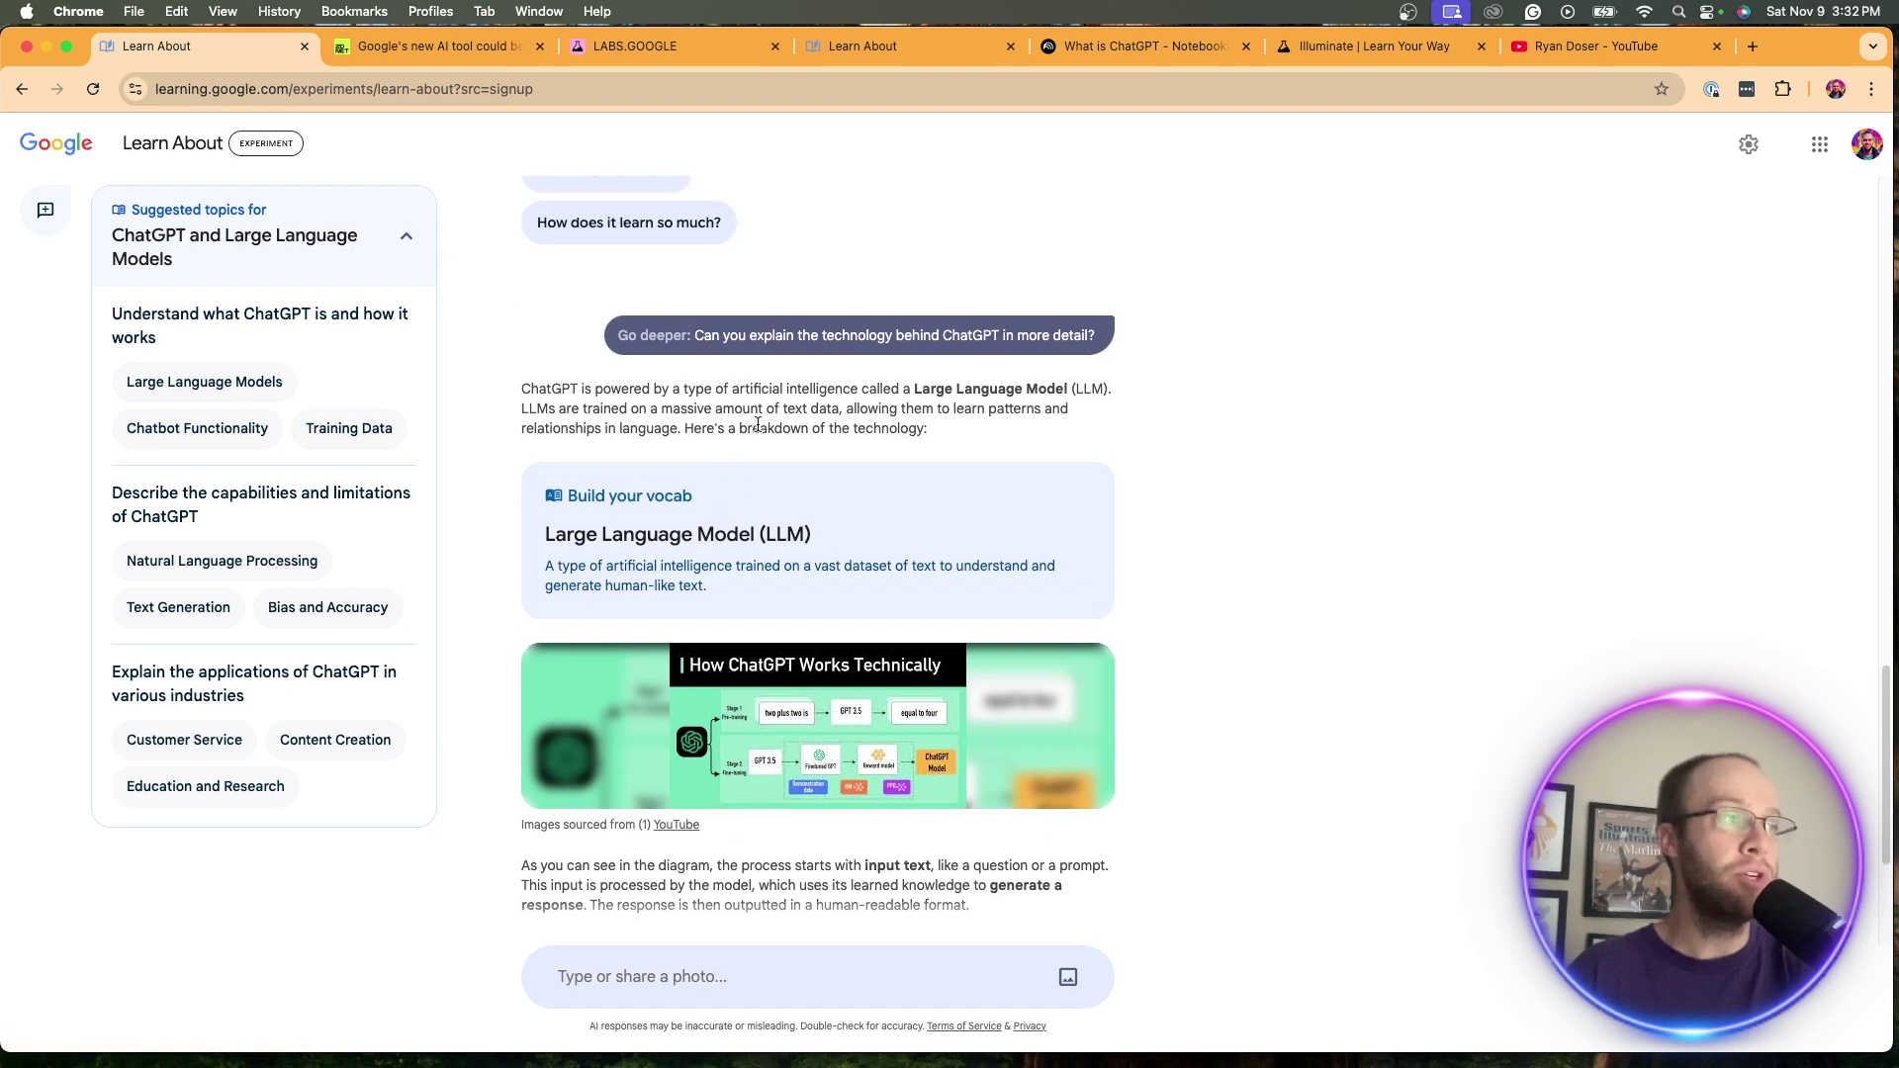
{"action": "scroll", "coordinate": [758, 424], "scroll_direction": "down", "scroll_amount": 1}
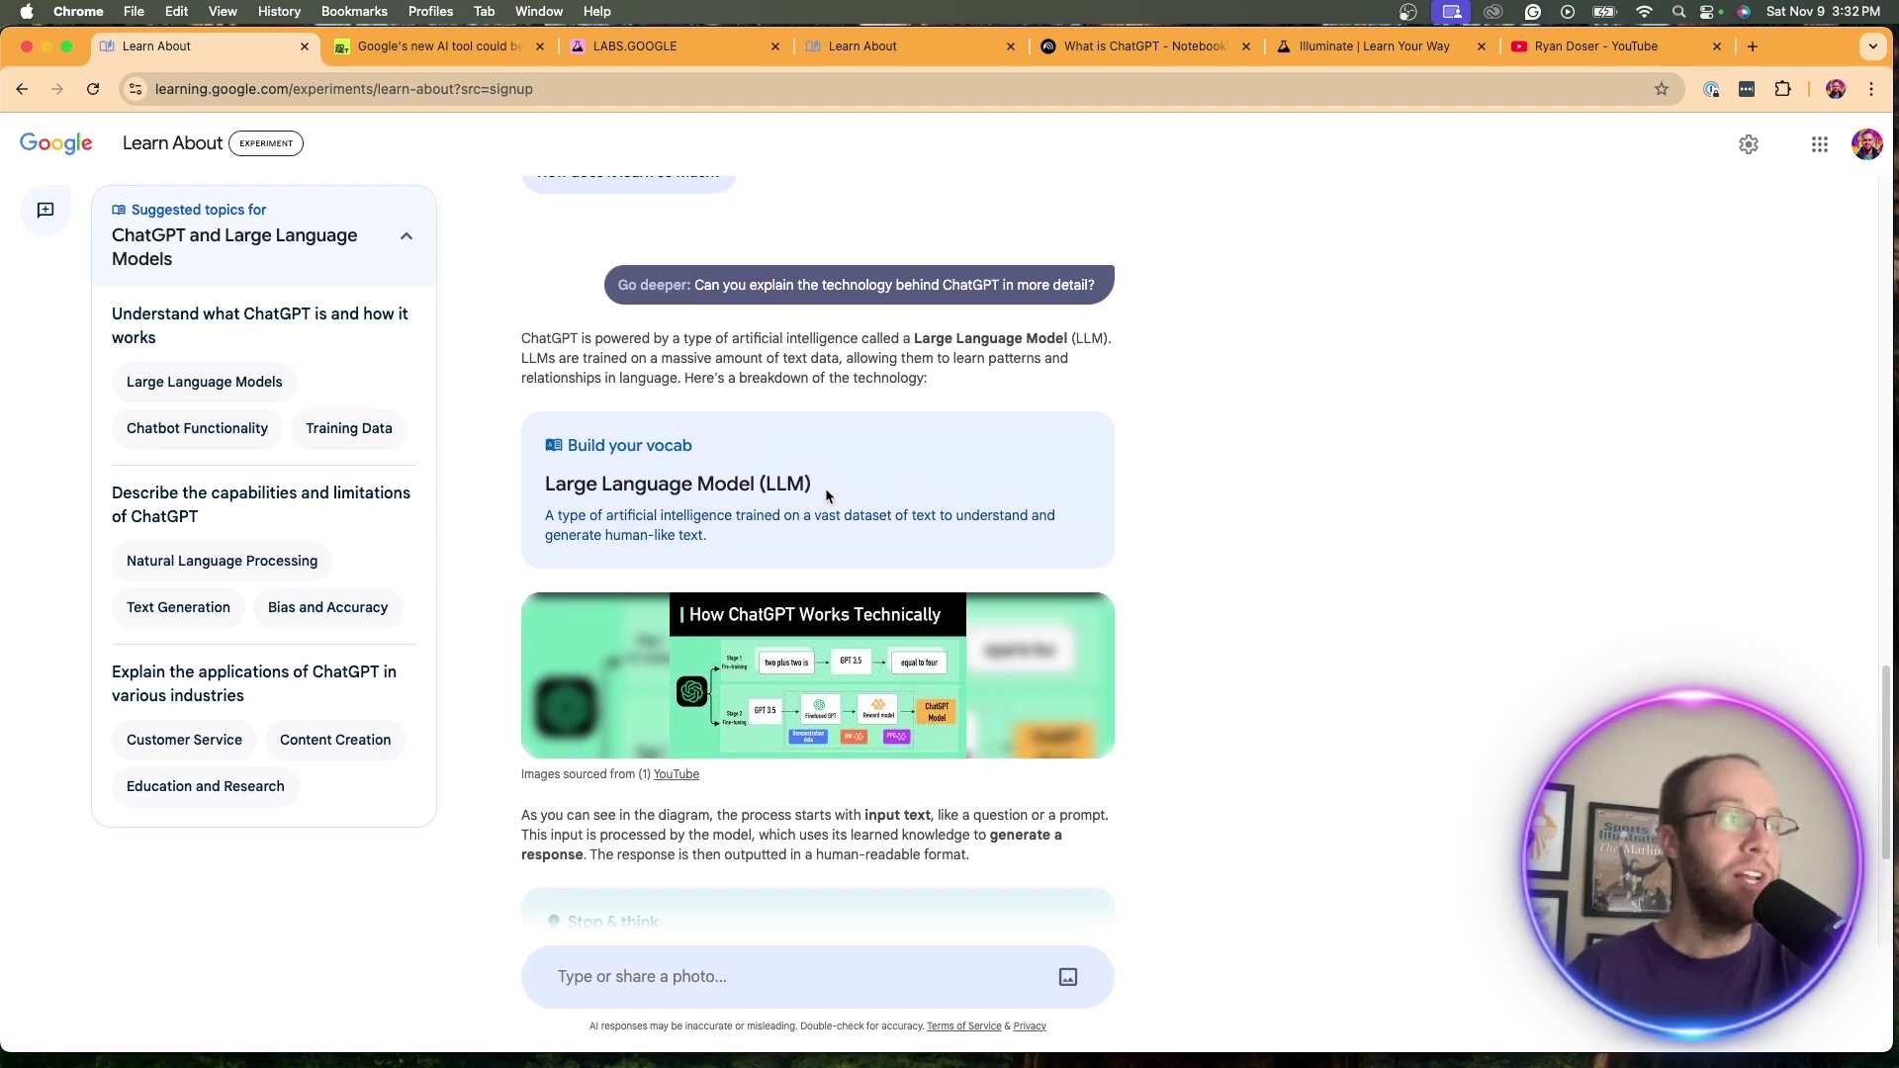
Highlight the Large Language Model (LLM) vocab card and scroll down through the reply.
{"action": "left_click_drag", "start_coordinate": [827, 494], "coordinate": [903, 530]}
{"action": "left_click", "coordinate": [749, 478]}
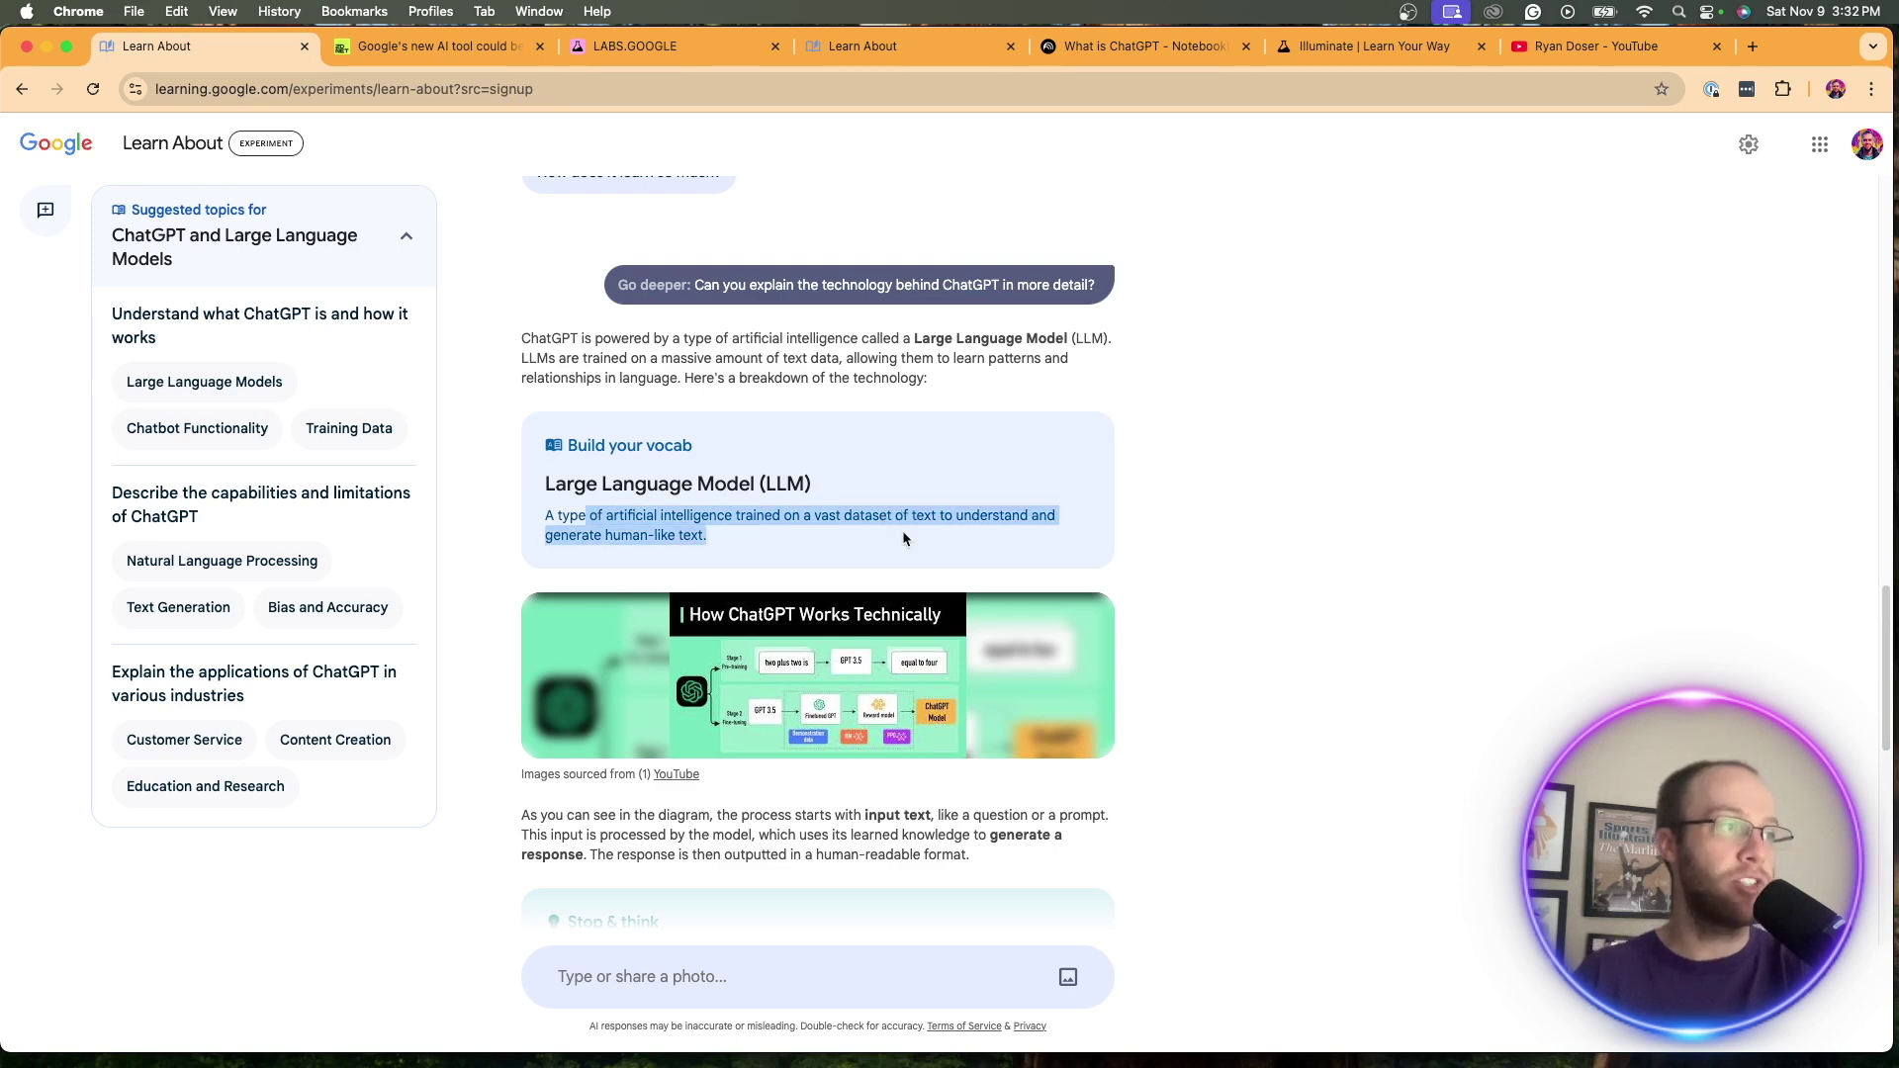
{"action": "left_click", "coordinate": [902, 530]}
{"action": "scroll", "coordinate": [1168, 524], "scroll_direction": "up", "scroll_amount": 3}
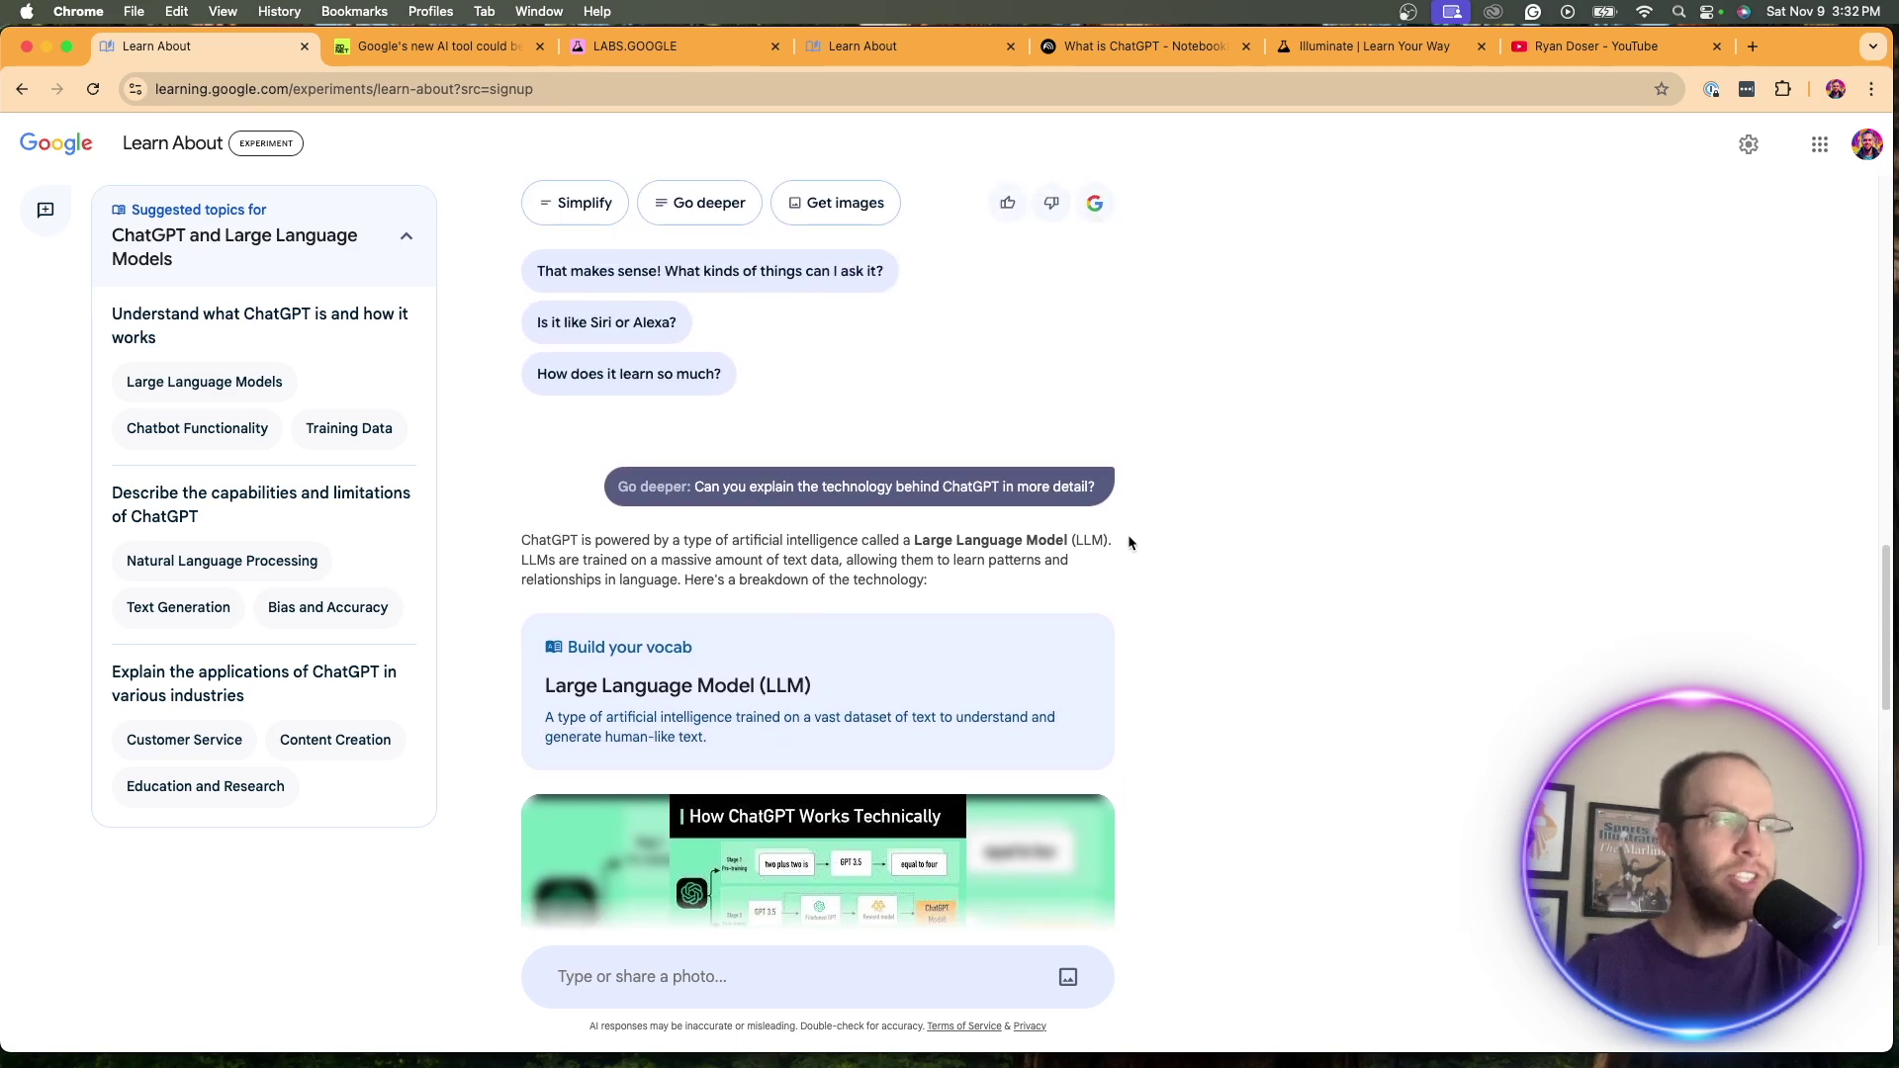
{"action": "scroll", "coordinate": [1098, 549], "scroll_direction": "down", "scroll_amount": 2}
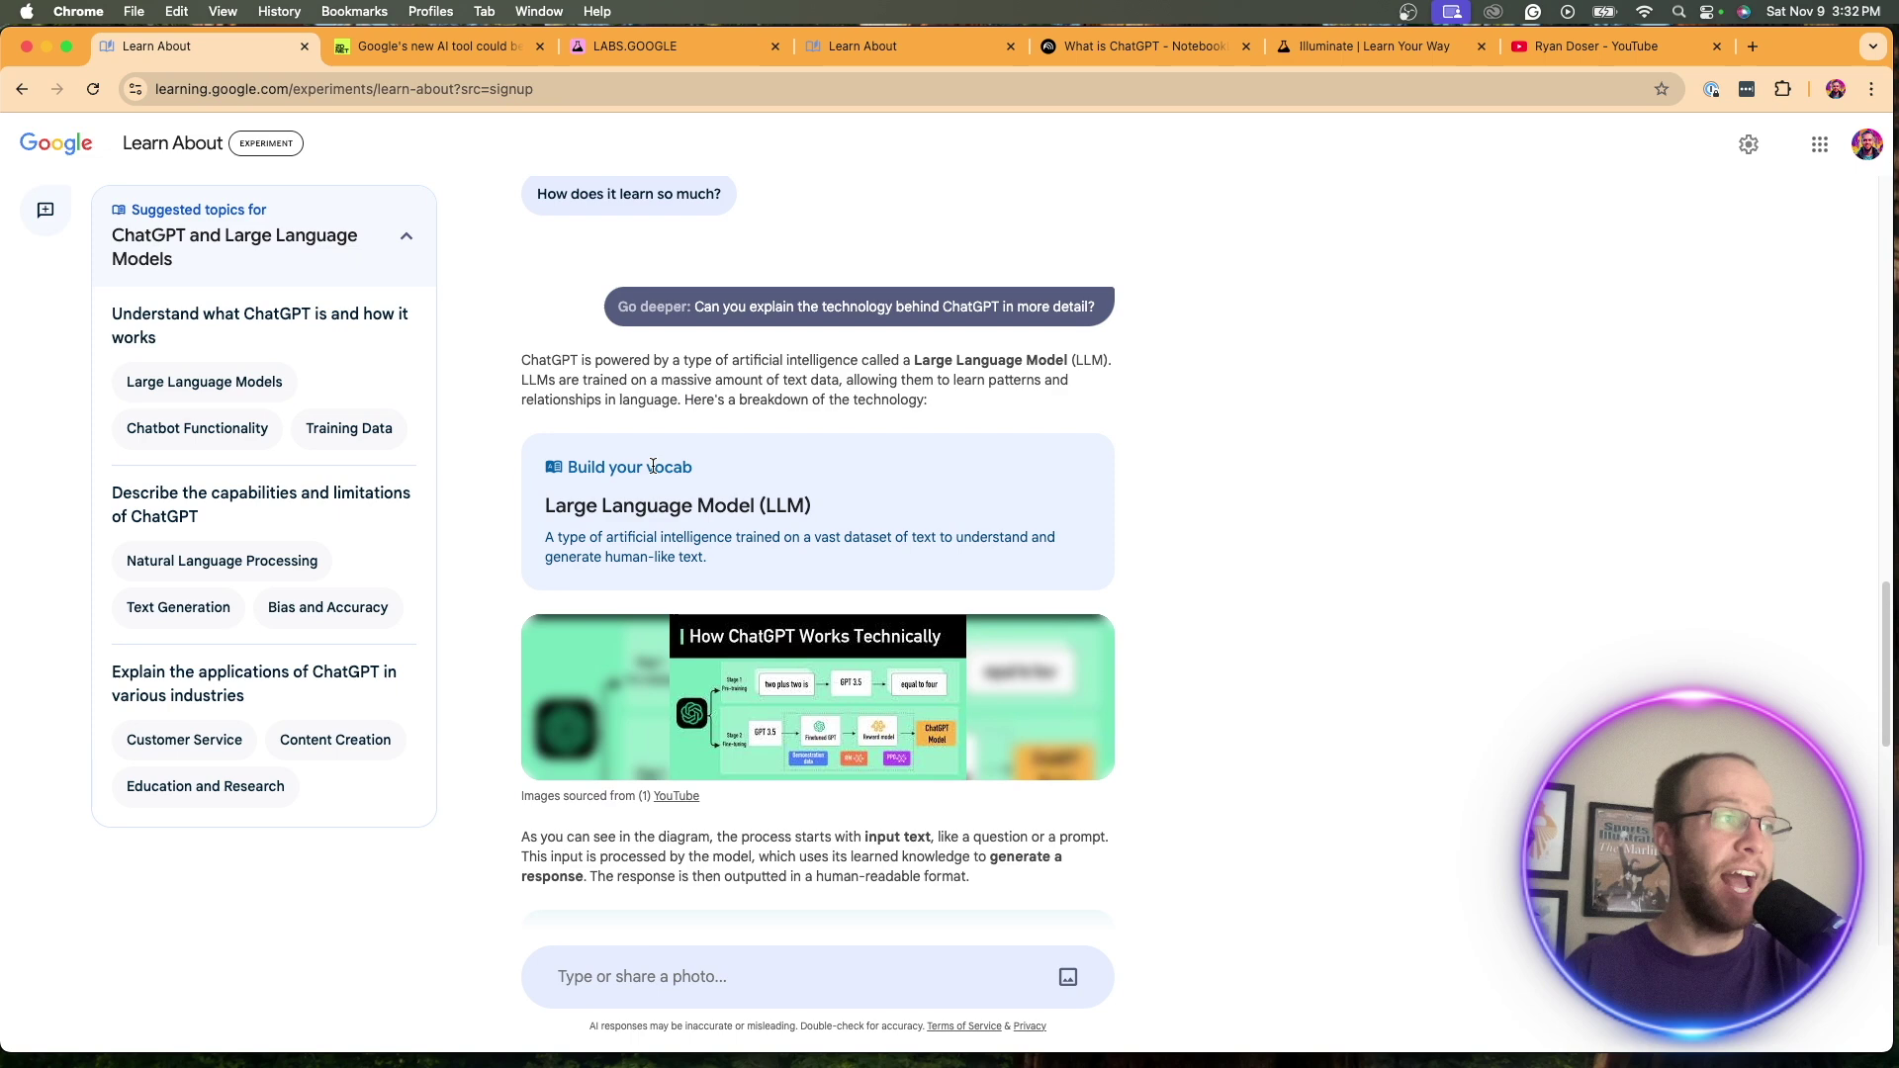
{"action": "scroll", "coordinate": [653, 473], "scroll_direction": "down", "scroll_amount": 1}
{"action": "scroll", "coordinate": [695, 323], "scroll_direction": "down", "scroll_amount": 3}
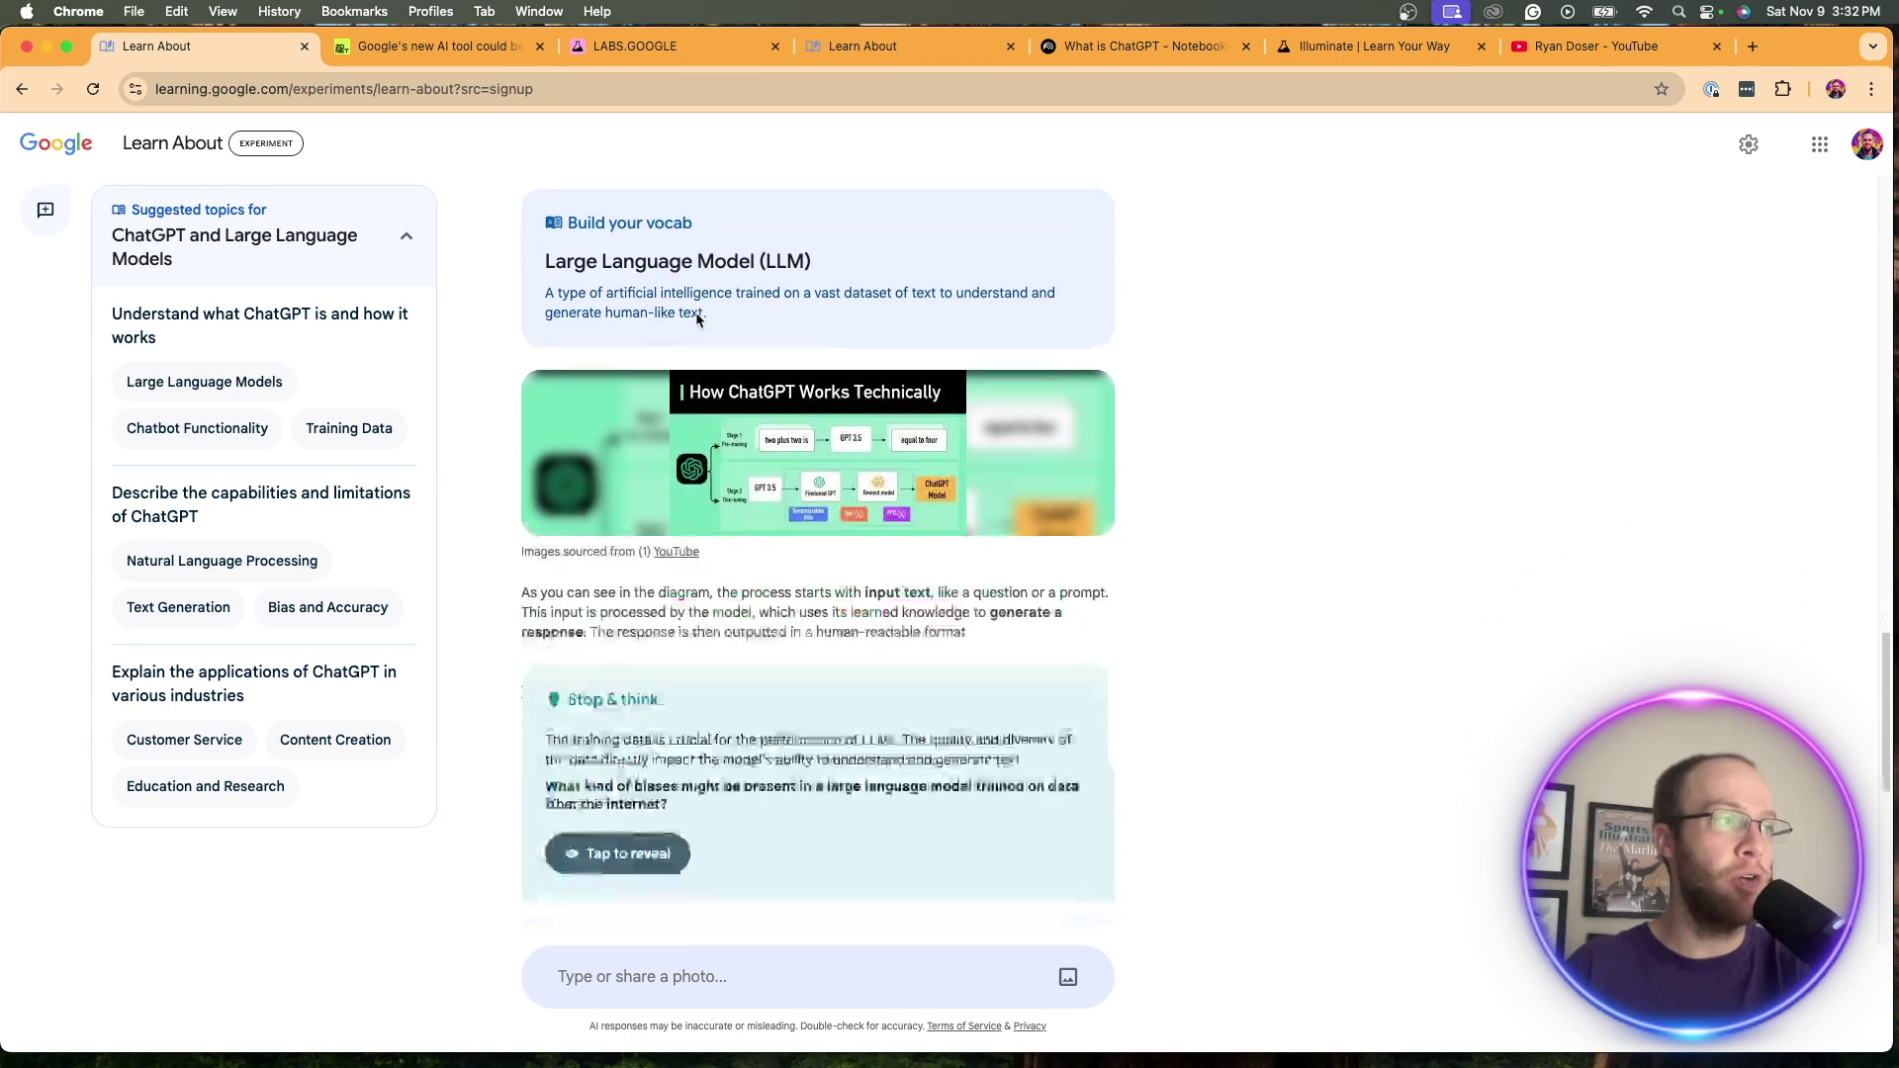
{"action": "scroll", "coordinate": [829, 406], "scroll_direction": "down", "scroll_amount": 2}
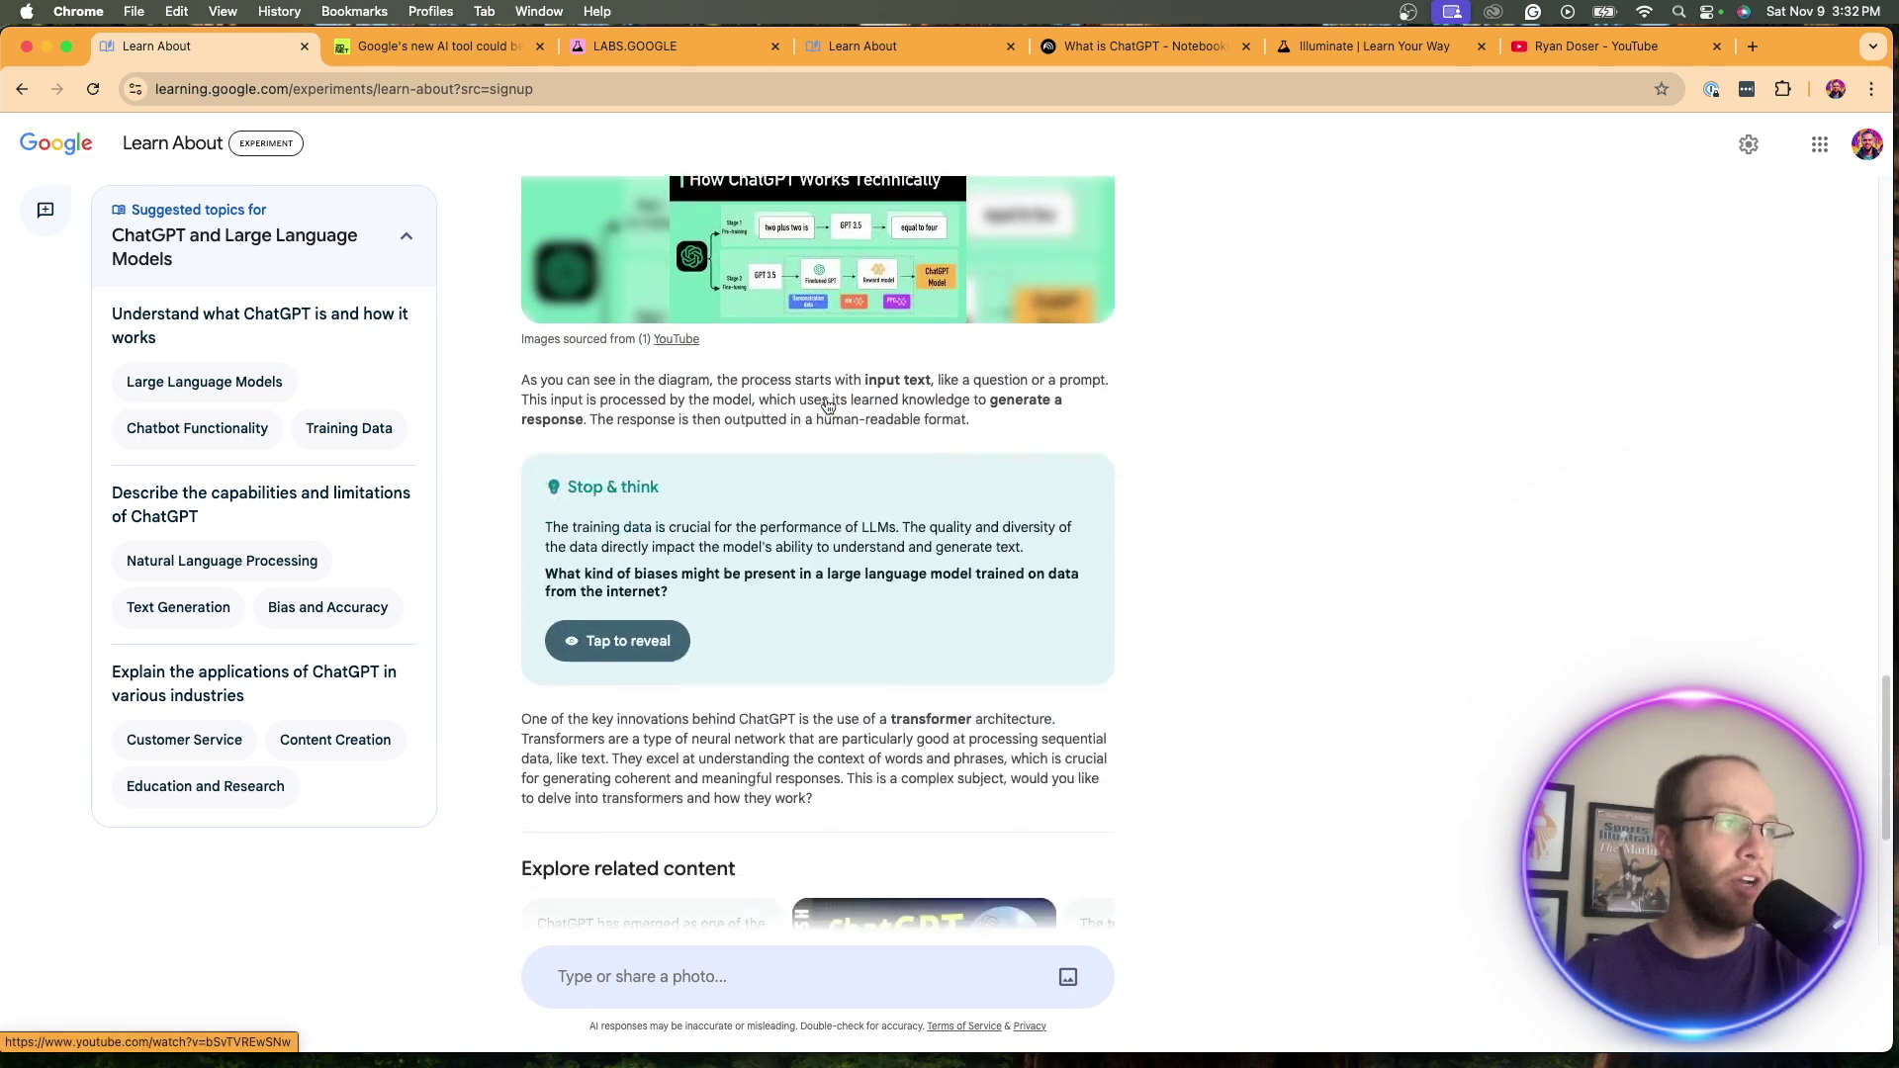
{"action": "scroll", "coordinate": [791, 391], "scroll_direction": "up", "scroll_amount": 1}
{"action": "scroll", "coordinate": [780, 376], "scroll_direction": "down", "scroll_amount": 3}
Select text on the Stop & think card, reveal its answer, then flip it back.
{"action": "triple_click", "coordinate": [606, 372]}
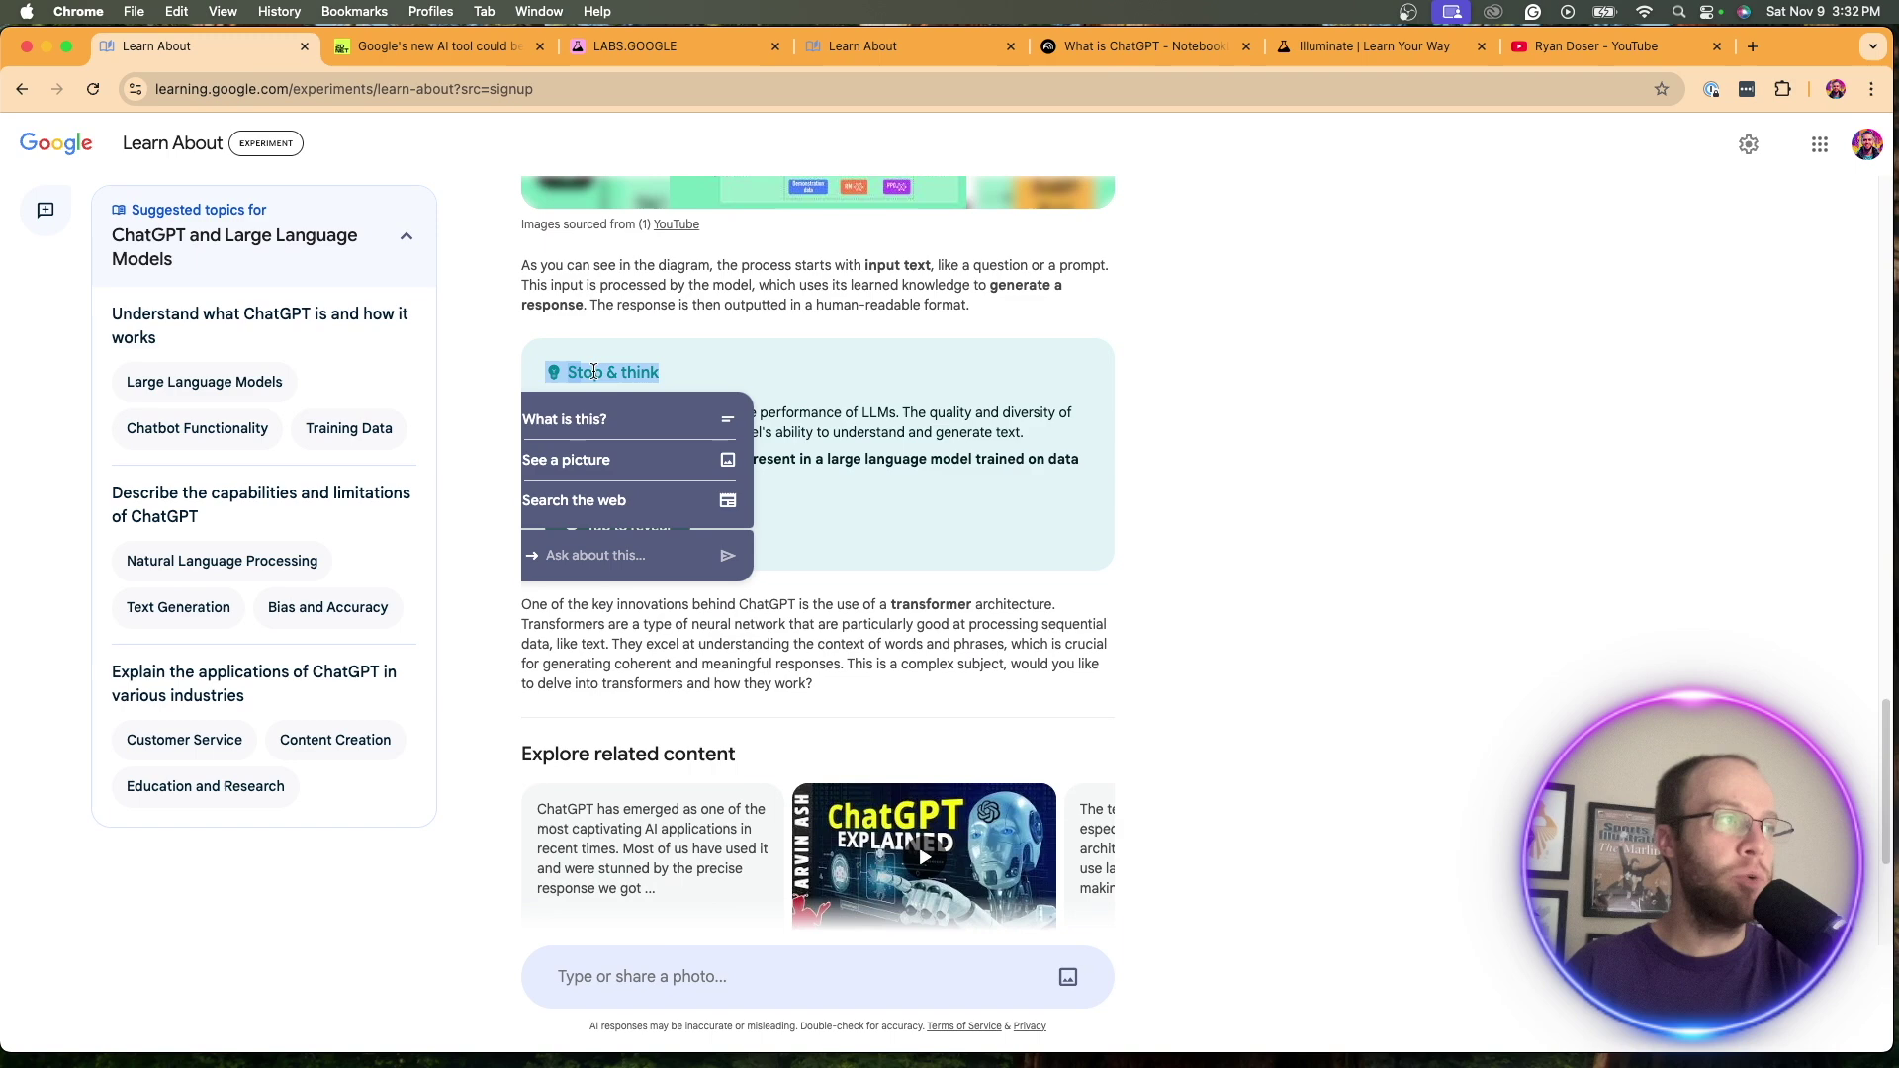
{"action": "left_click", "coordinate": [635, 371]}
{"action": "left_click_drag", "start_coordinate": [584, 409], "coordinate": [659, 432]}
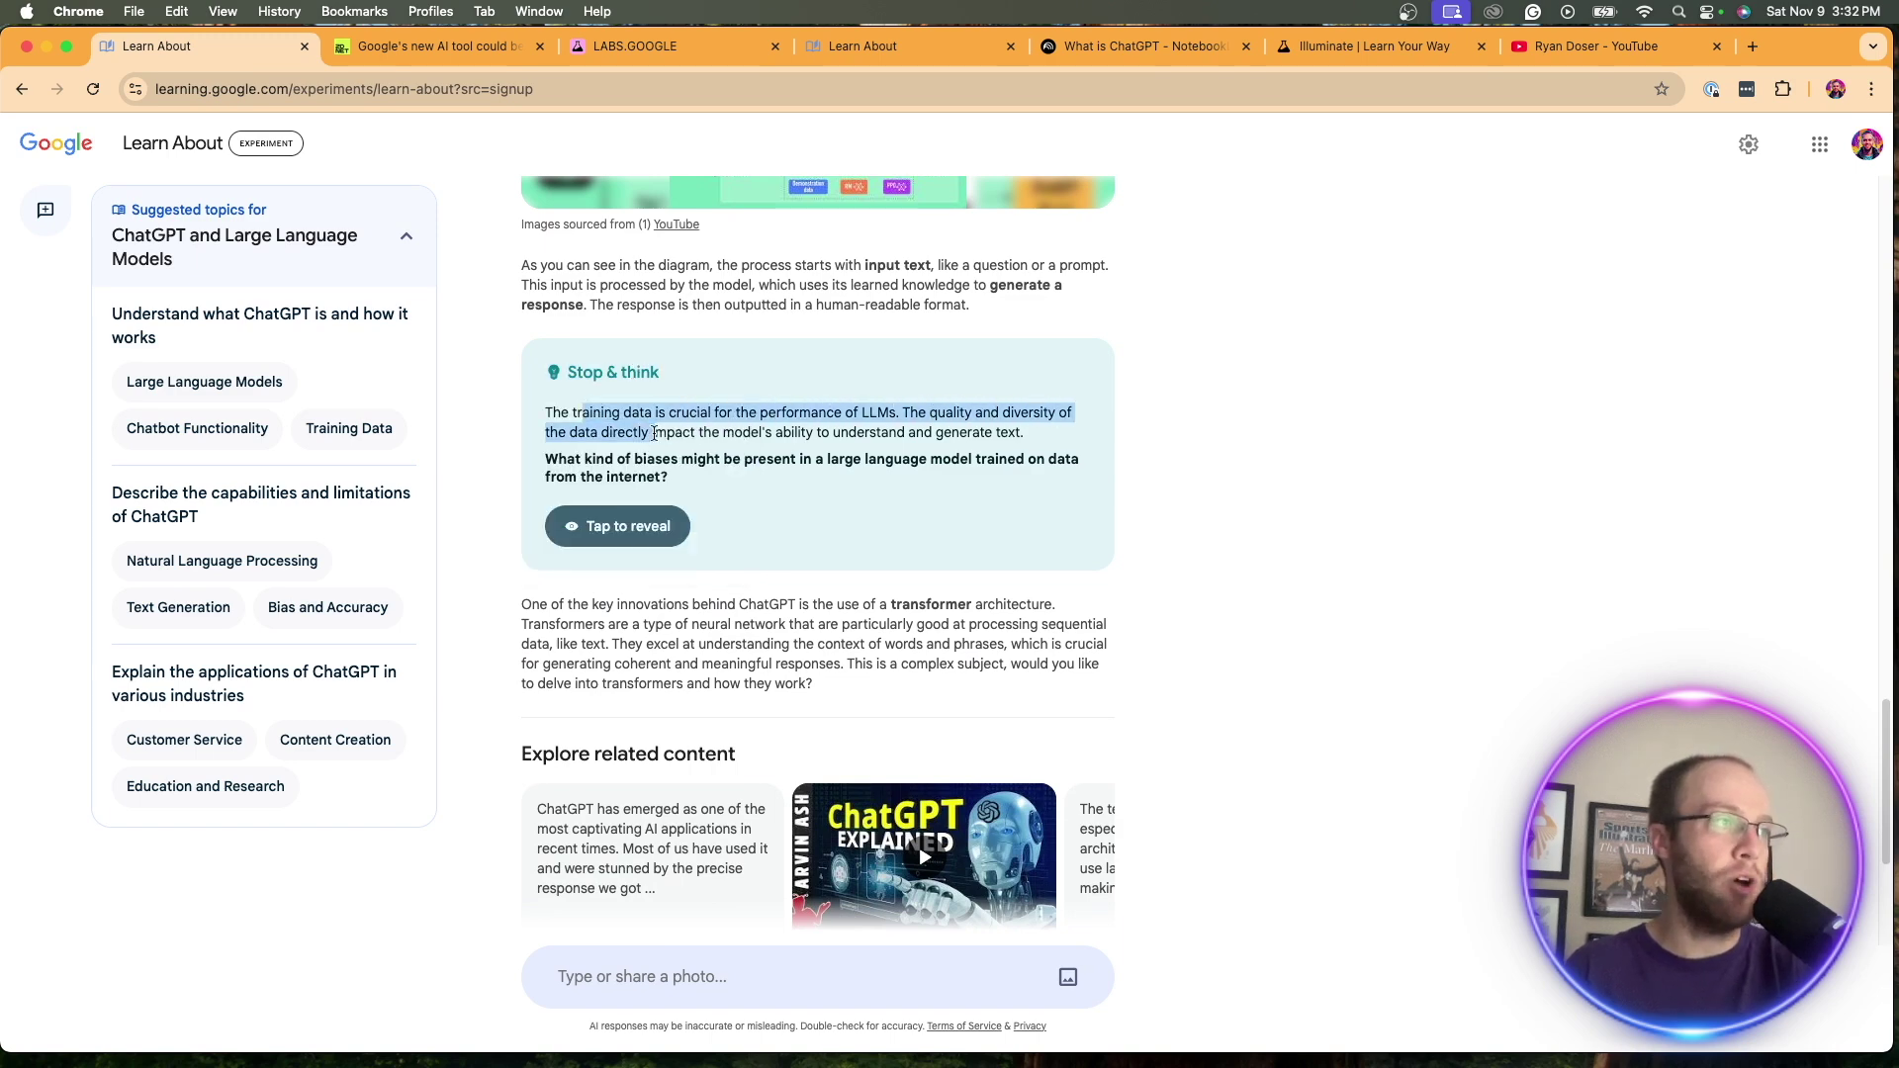
{"action": "left_click", "coordinate": [663, 429]}
{"action": "left_click", "coordinate": [635, 528]}
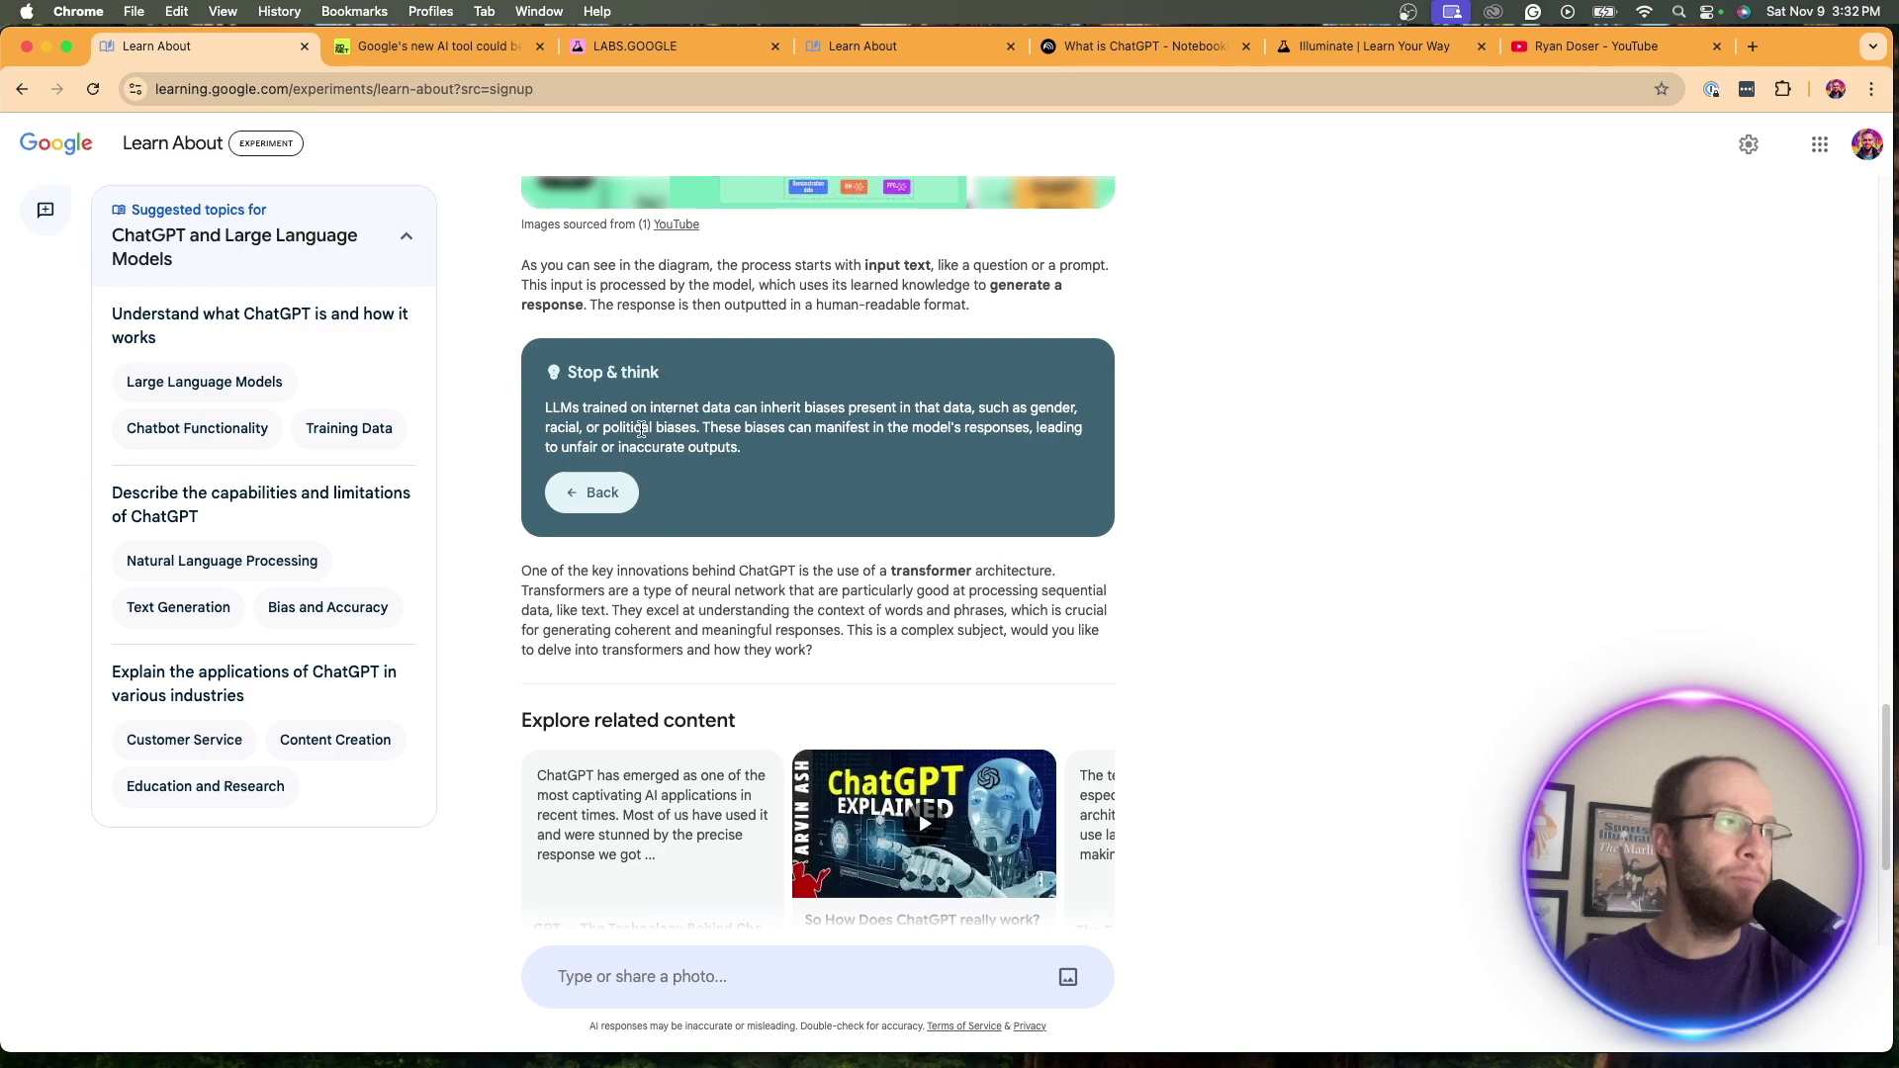
{"action": "left_click", "coordinate": [614, 492]}
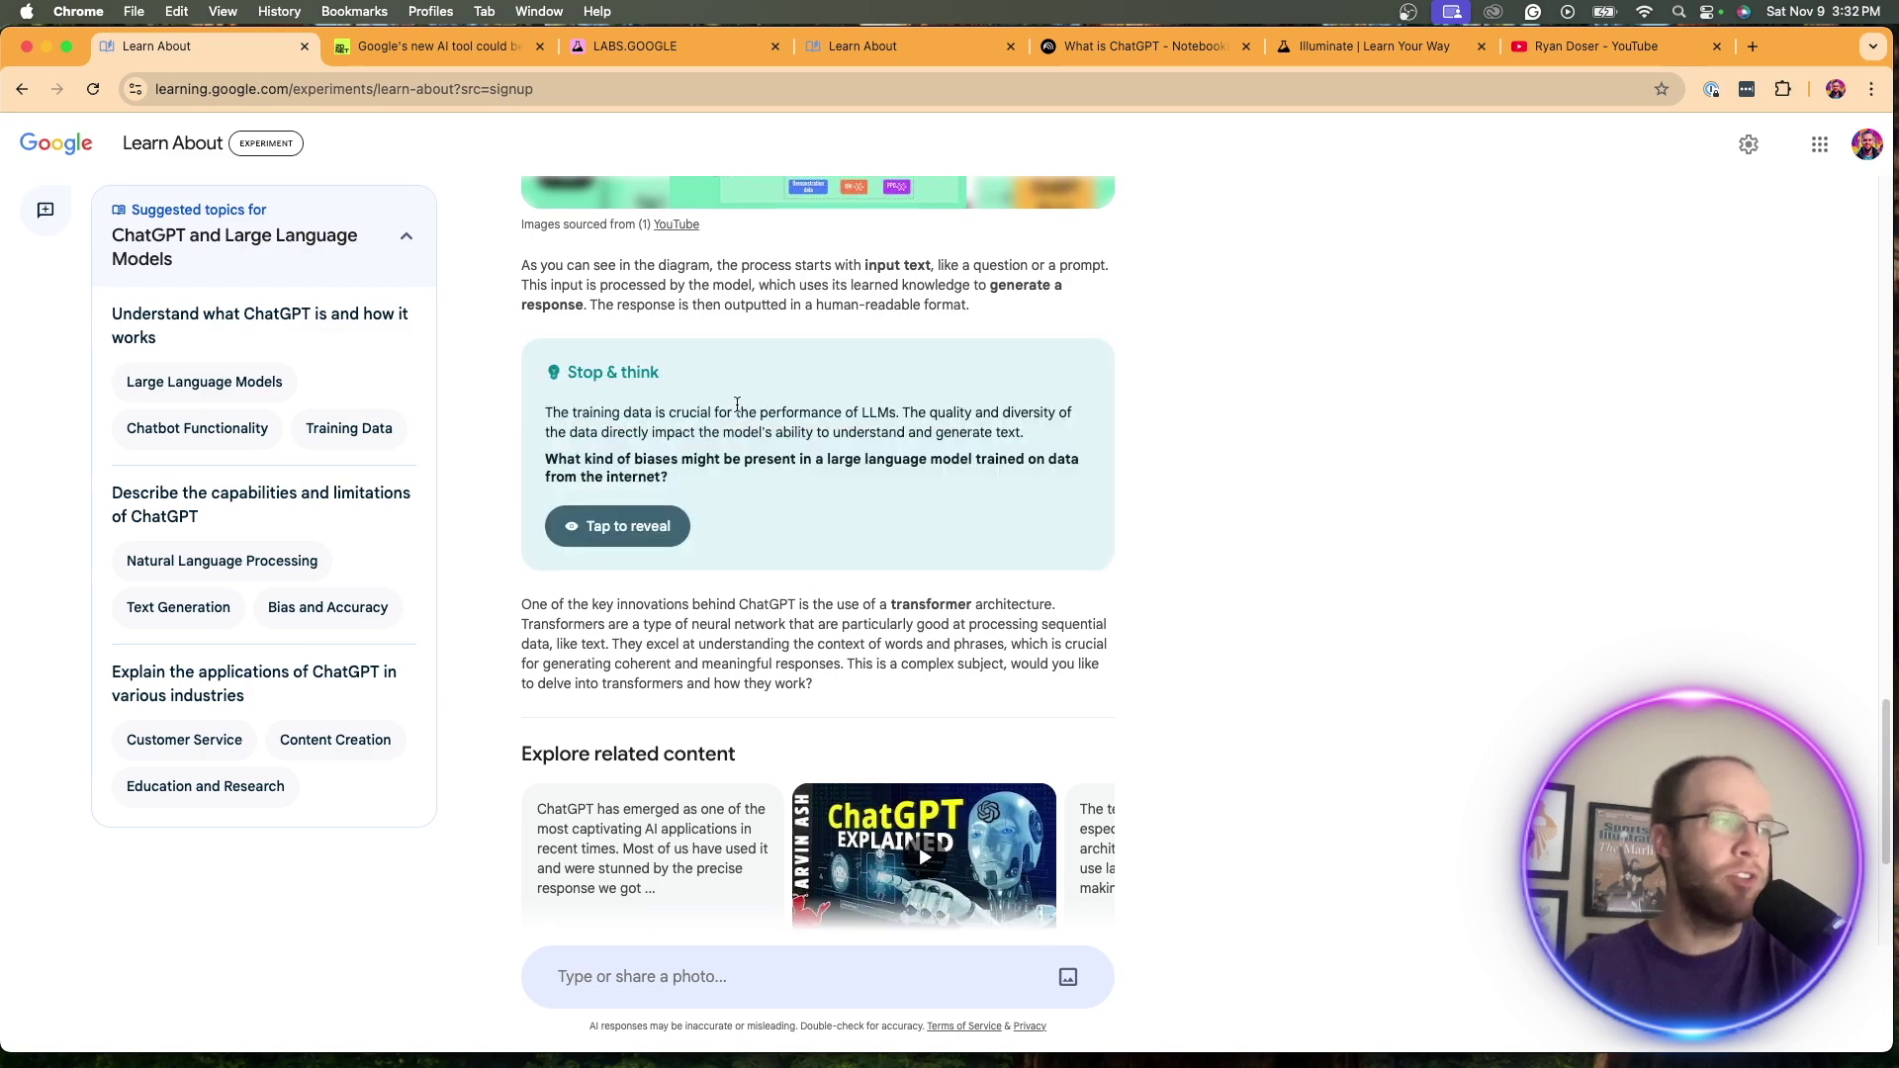
Scroll back to the top of the conversation and return to the Learn About home page.
{"action": "scroll", "coordinate": [774, 406], "scroll_direction": "down", "scroll_amount": 4}
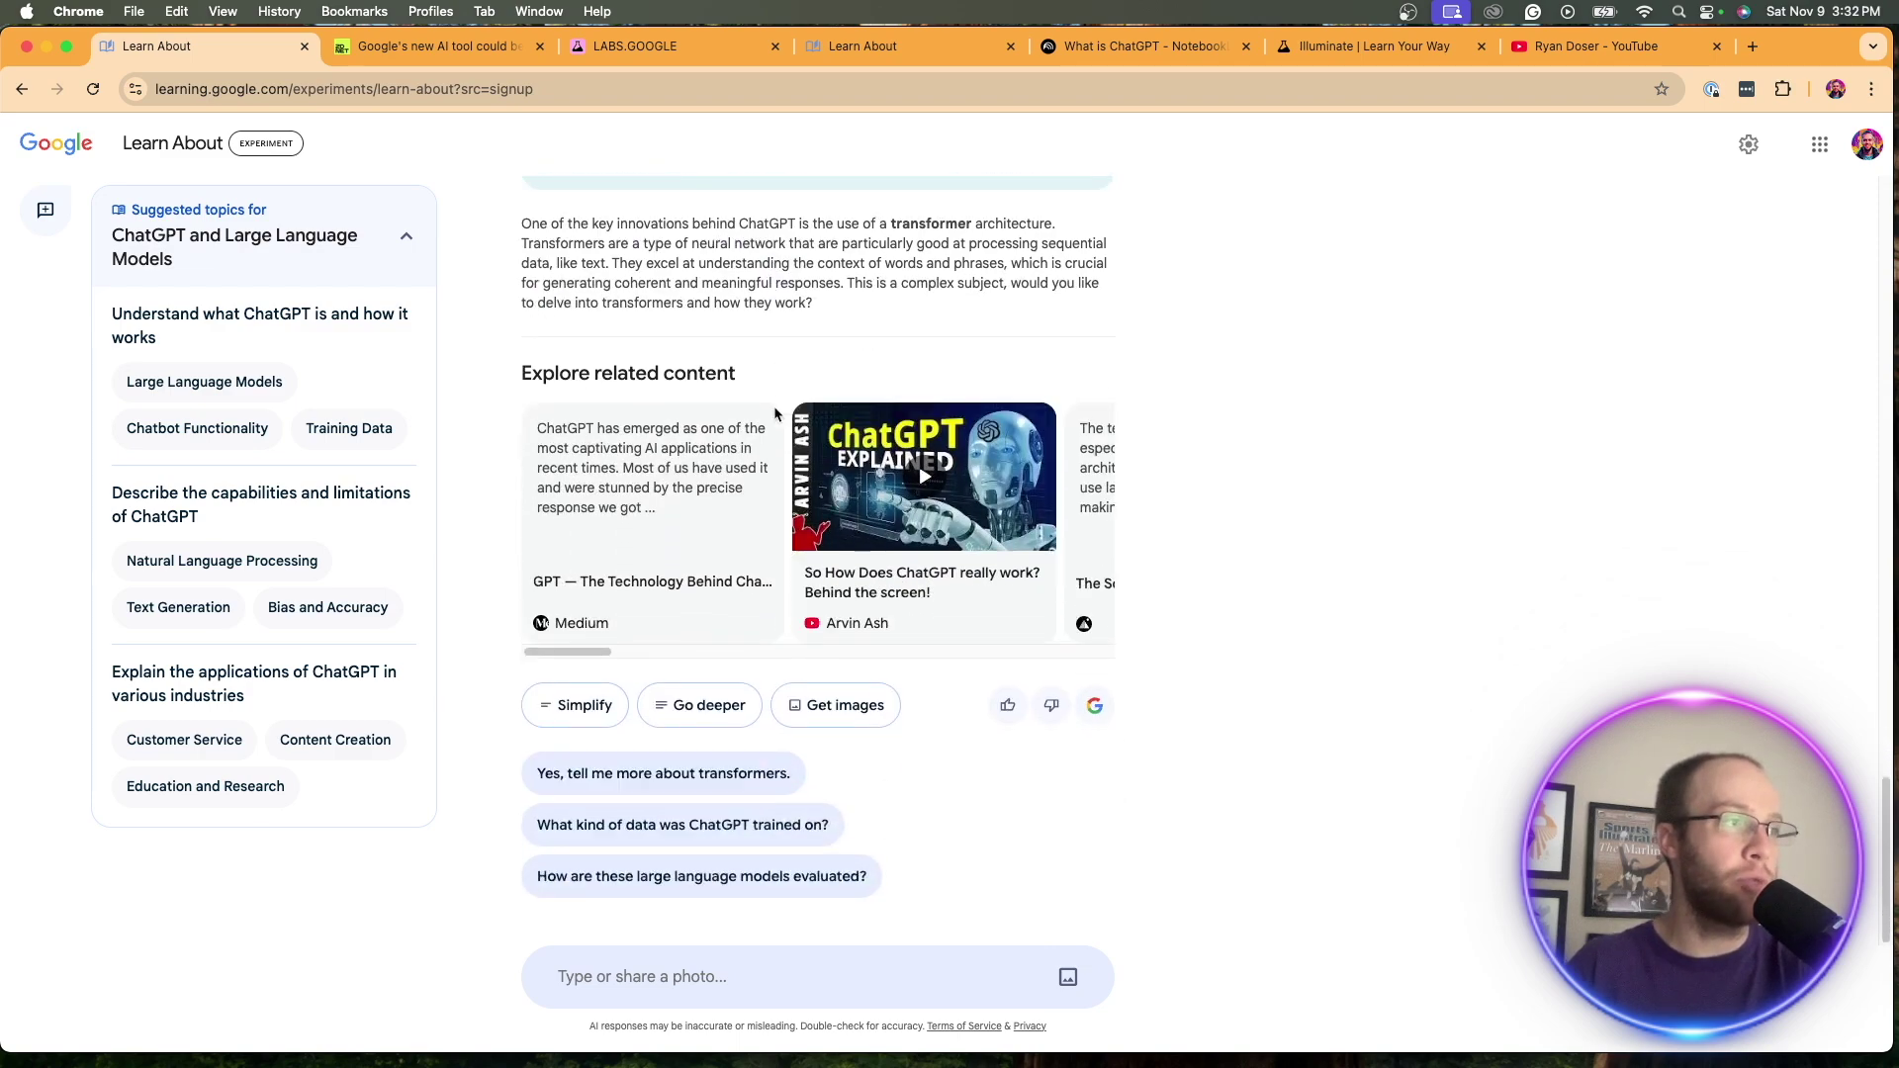
{"action": "scroll", "coordinate": [833, 442], "scroll_direction": "up", "scroll_amount": 7}
{"action": "scroll", "coordinate": [834, 442], "scroll_direction": "up", "scroll_amount": 6}
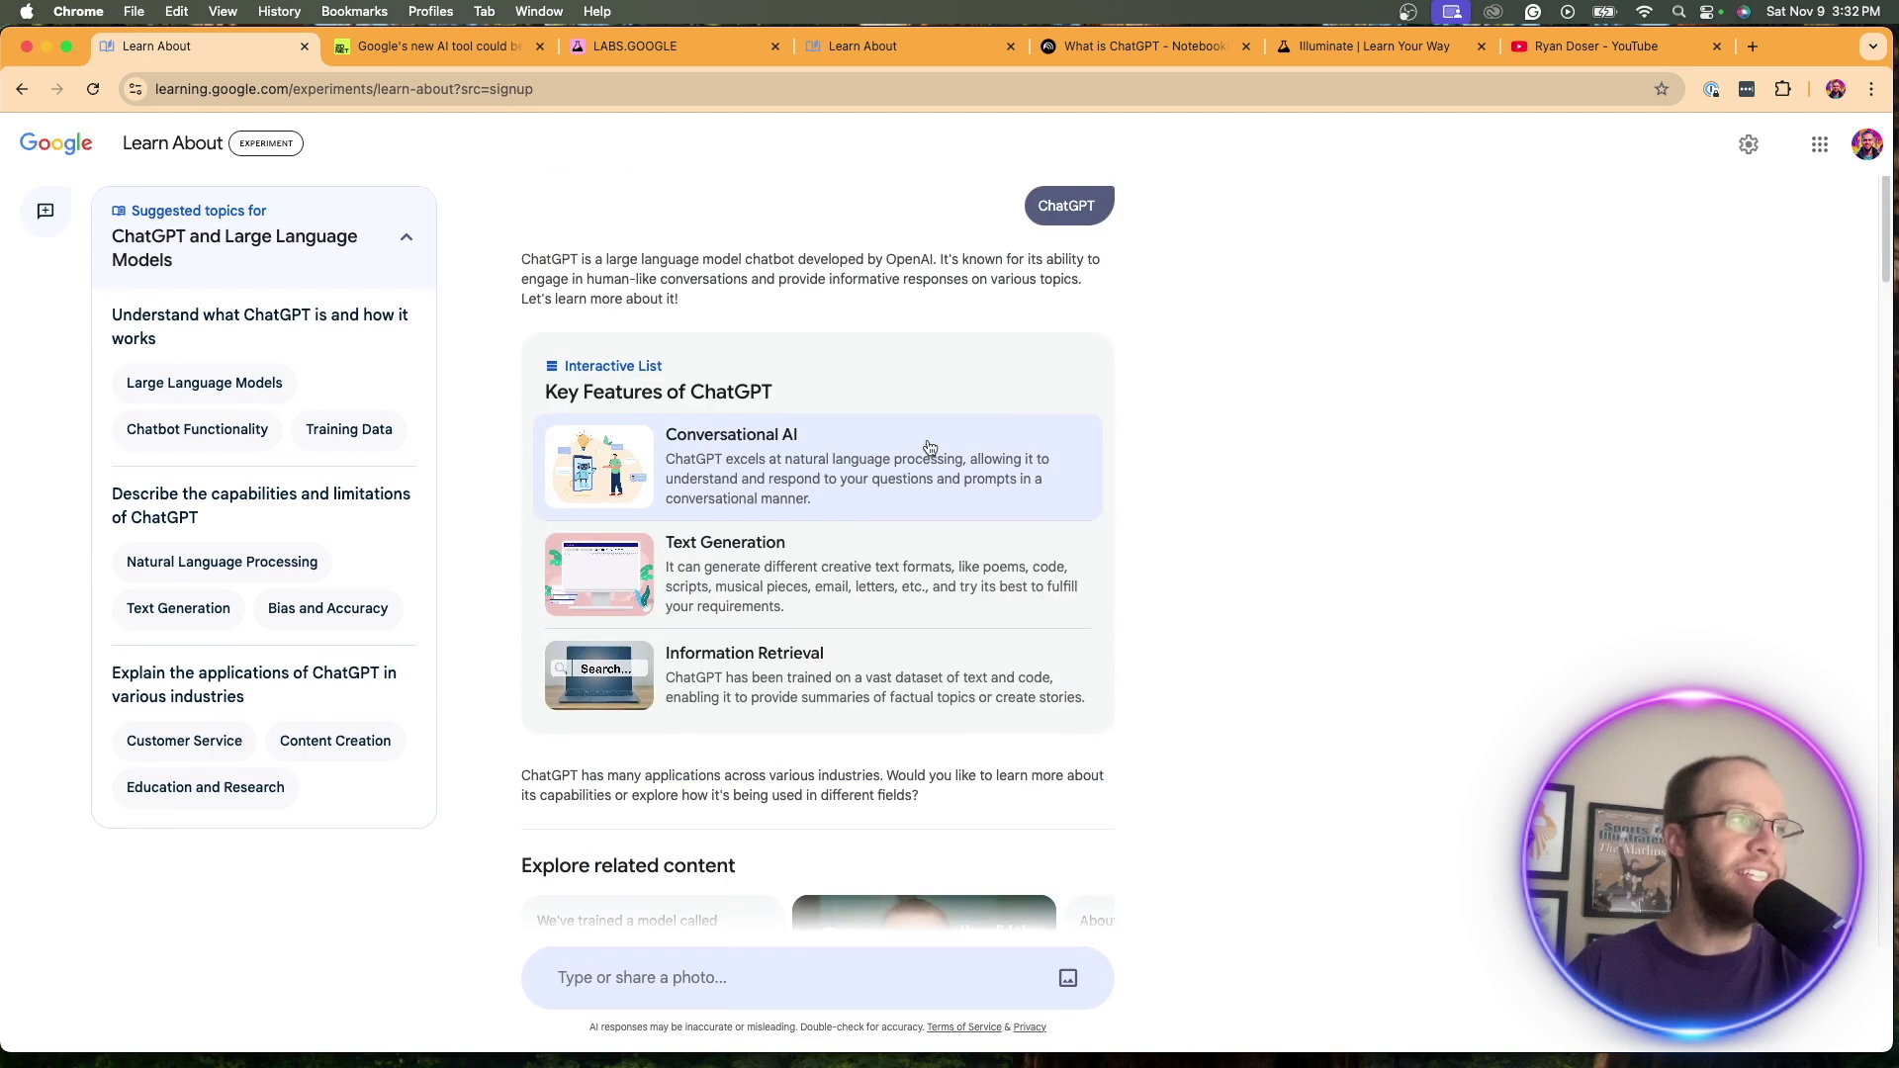
{"action": "left_click", "coordinate": [199, 147]}
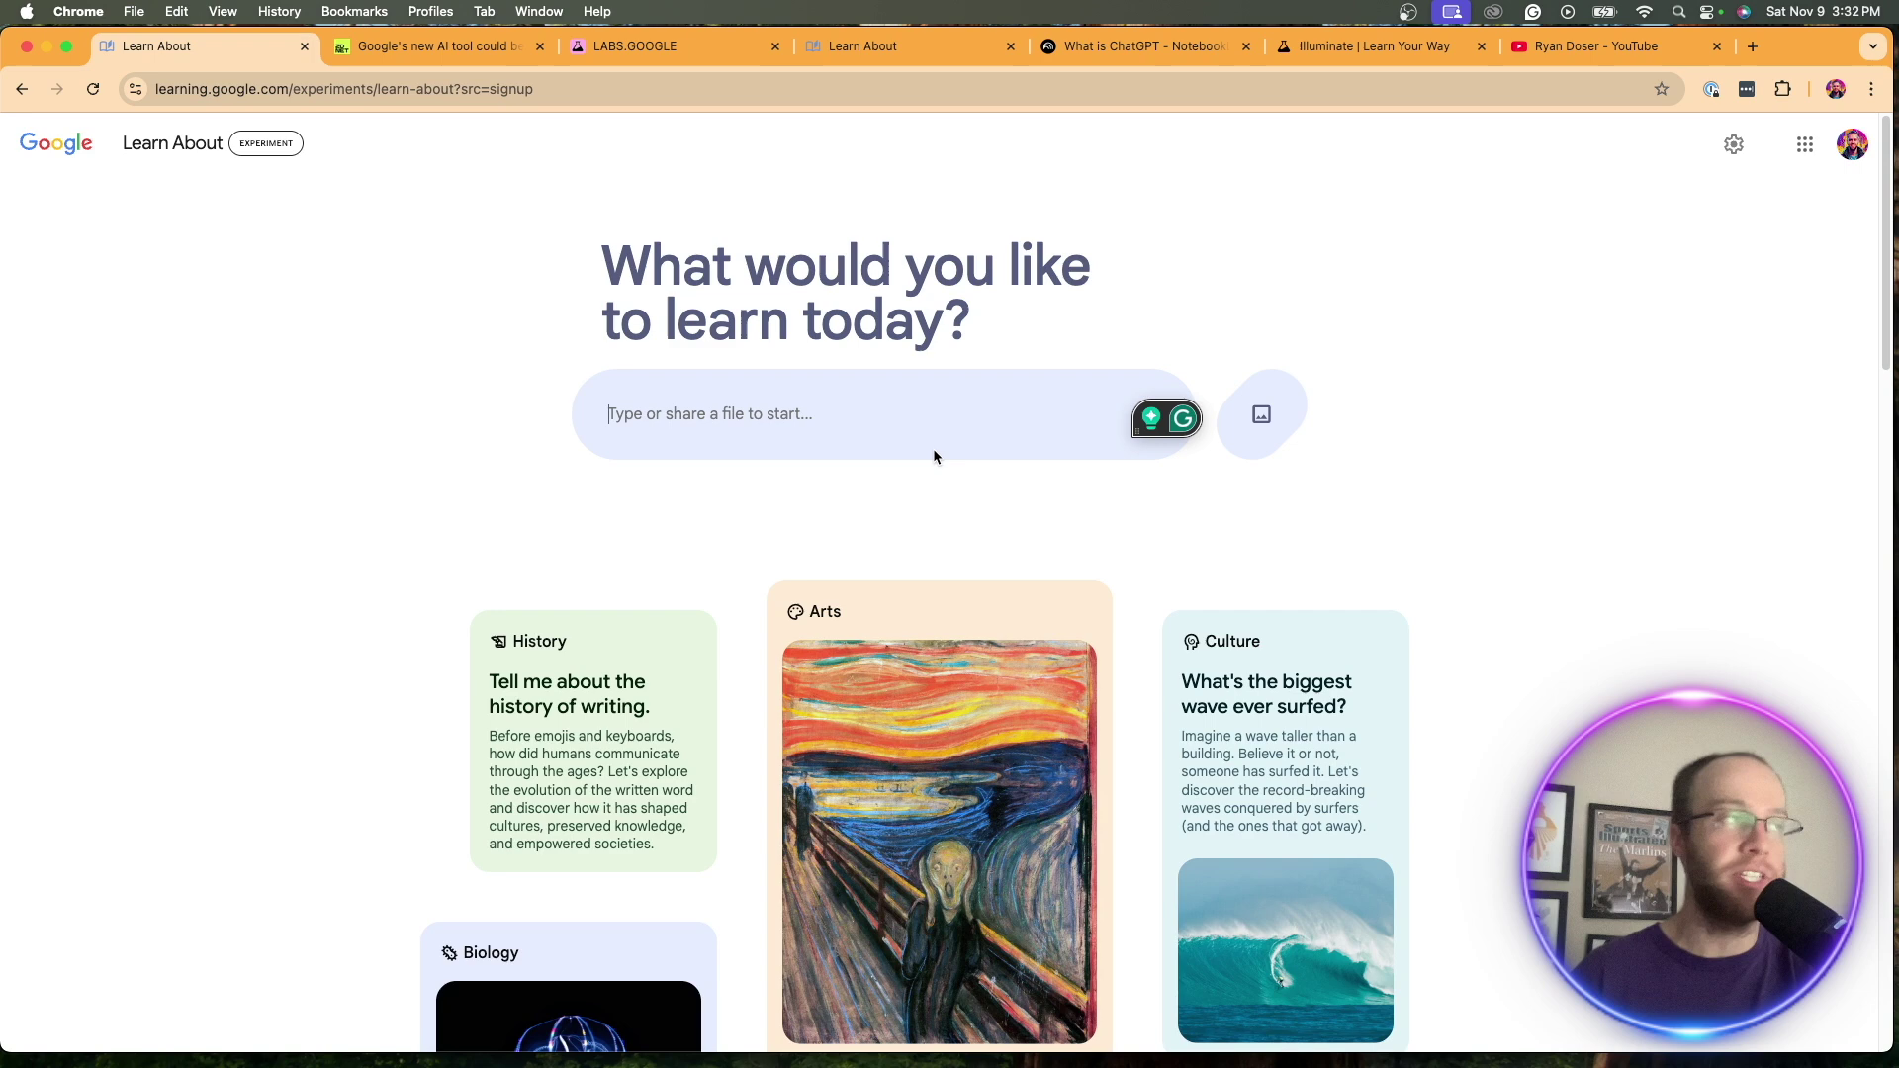
Switch to the 'What is ChatGPT' notebook in NotebookLM and briefly select its title.
{"action": "left_click", "coordinate": [1094, 49]}
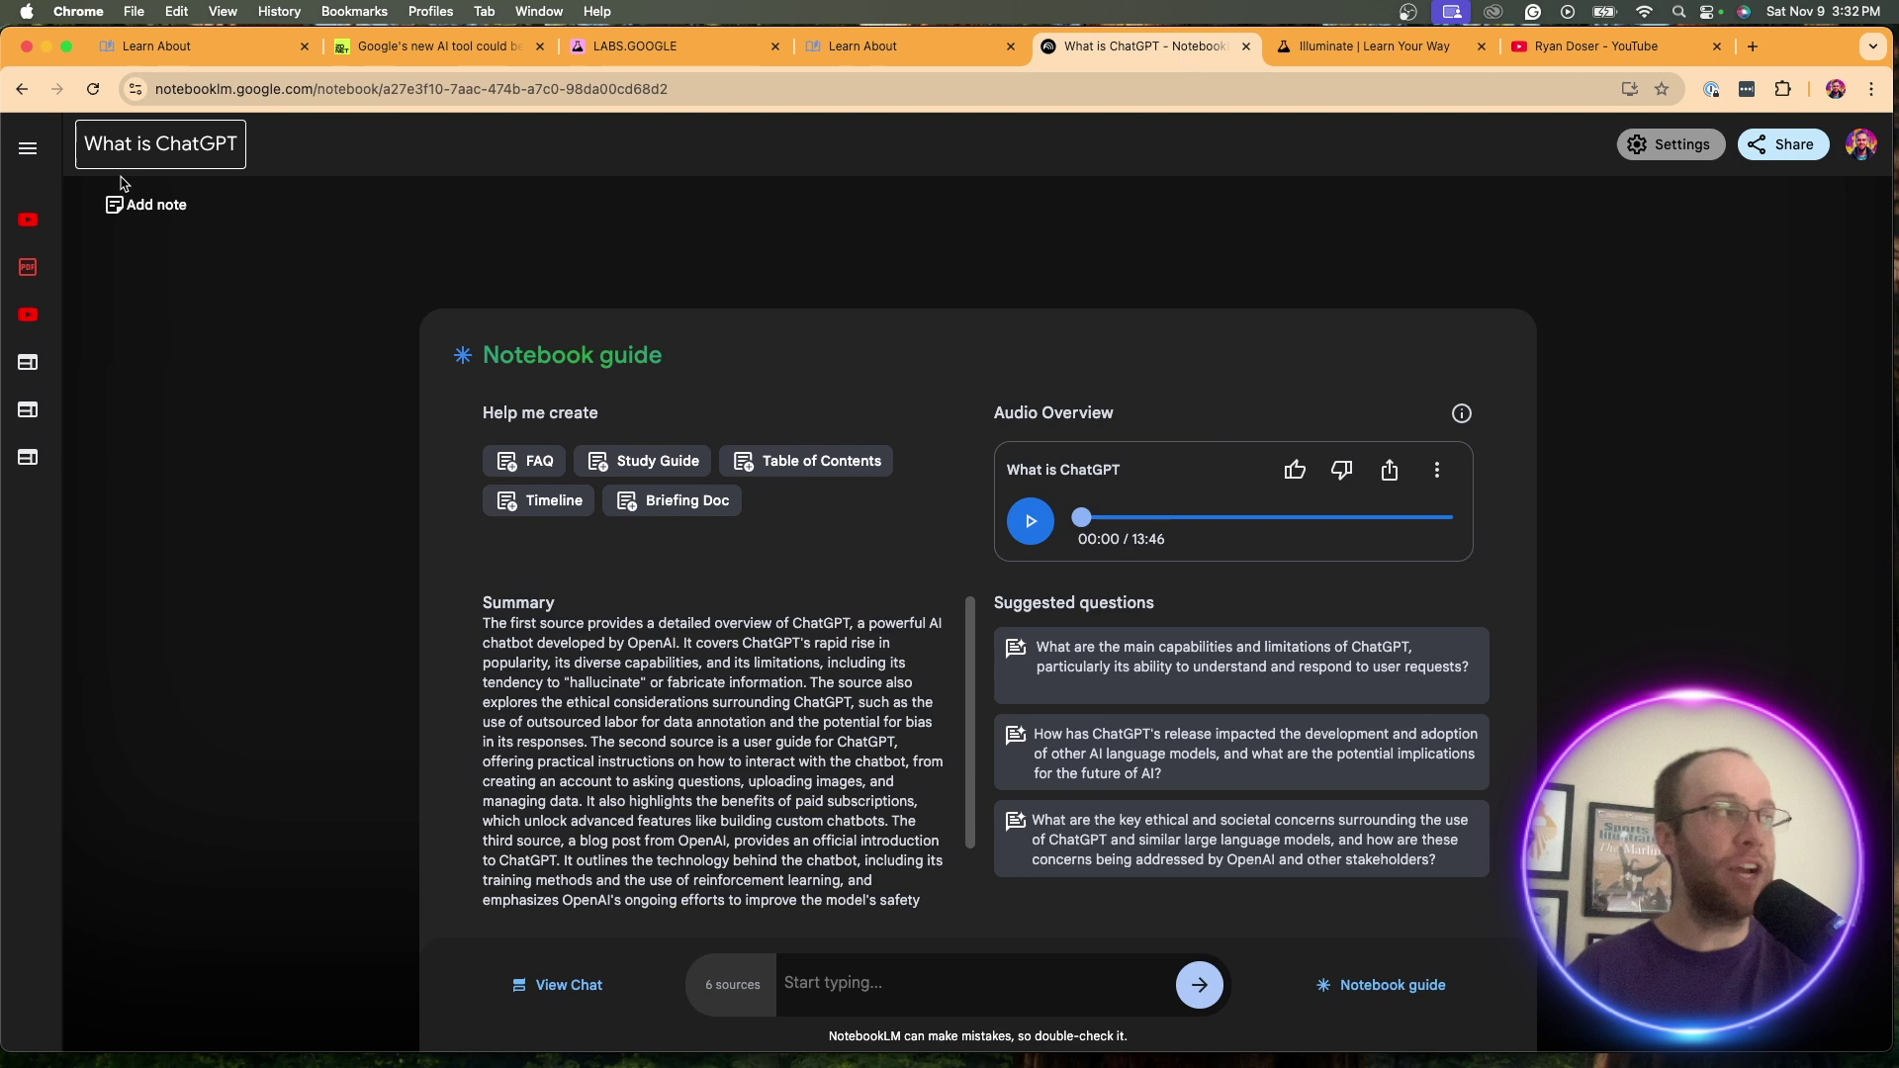
{"action": "triple_click", "coordinate": [145, 145]}
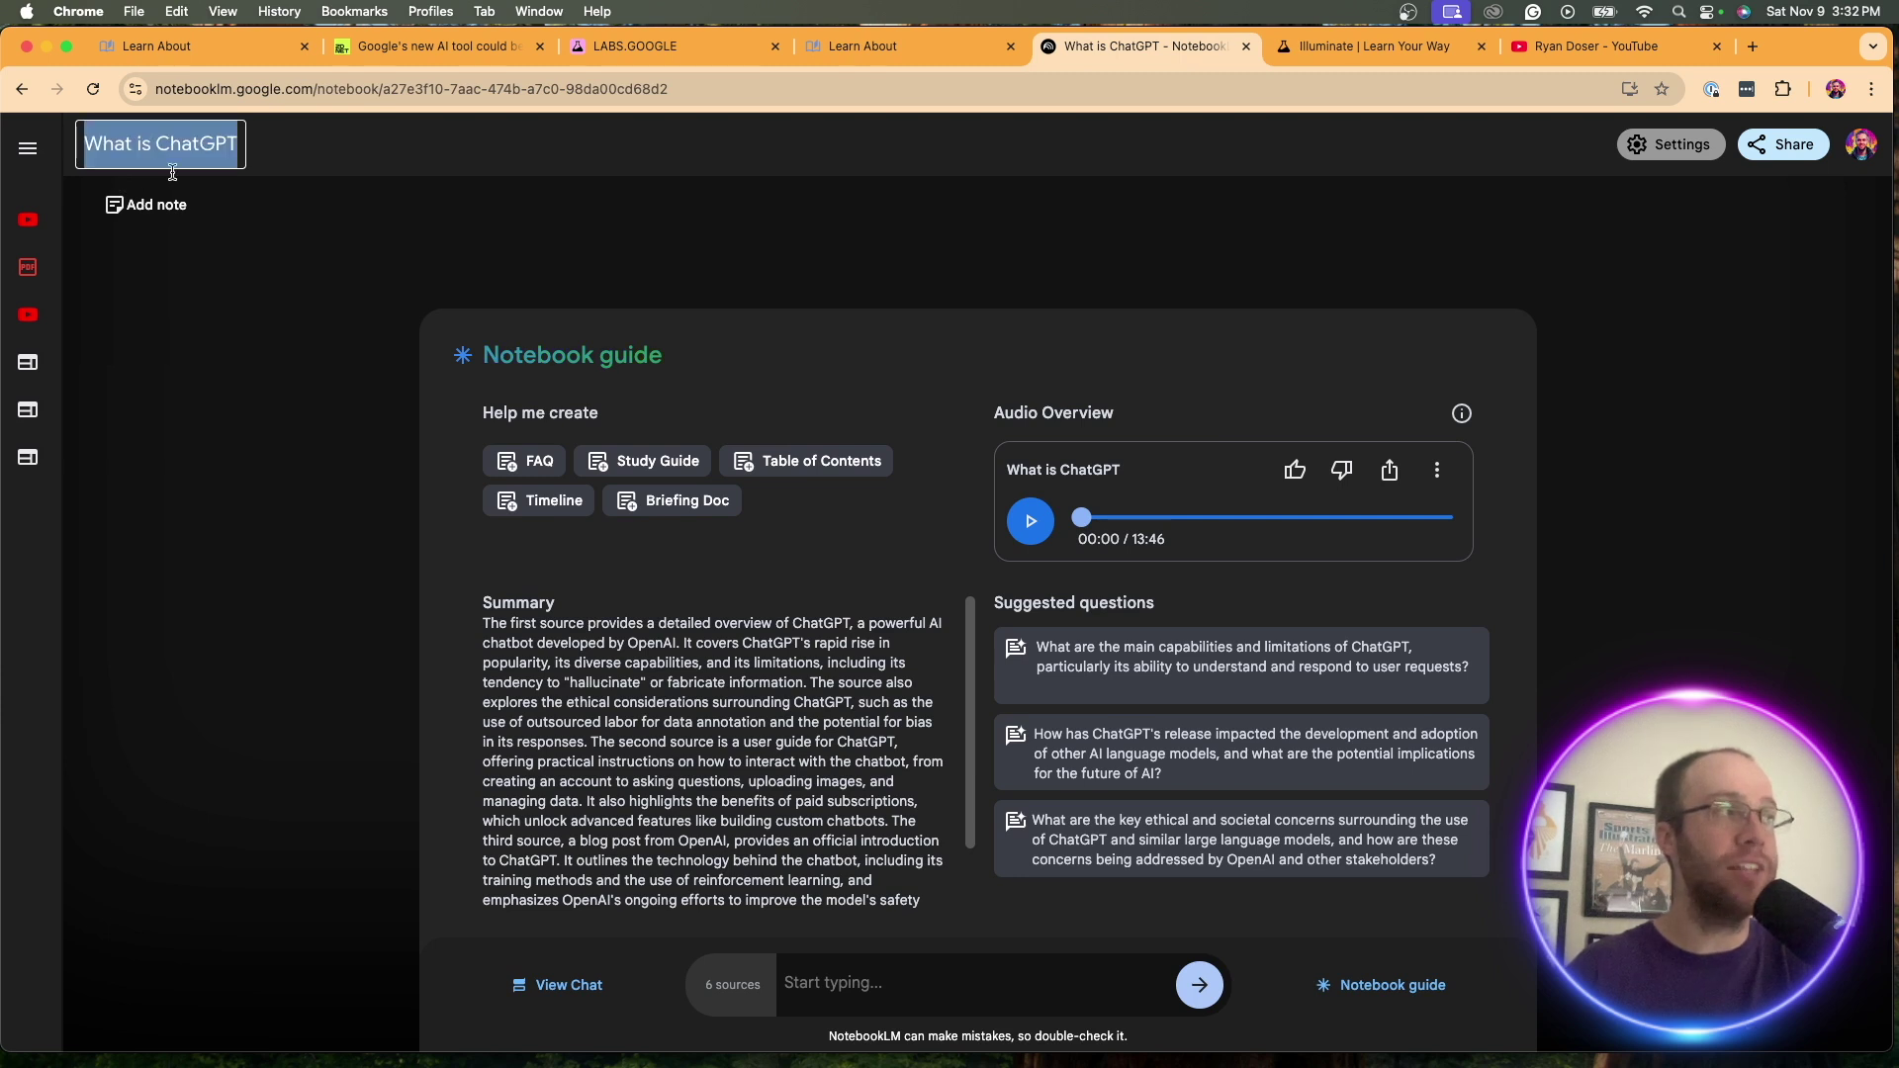
{"action": "left_click", "coordinate": [305, 423]}
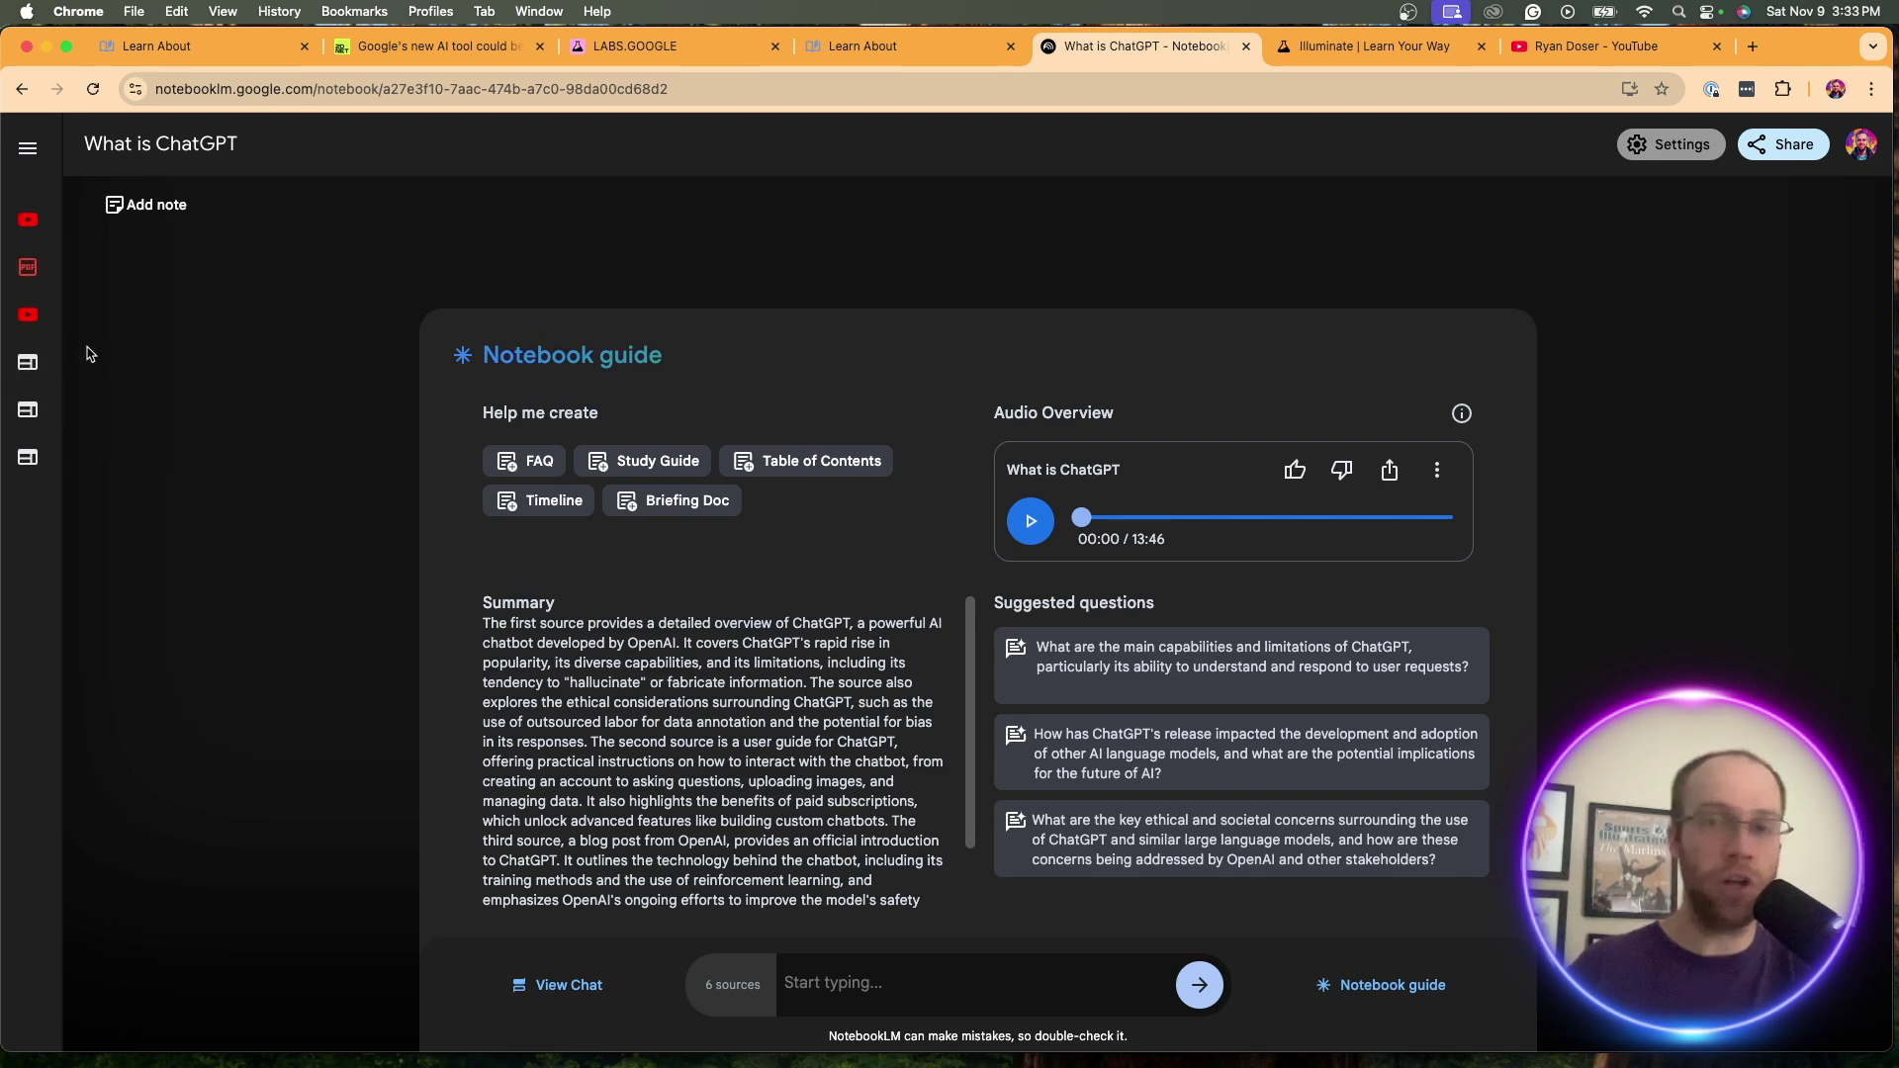
{"action": "left_click", "coordinate": [557, 465]}
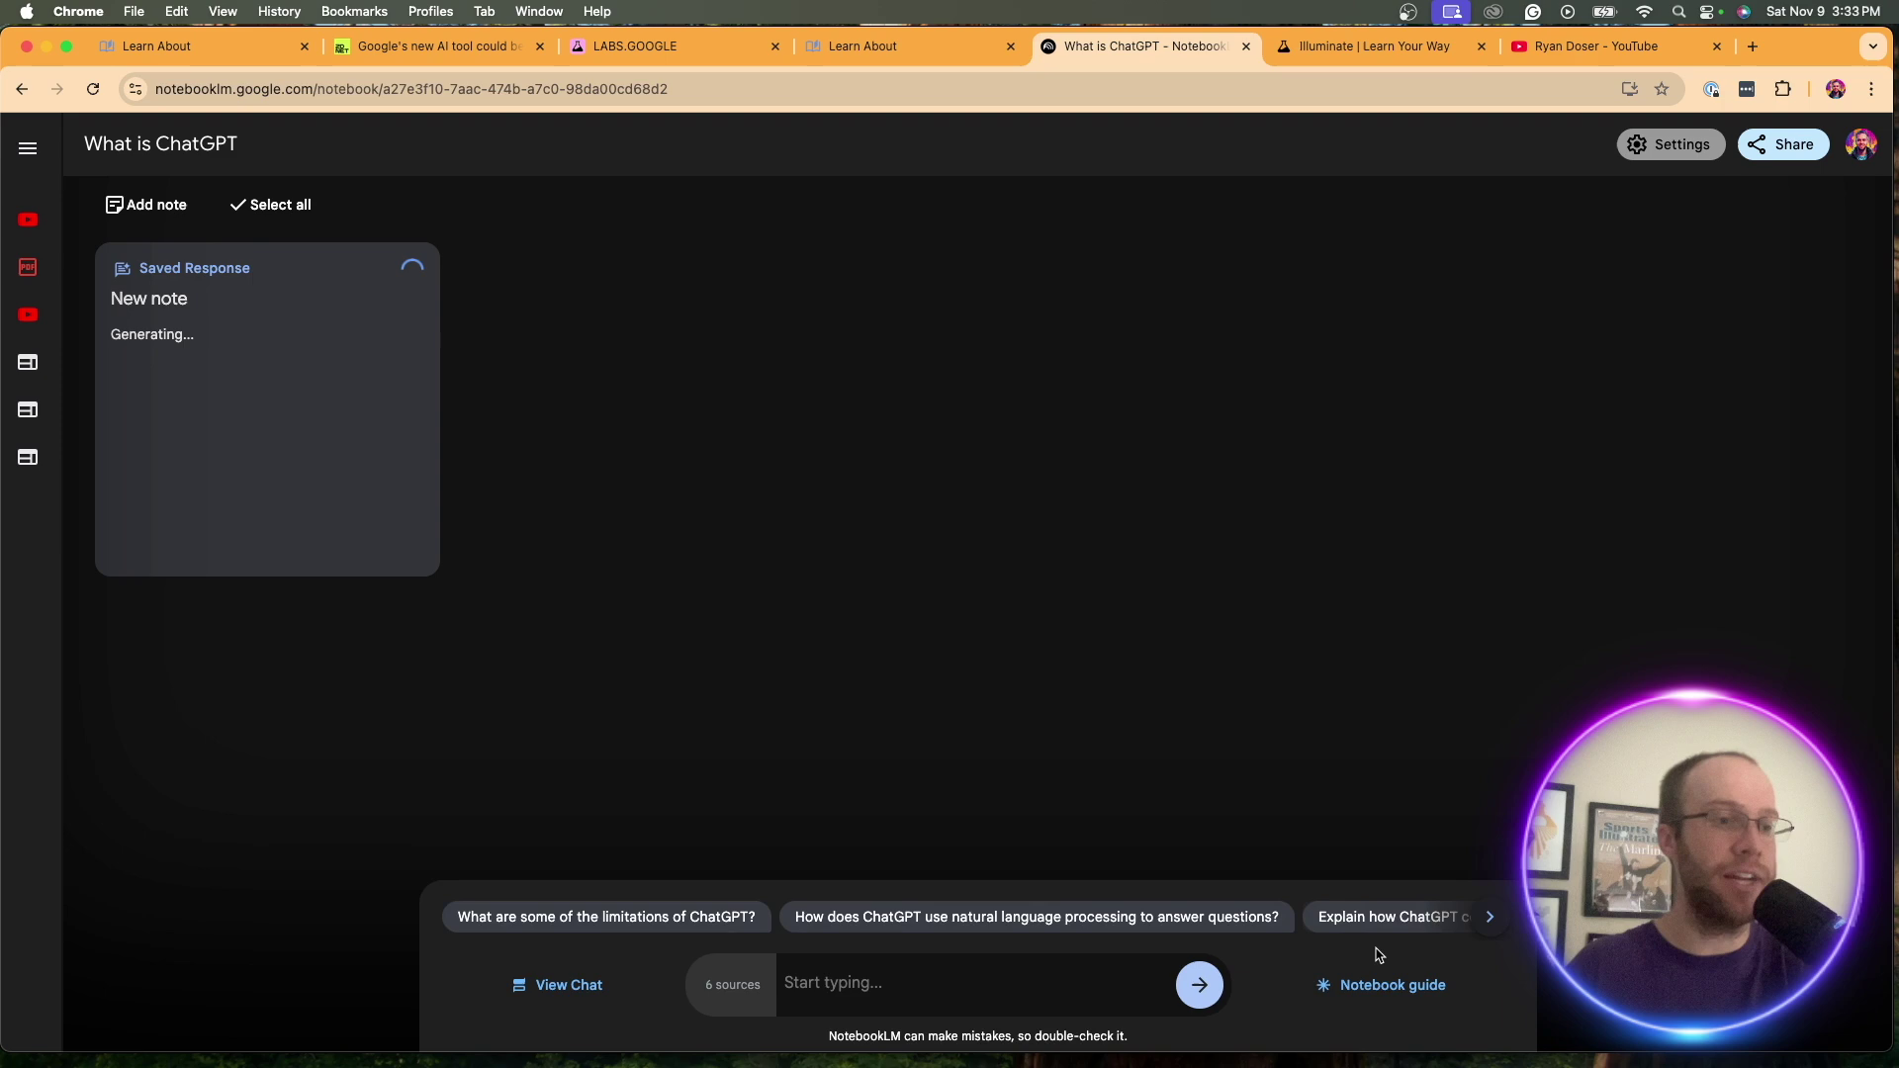
{"action": "left_click", "coordinate": [1385, 984]}
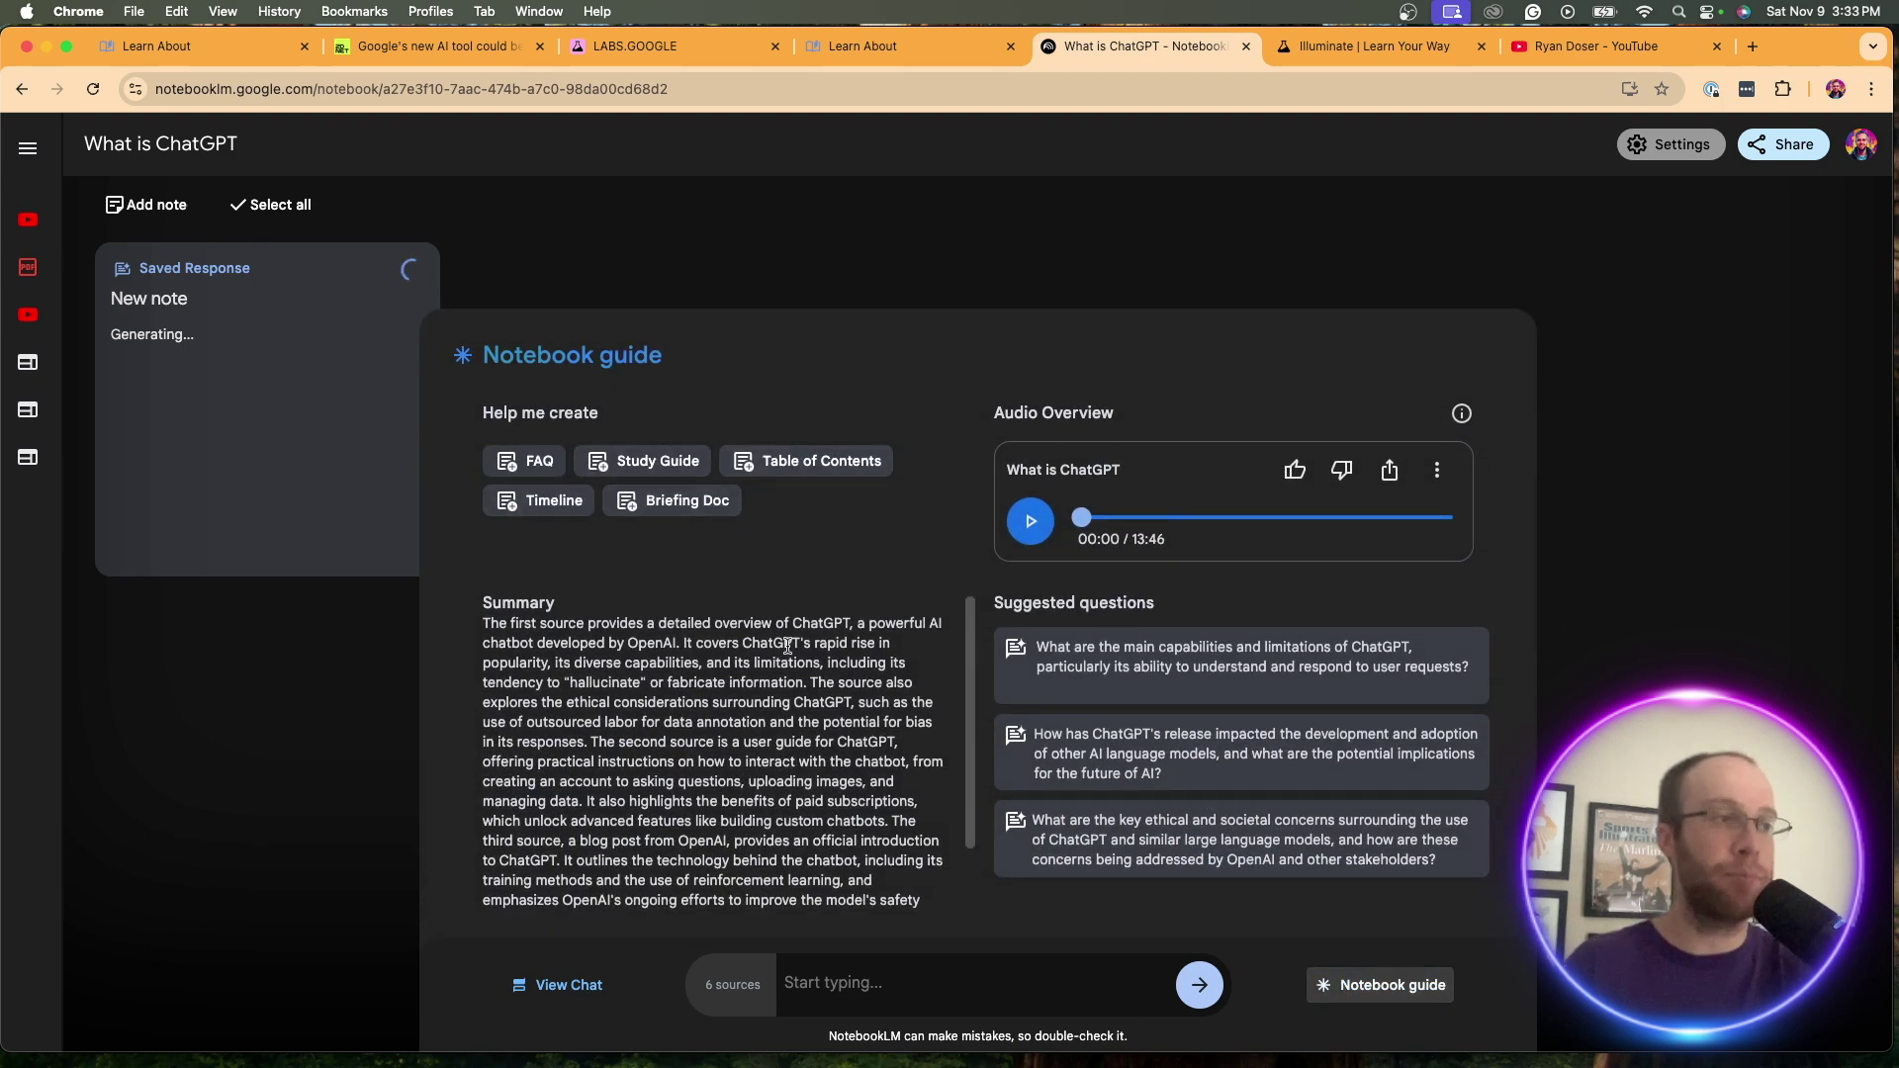
{"action": "scroll", "coordinate": [788, 645], "scroll_direction": "down", "scroll_amount": 2}
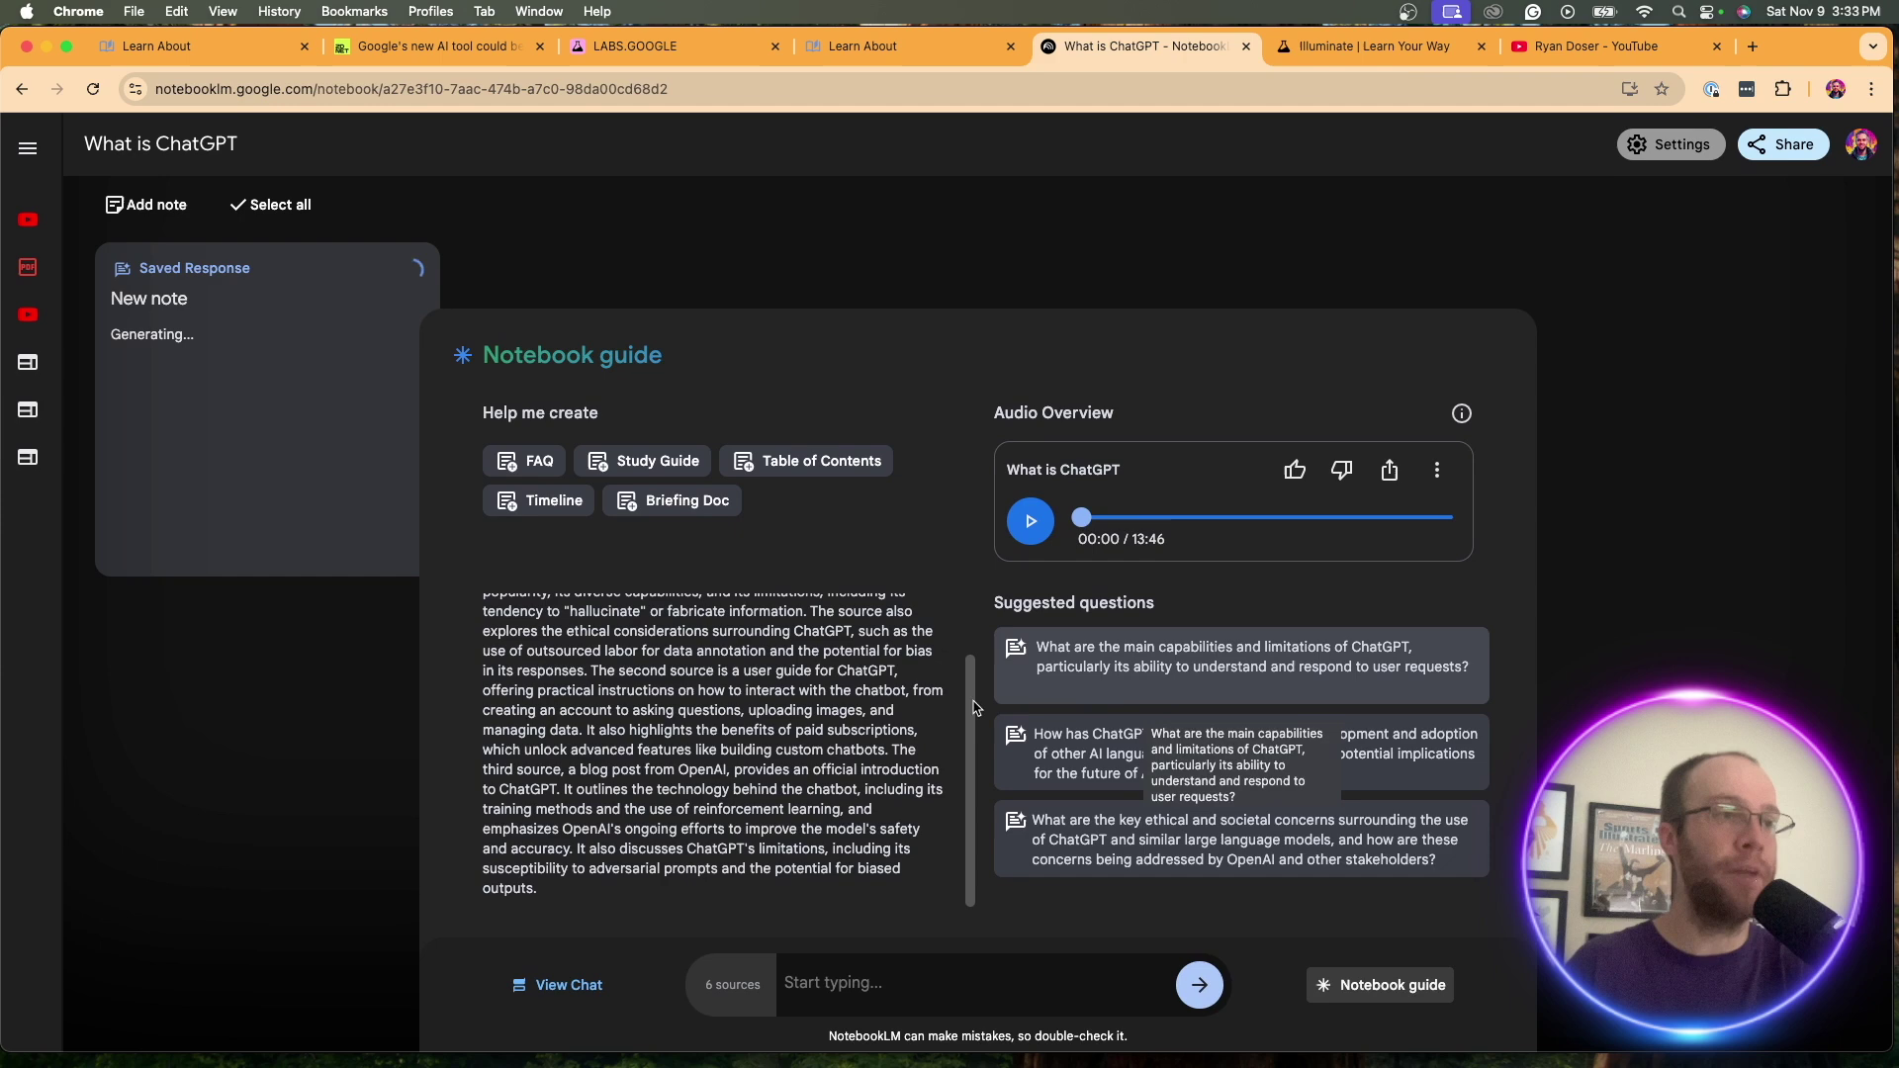
{"action": "scroll", "coordinate": [974, 708], "scroll_direction": "up", "scroll_amount": 2}
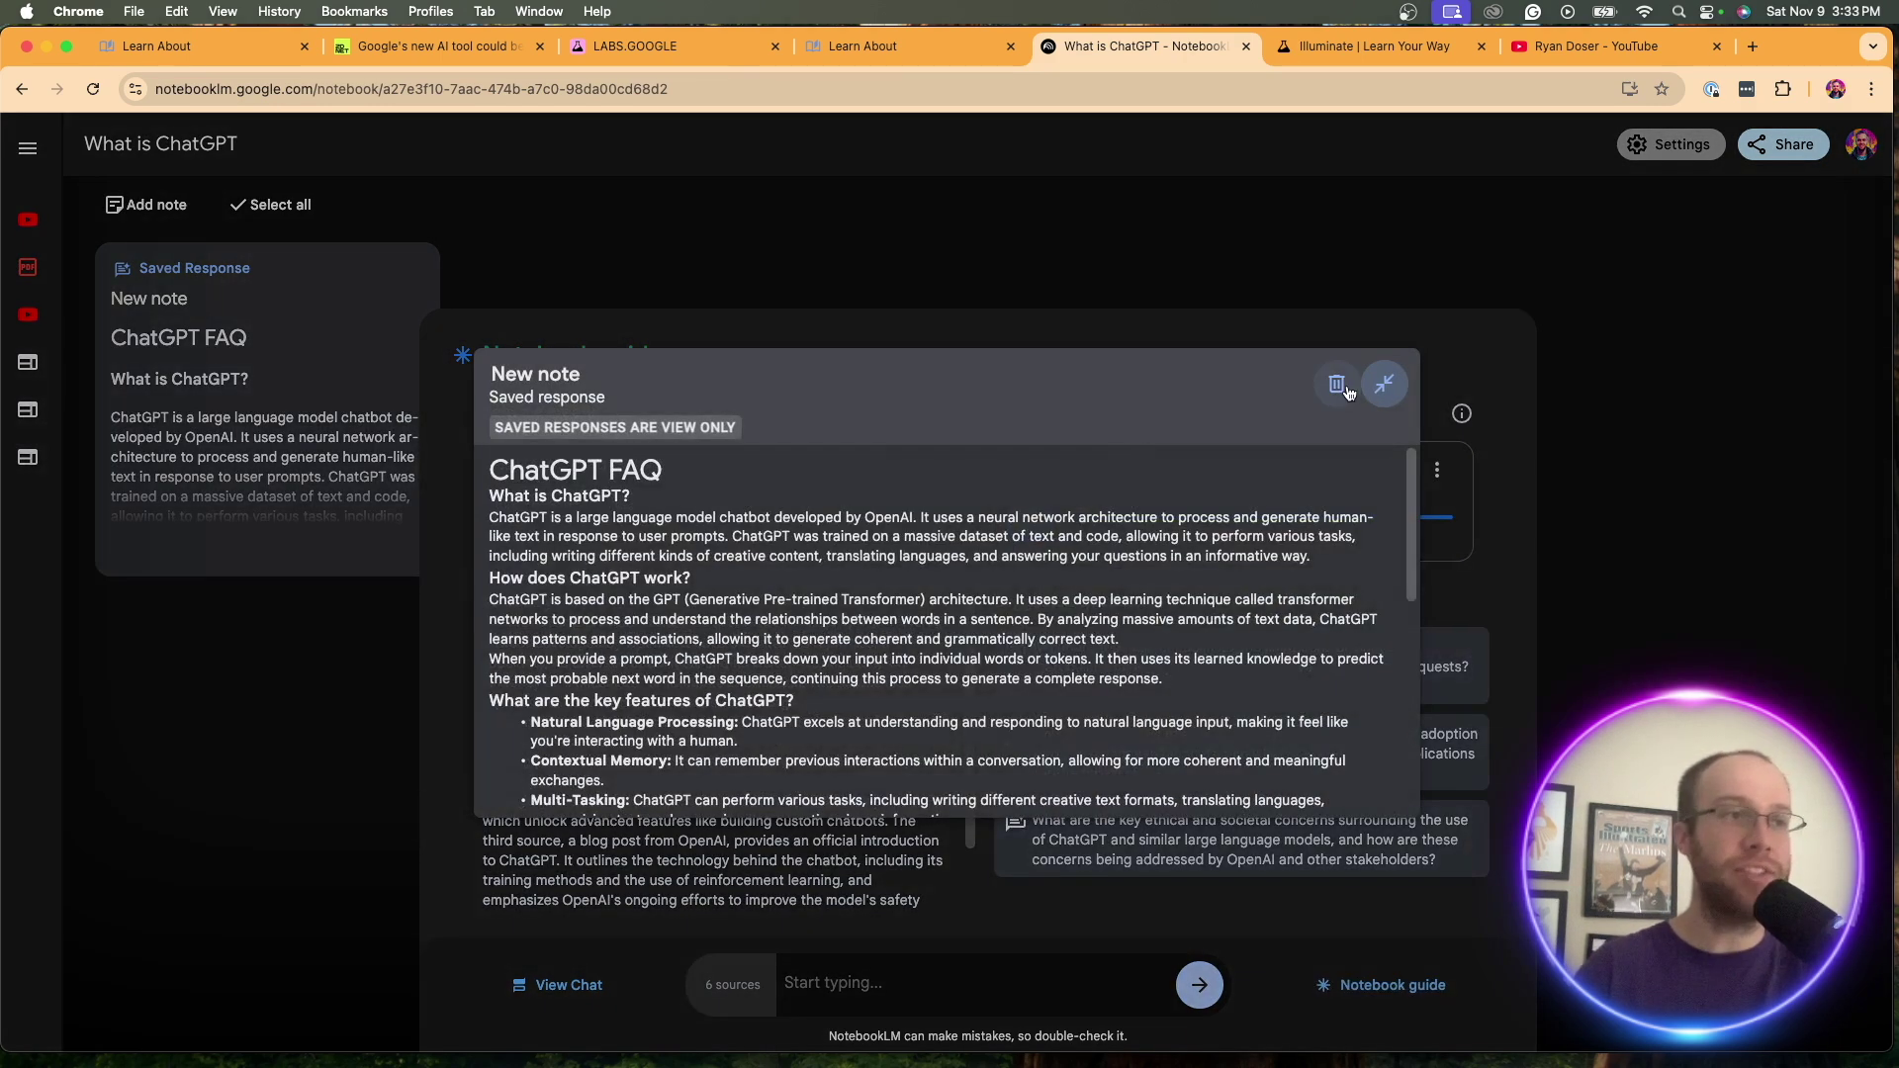
{"action": "left_click", "coordinate": [1338, 383]}
Delete the FAQ note, play the audio overview to 00:06, then return to Learn About.
{"action": "left_click", "coordinate": [1026, 611]}
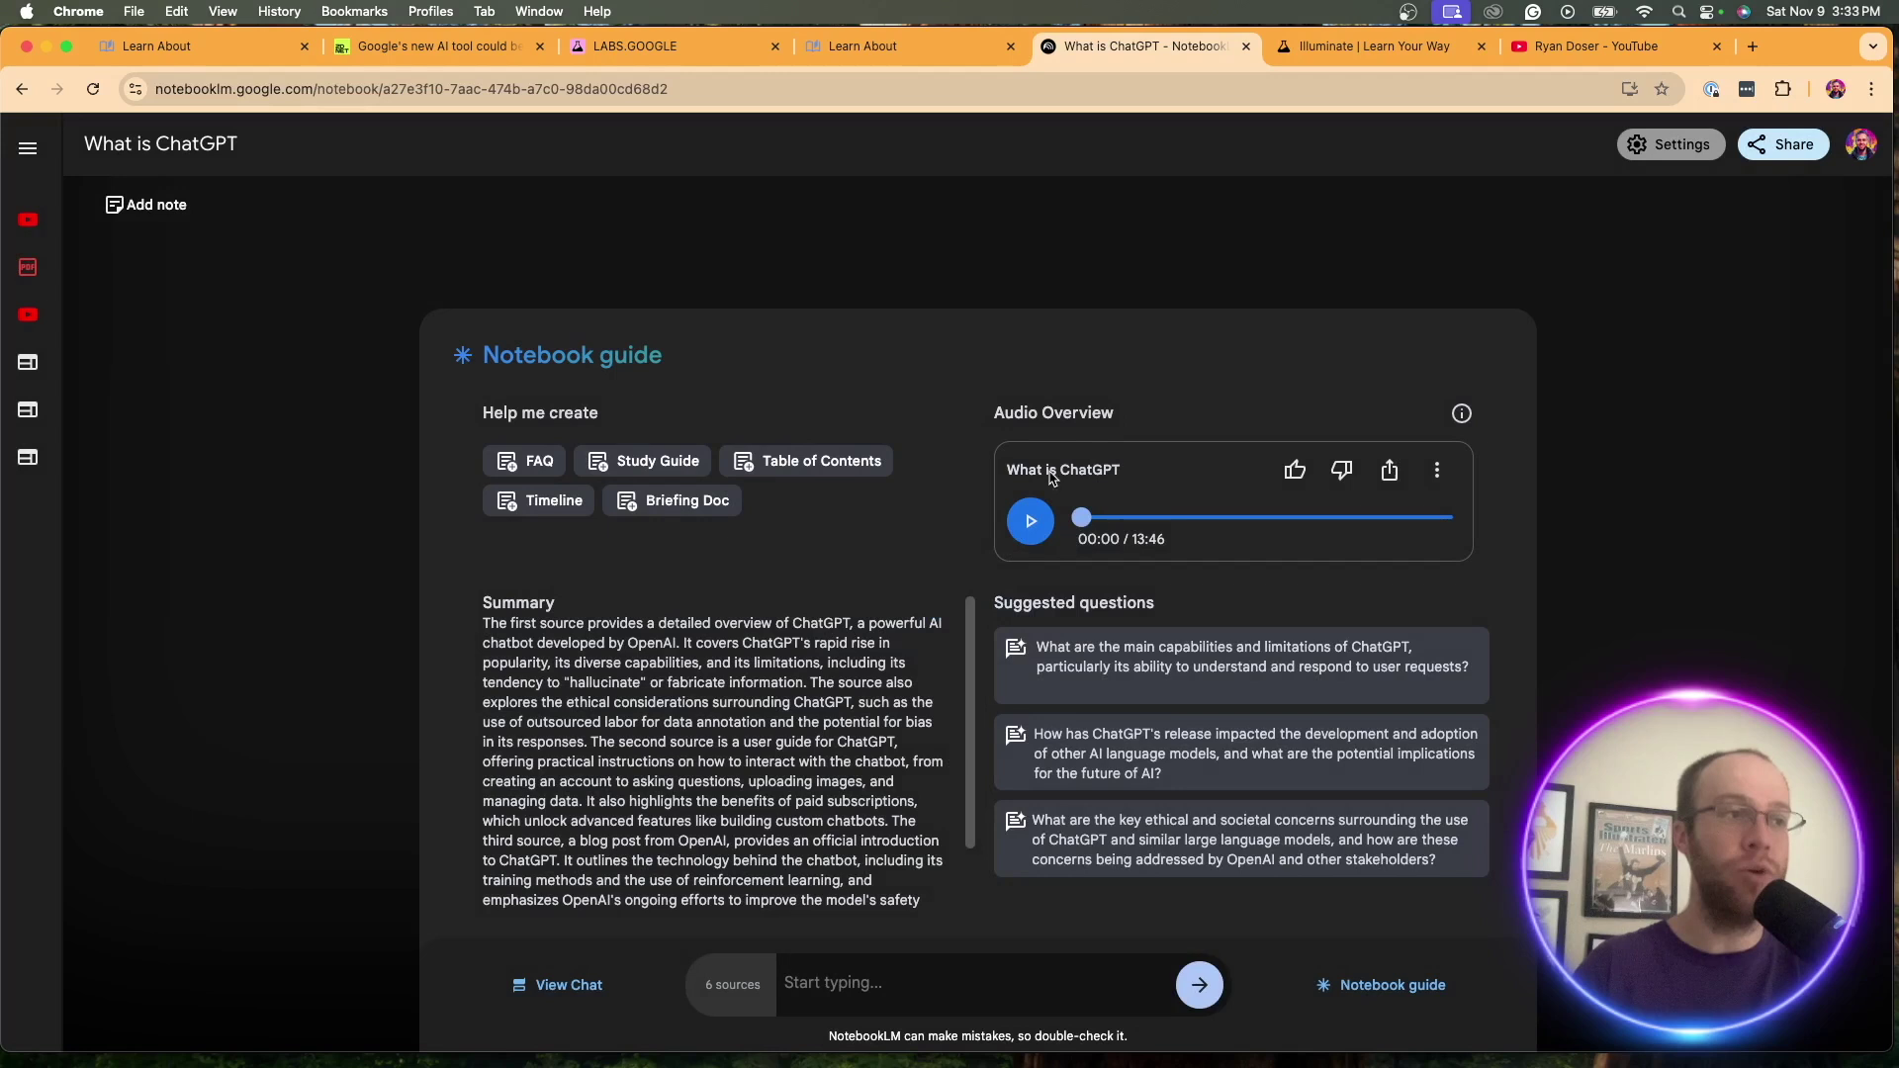
{"action": "left_click", "coordinate": [1039, 529]}
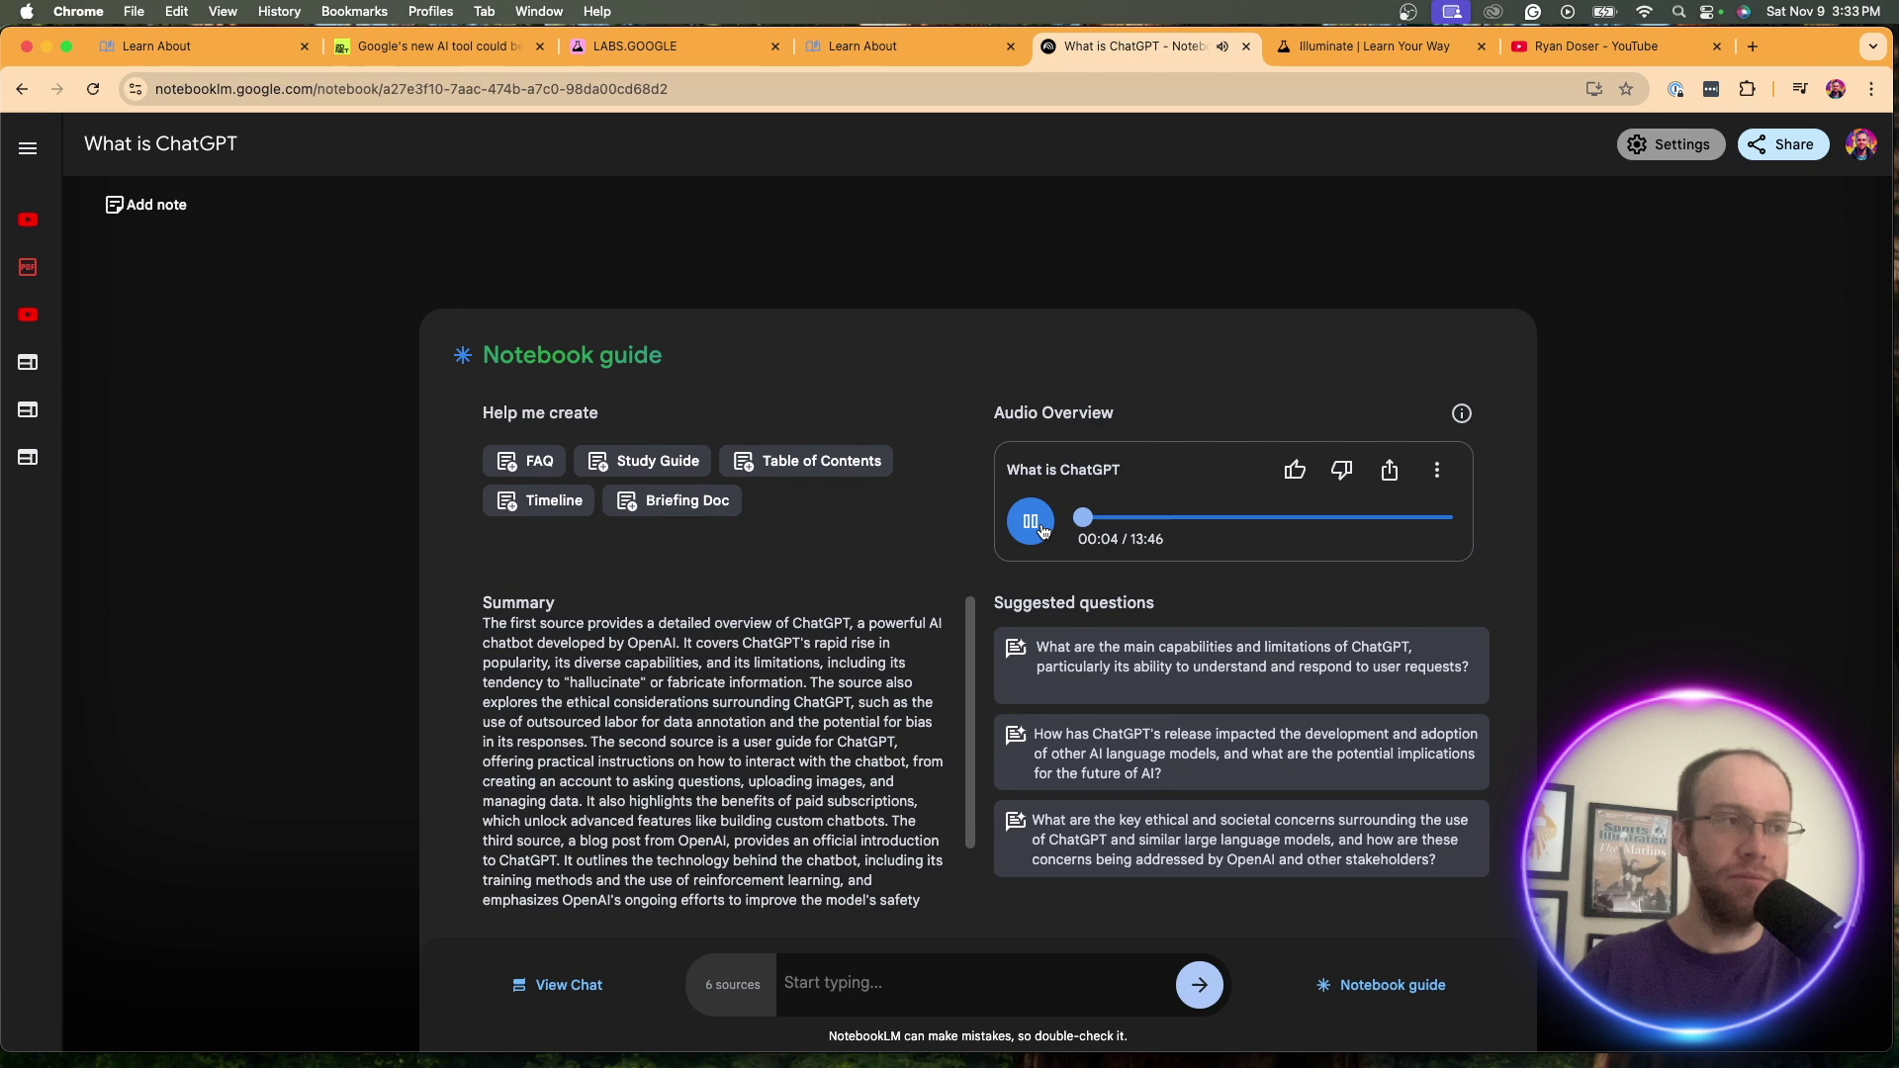
{"action": "left_click", "coordinate": [1044, 531]}
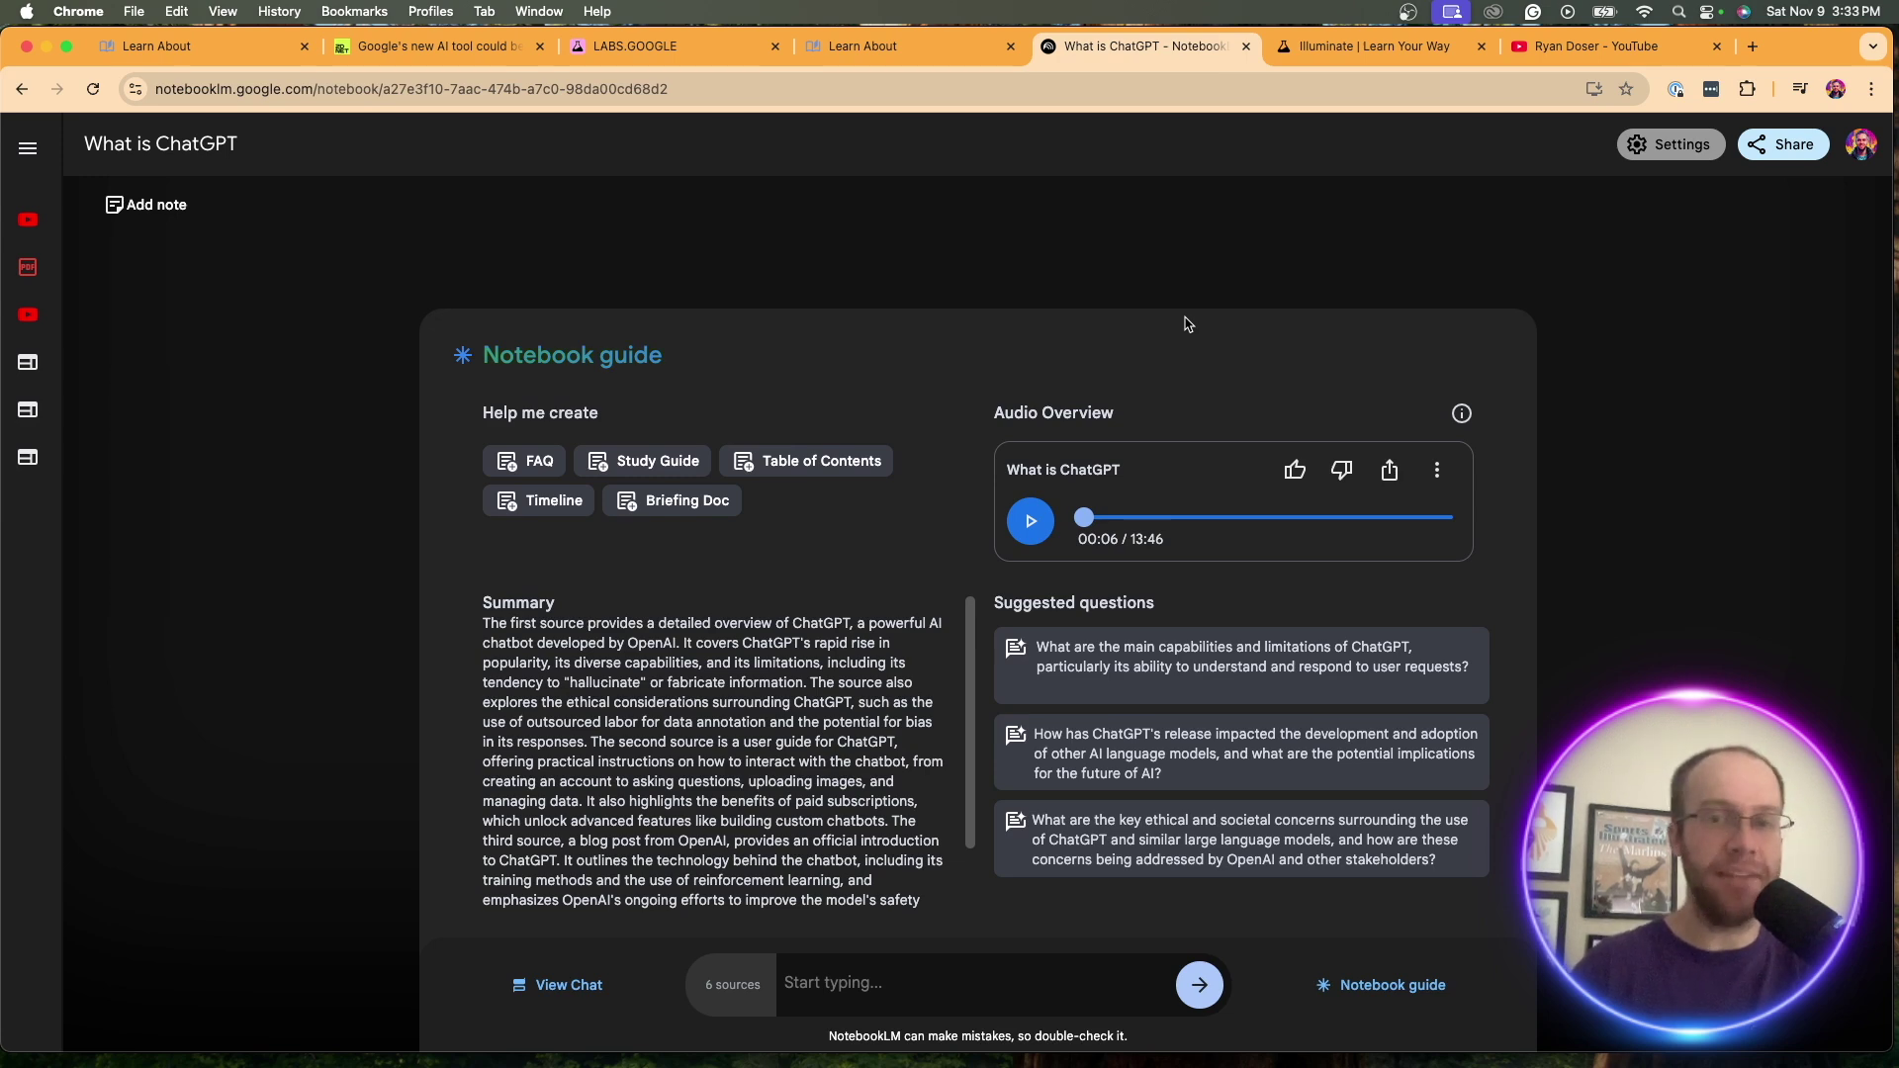
{"action": "left_click", "coordinate": [893, 48]}
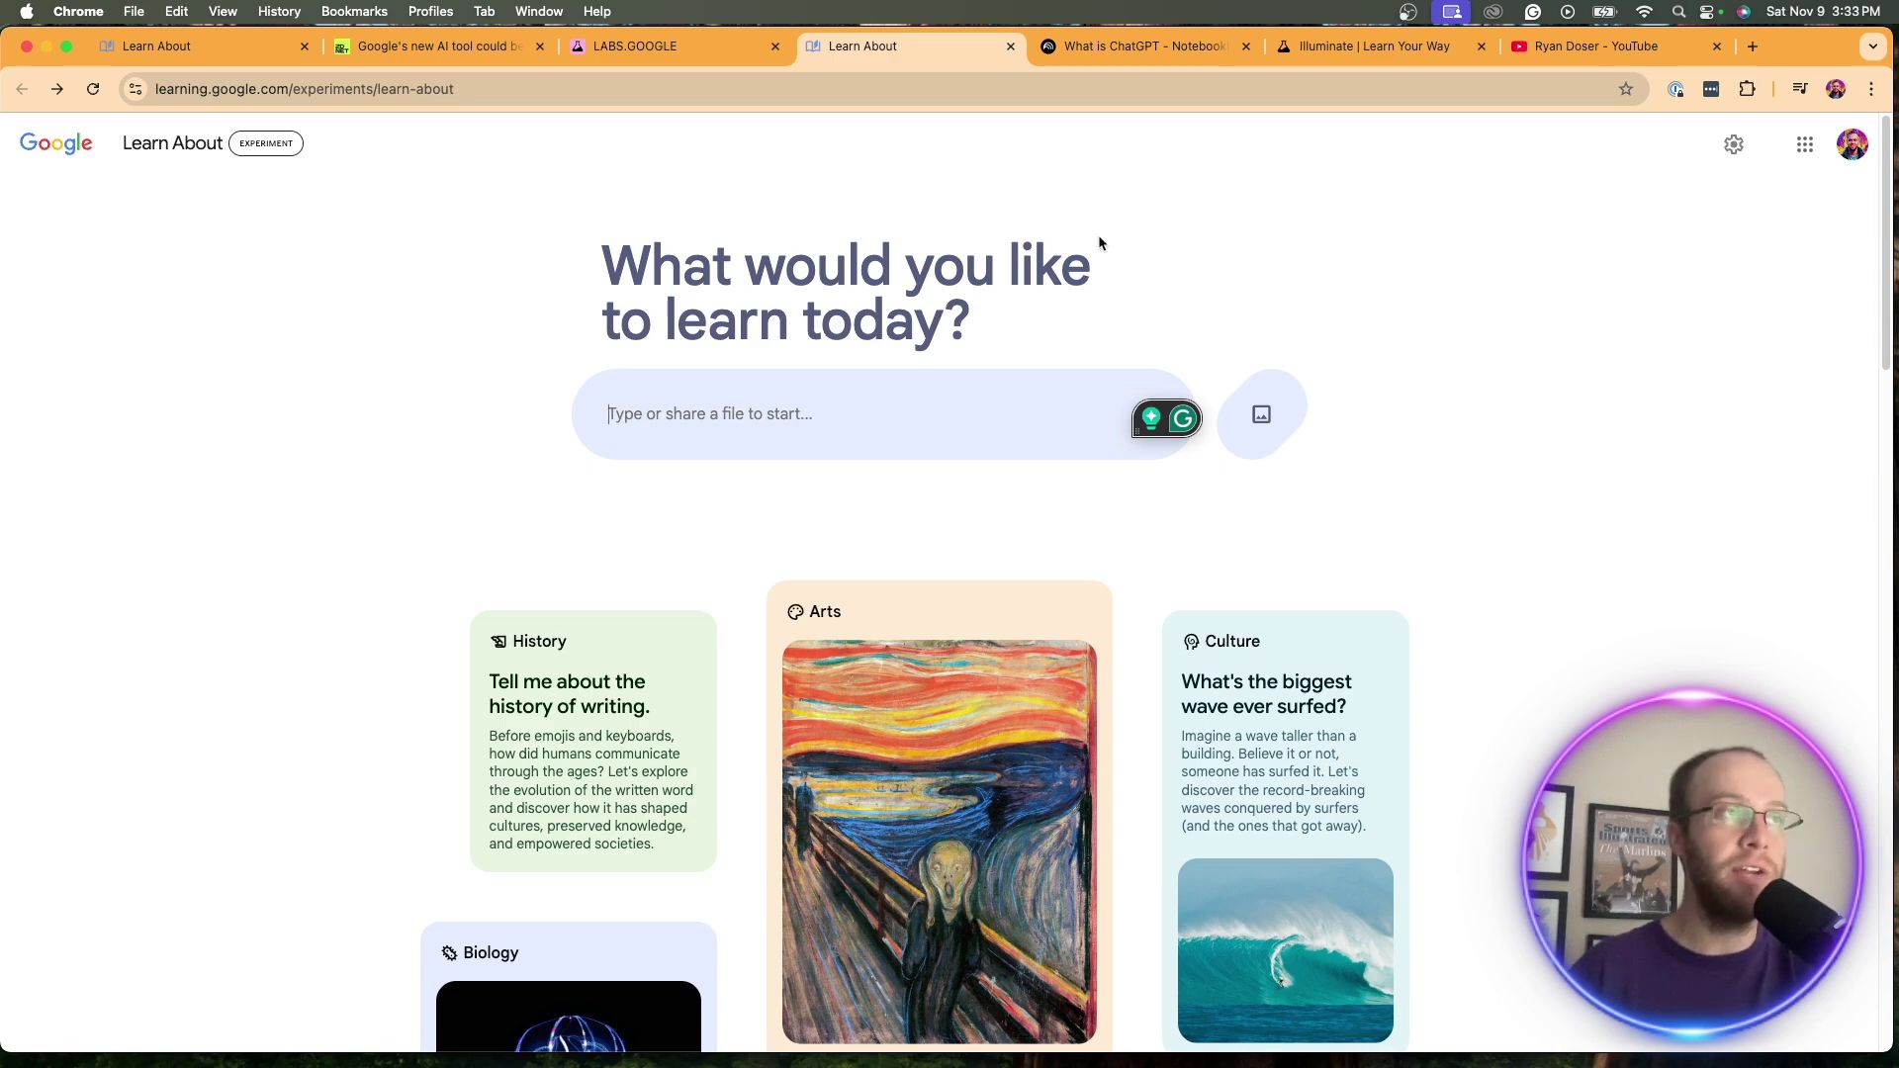
Glance over the Learn About topic cards, then go back to the 'What is ChatGPT' notebook guide.
{"action": "scroll", "coordinate": [1098, 255], "scroll_direction": "down", "scroll_amount": 10}
{"action": "scroll", "coordinate": [1098, 395], "scroll_direction": "up", "scroll_amount": 10}
{"action": "left_click", "coordinate": [1177, 48]}
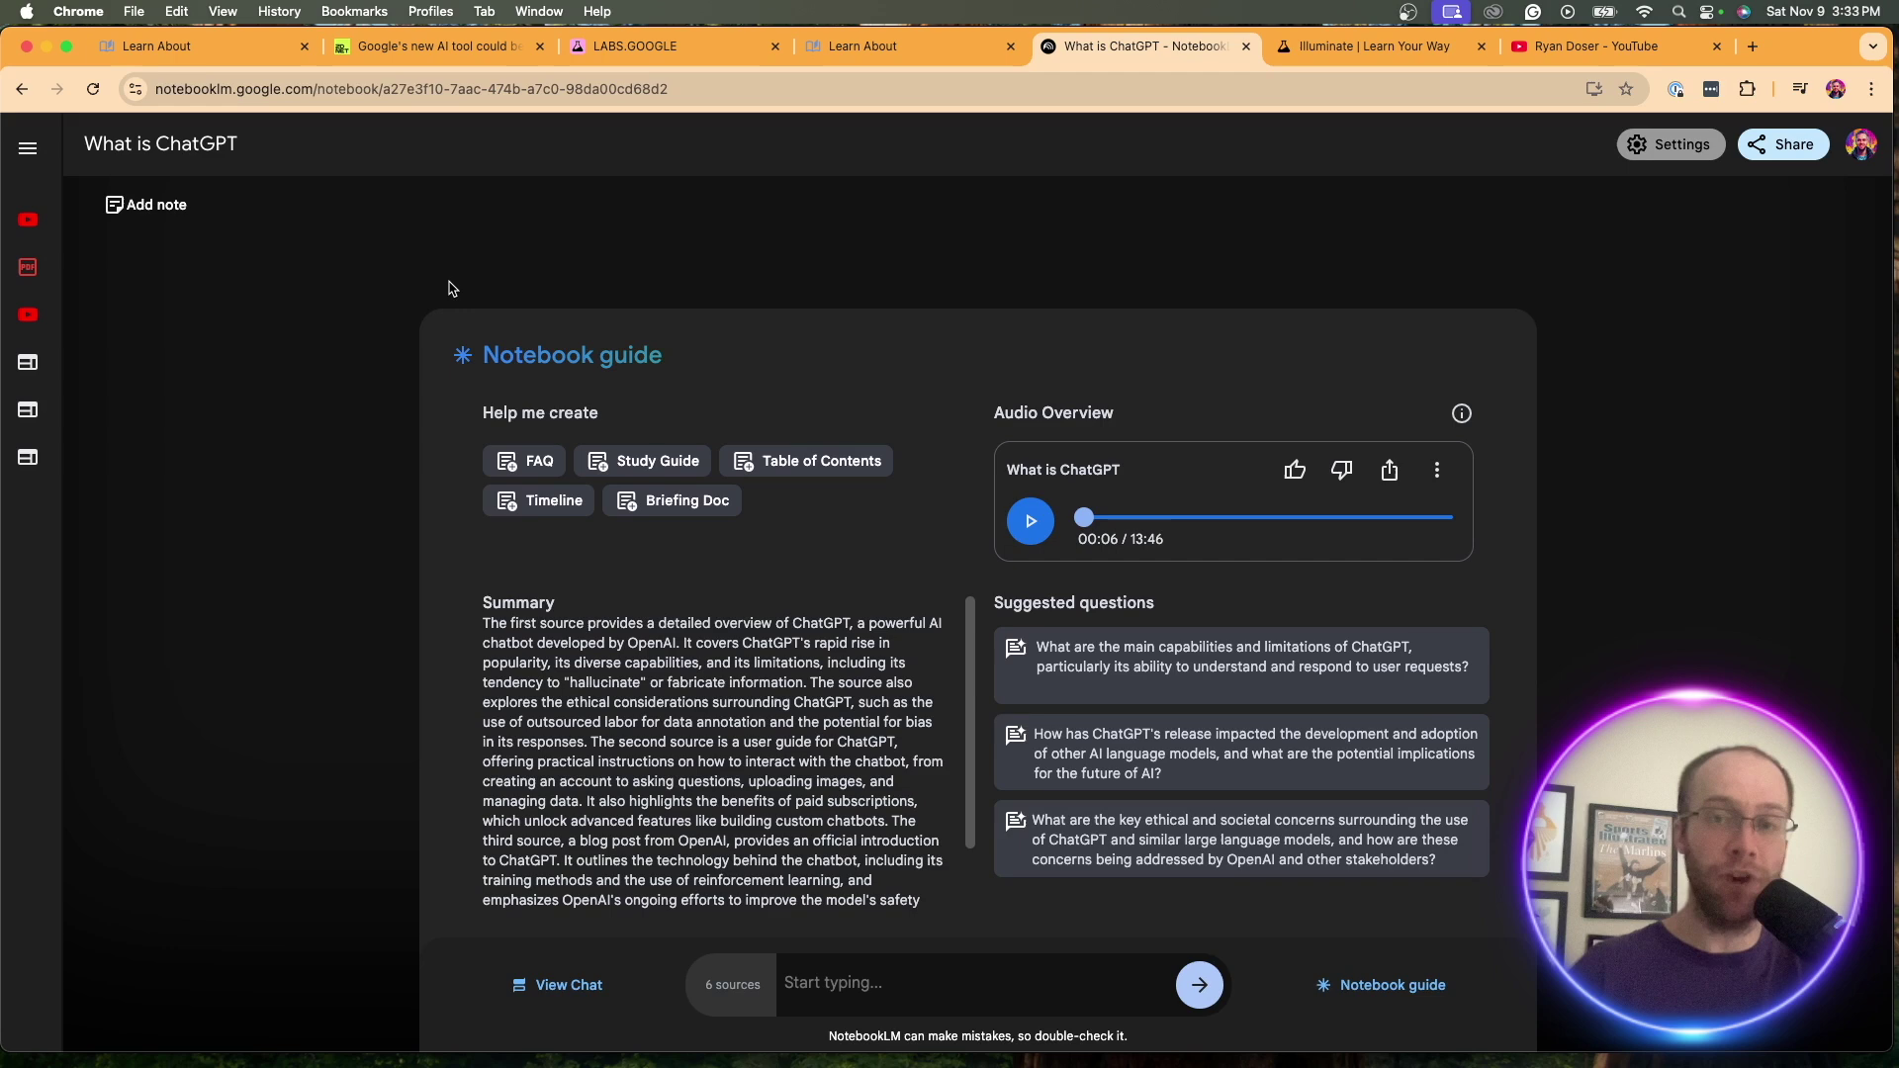
Go to Illuminate and browse its AI-generated audio discussions headline and research papers grid.
{"action": "left_click", "coordinate": [1323, 50]}
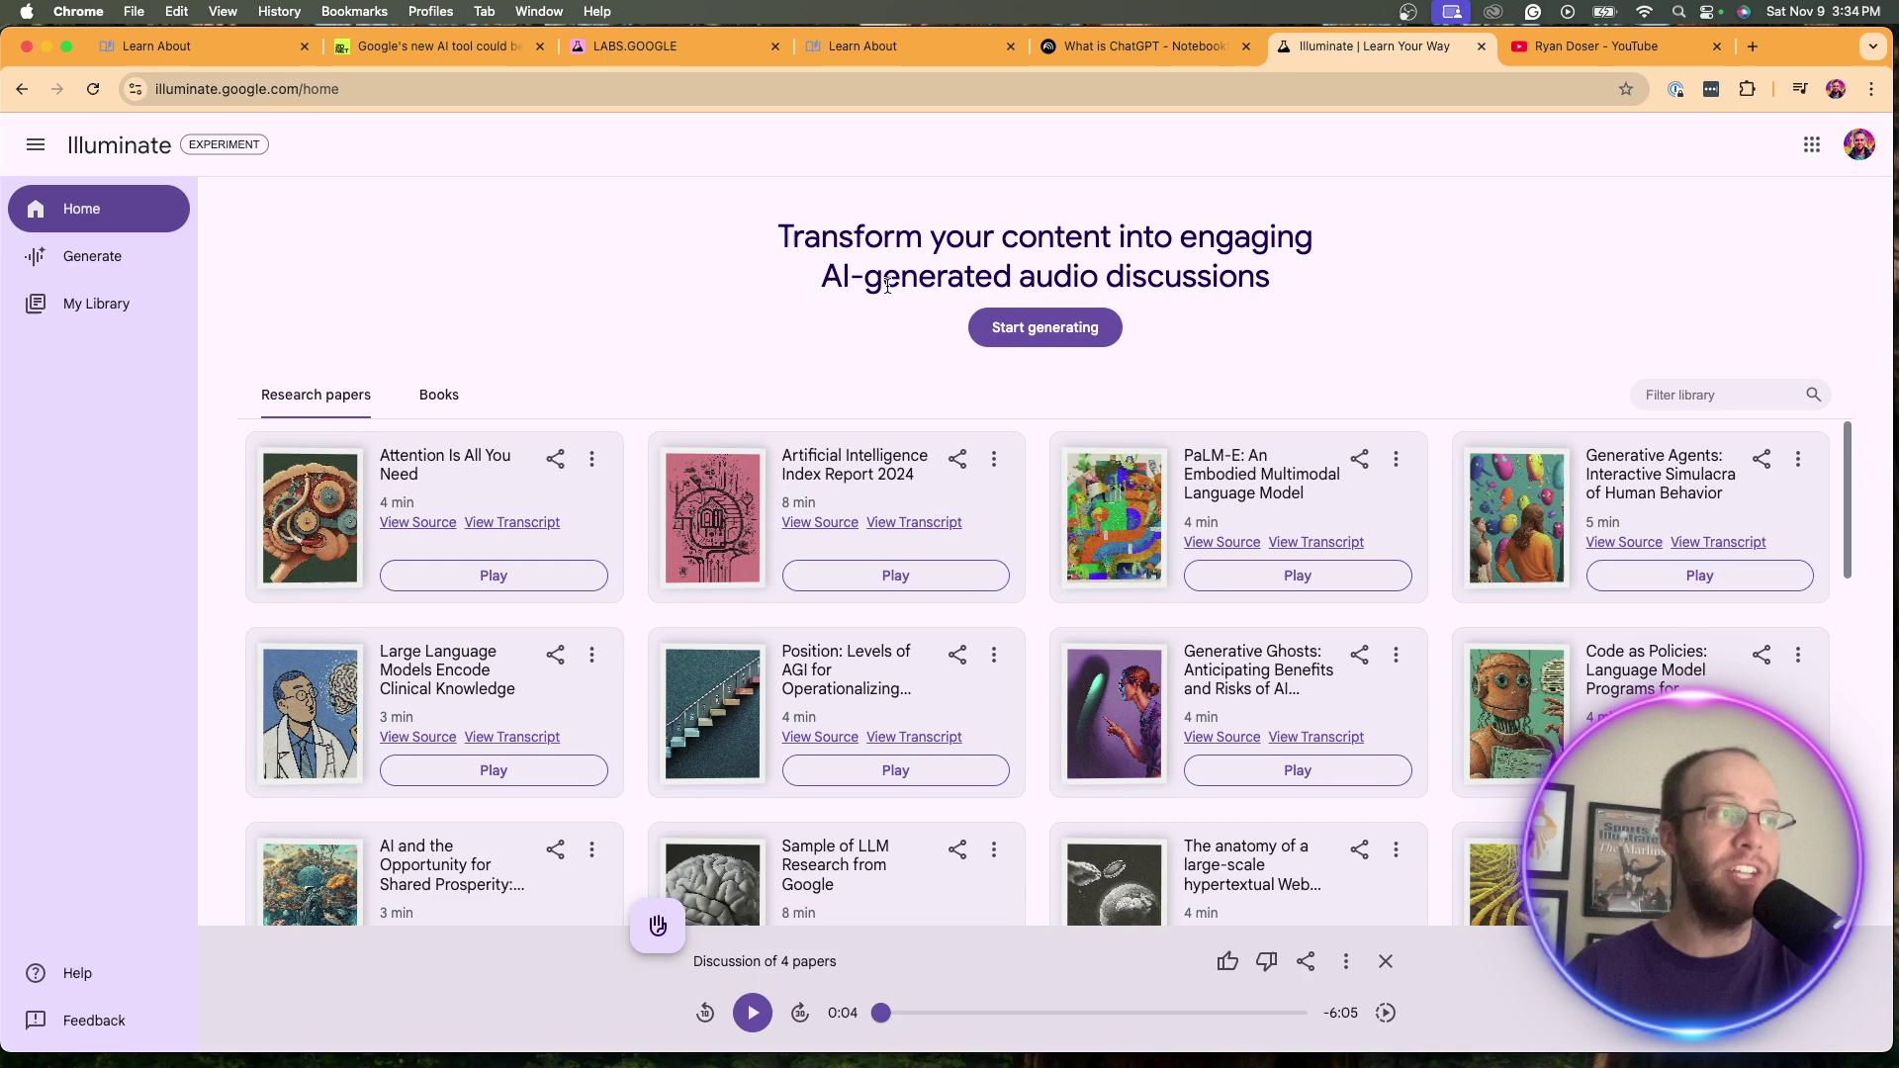
{"action": "left_click_drag", "start_coordinate": [888, 286], "coordinate": [1271, 284]}
{"action": "left_click", "coordinate": [683, 639]}
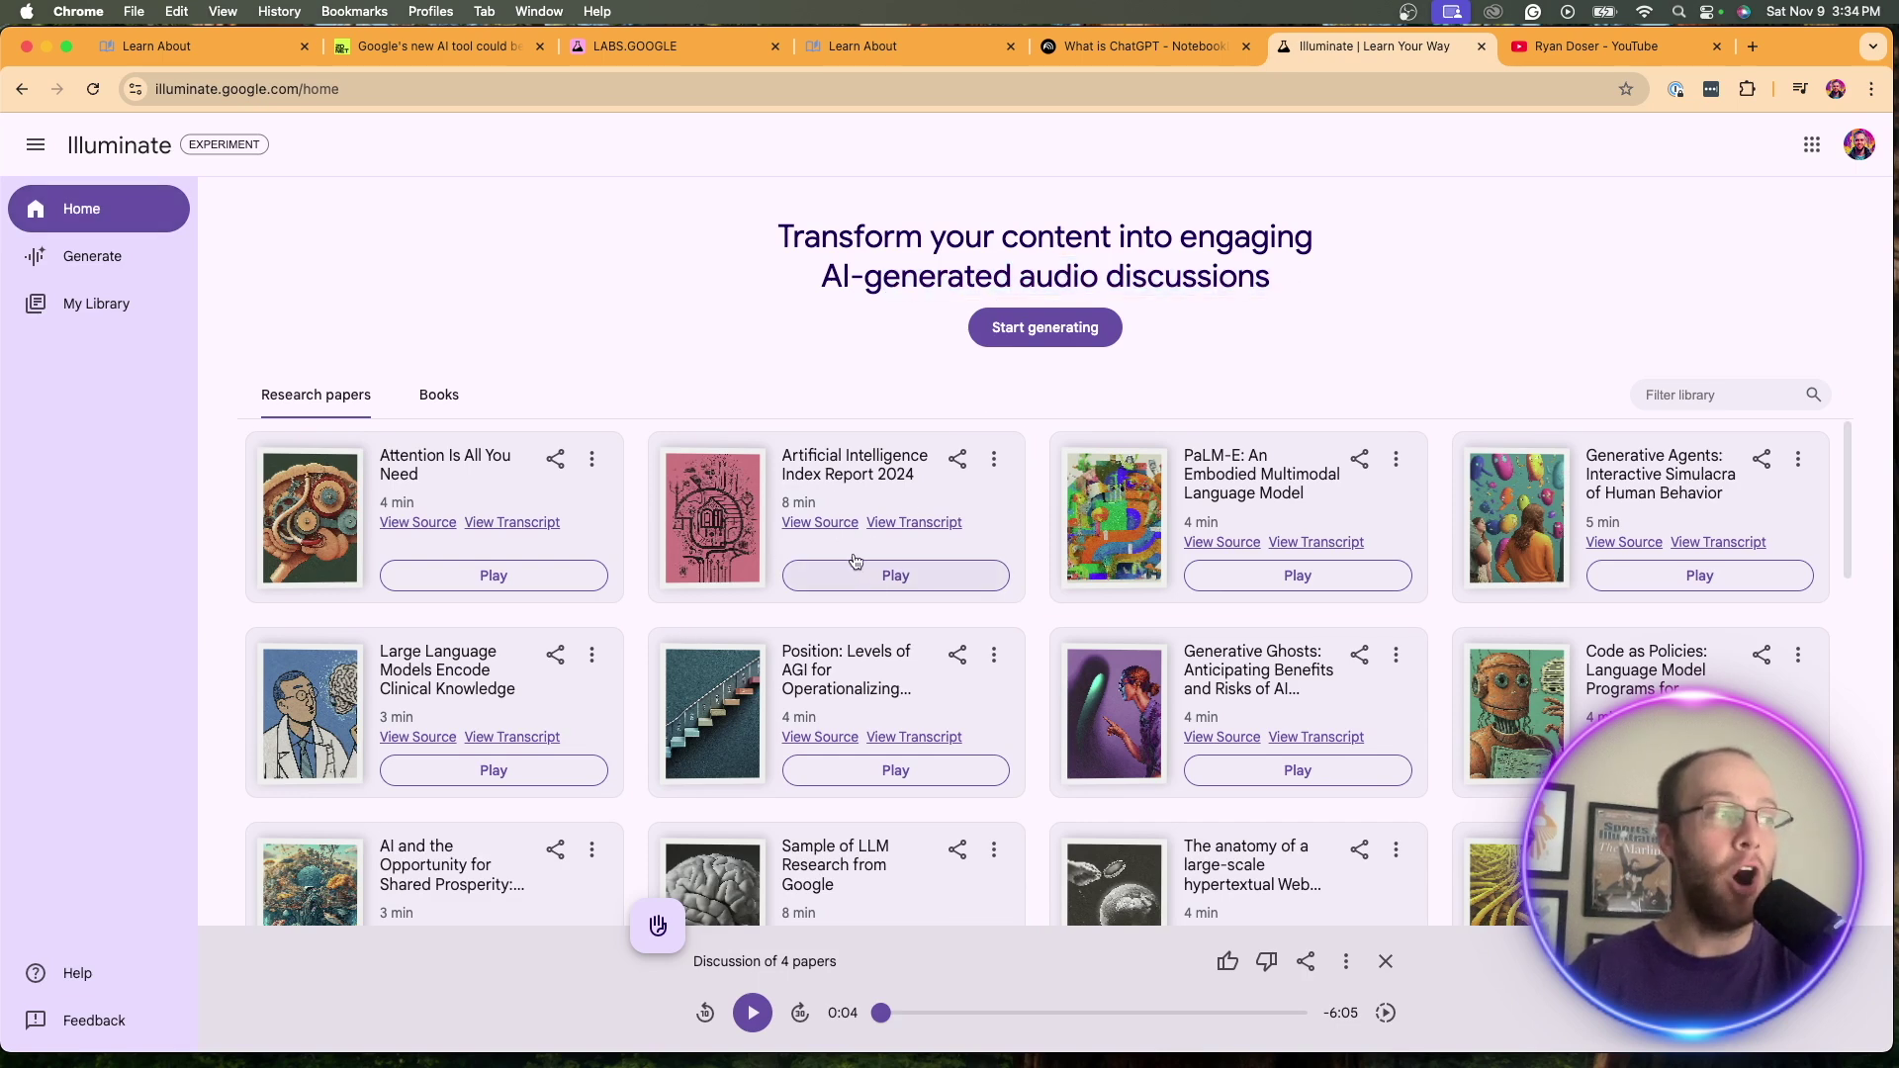
{"action": "scroll", "coordinate": [851, 569], "scroll_direction": "down", "scroll_amount": 1}
{"action": "scroll", "coordinate": [861, 534], "scroll_direction": "up", "scroll_amount": 1}
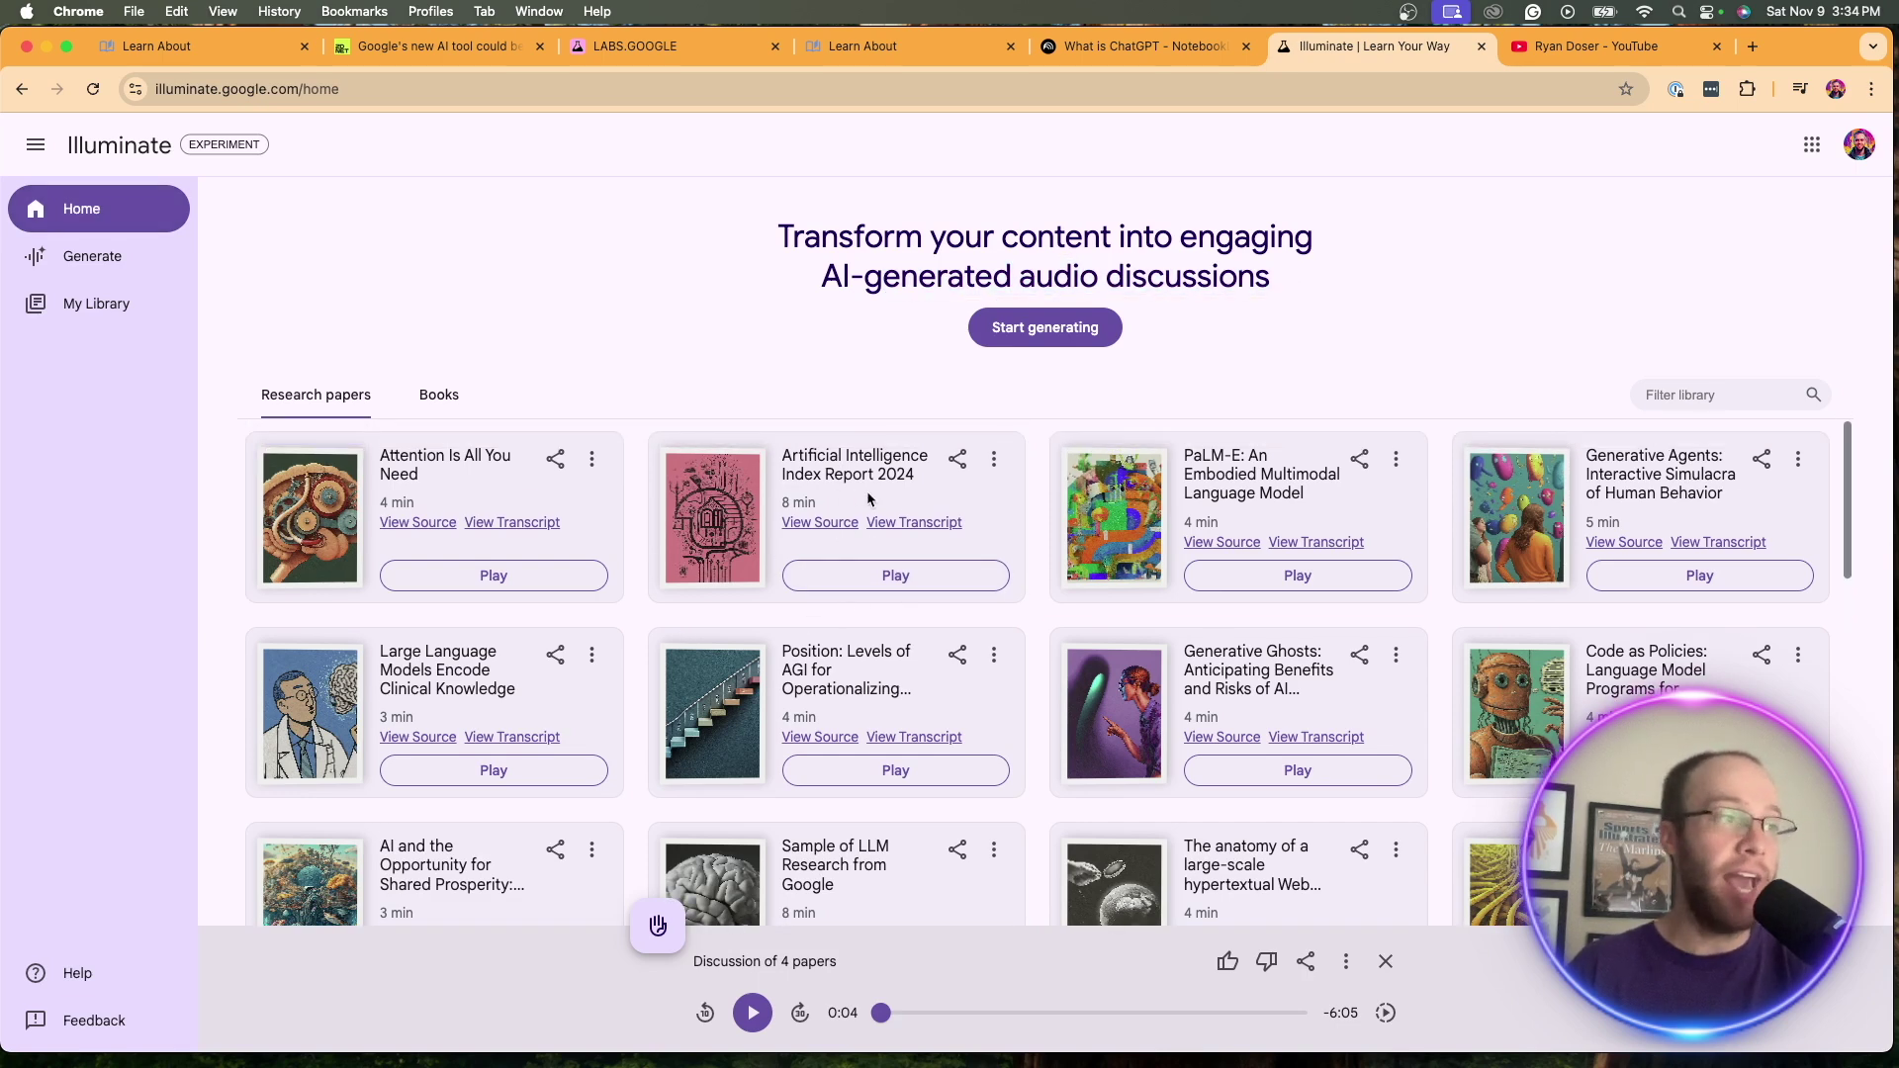
{"action": "scroll", "coordinate": [858, 510], "scroll_direction": "down", "scroll_amount": 9}
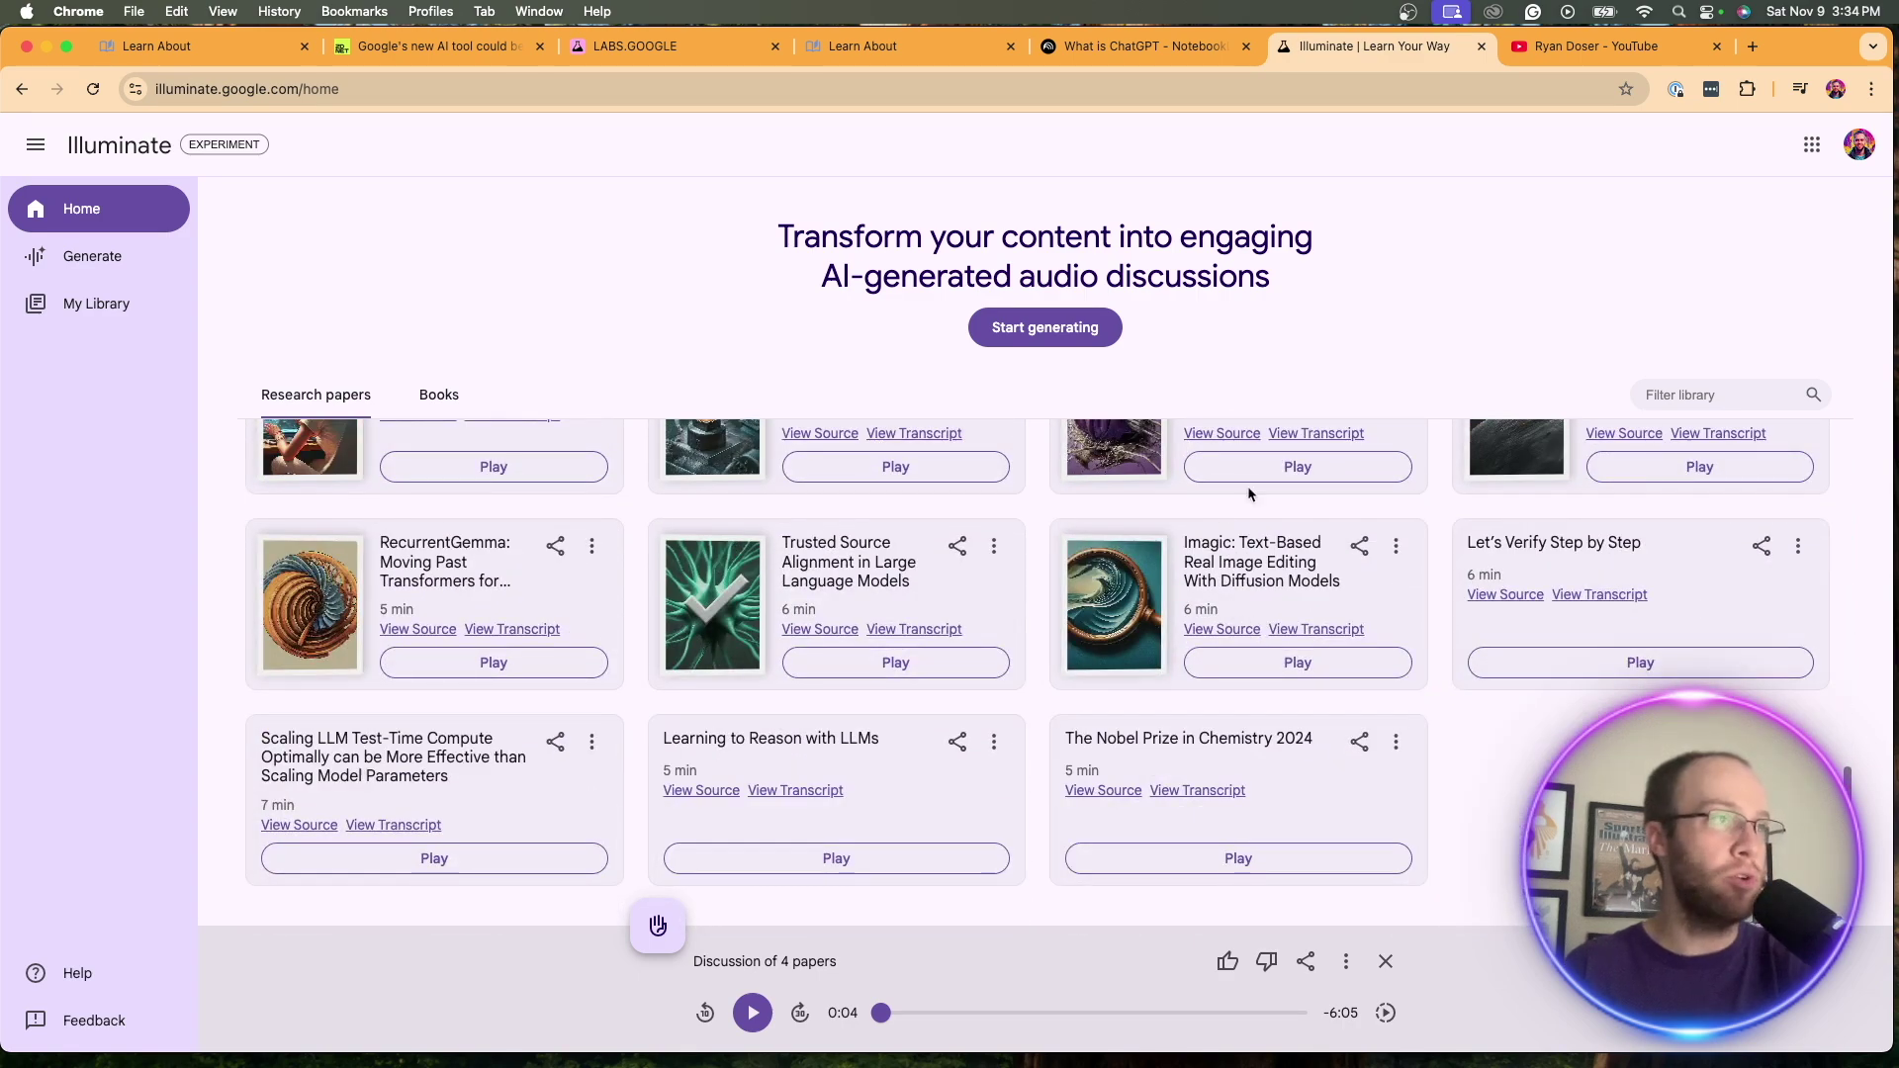
{"action": "scroll", "coordinate": [1238, 631], "scroll_direction": "up", "scroll_amount": 9}
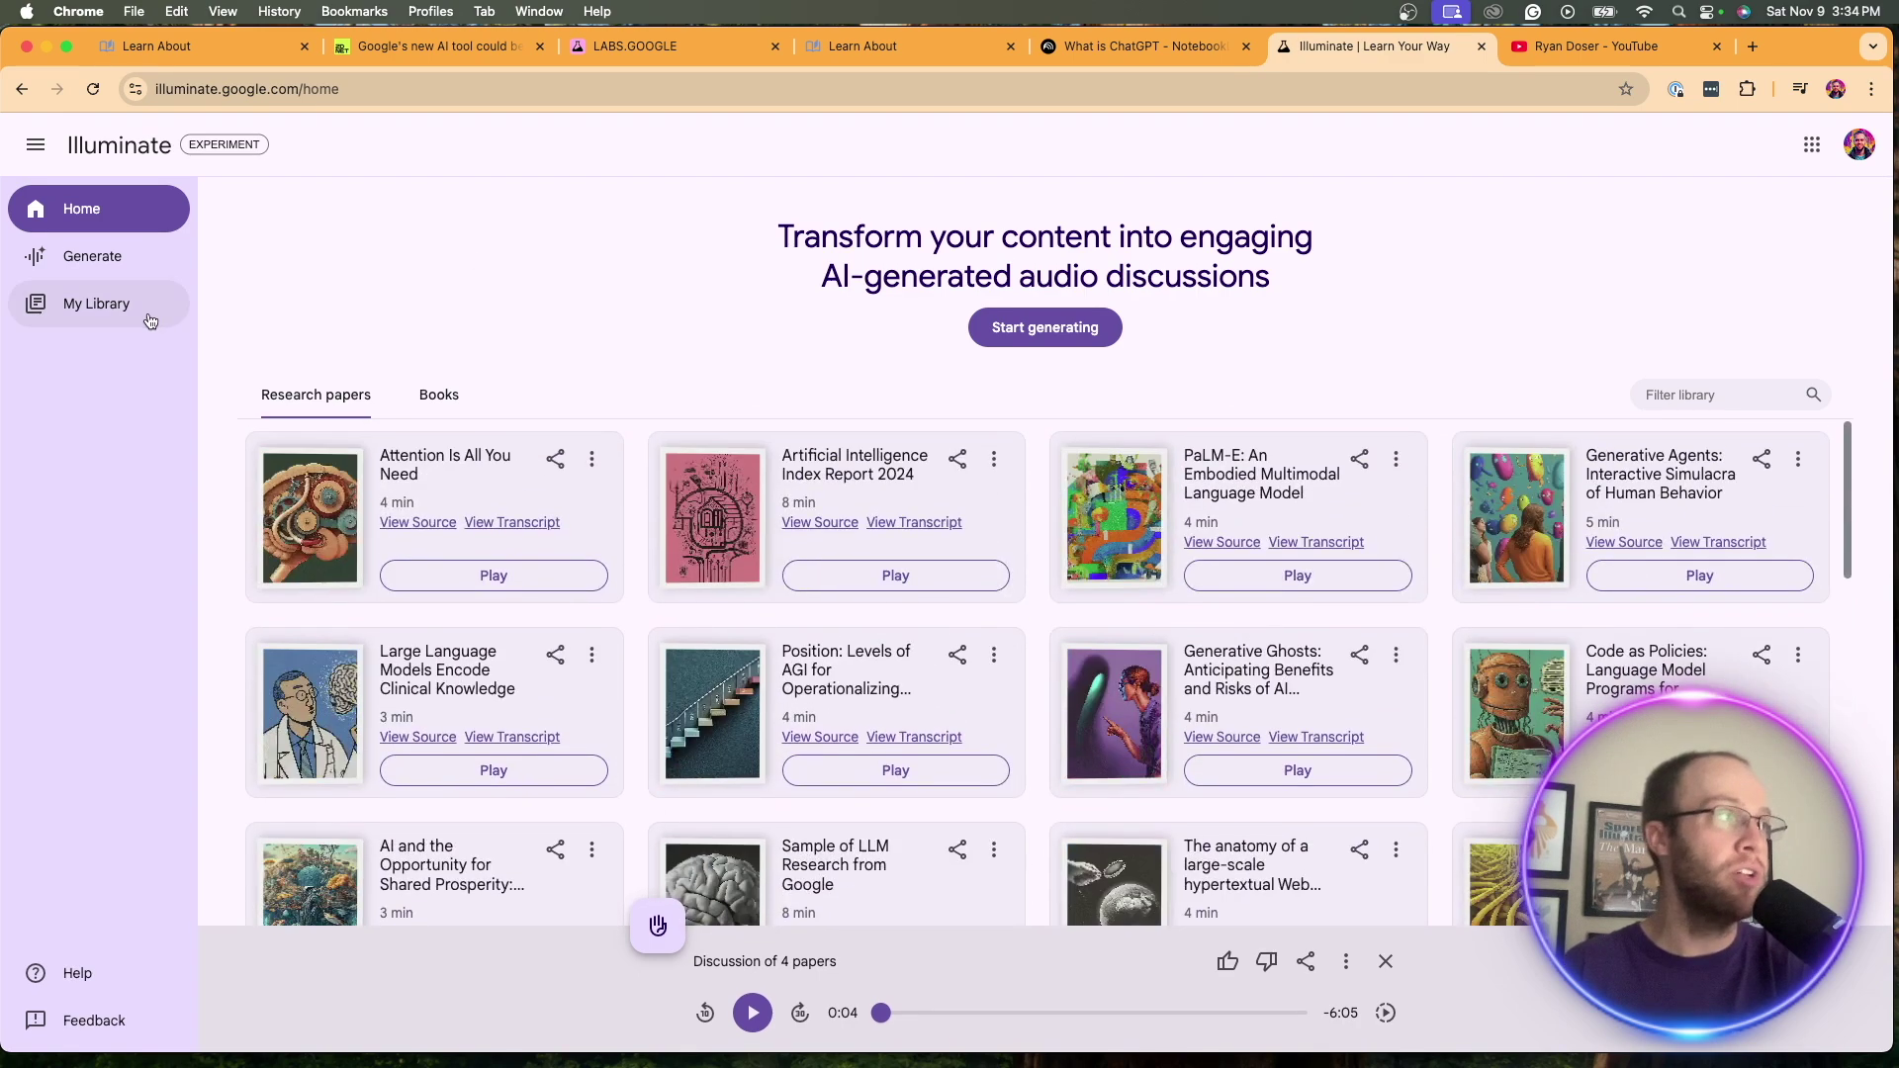
Look at My Library of generated drafts, then return to the Illuminate home page.
{"action": "left_click", "coordinate": [141, 304]}
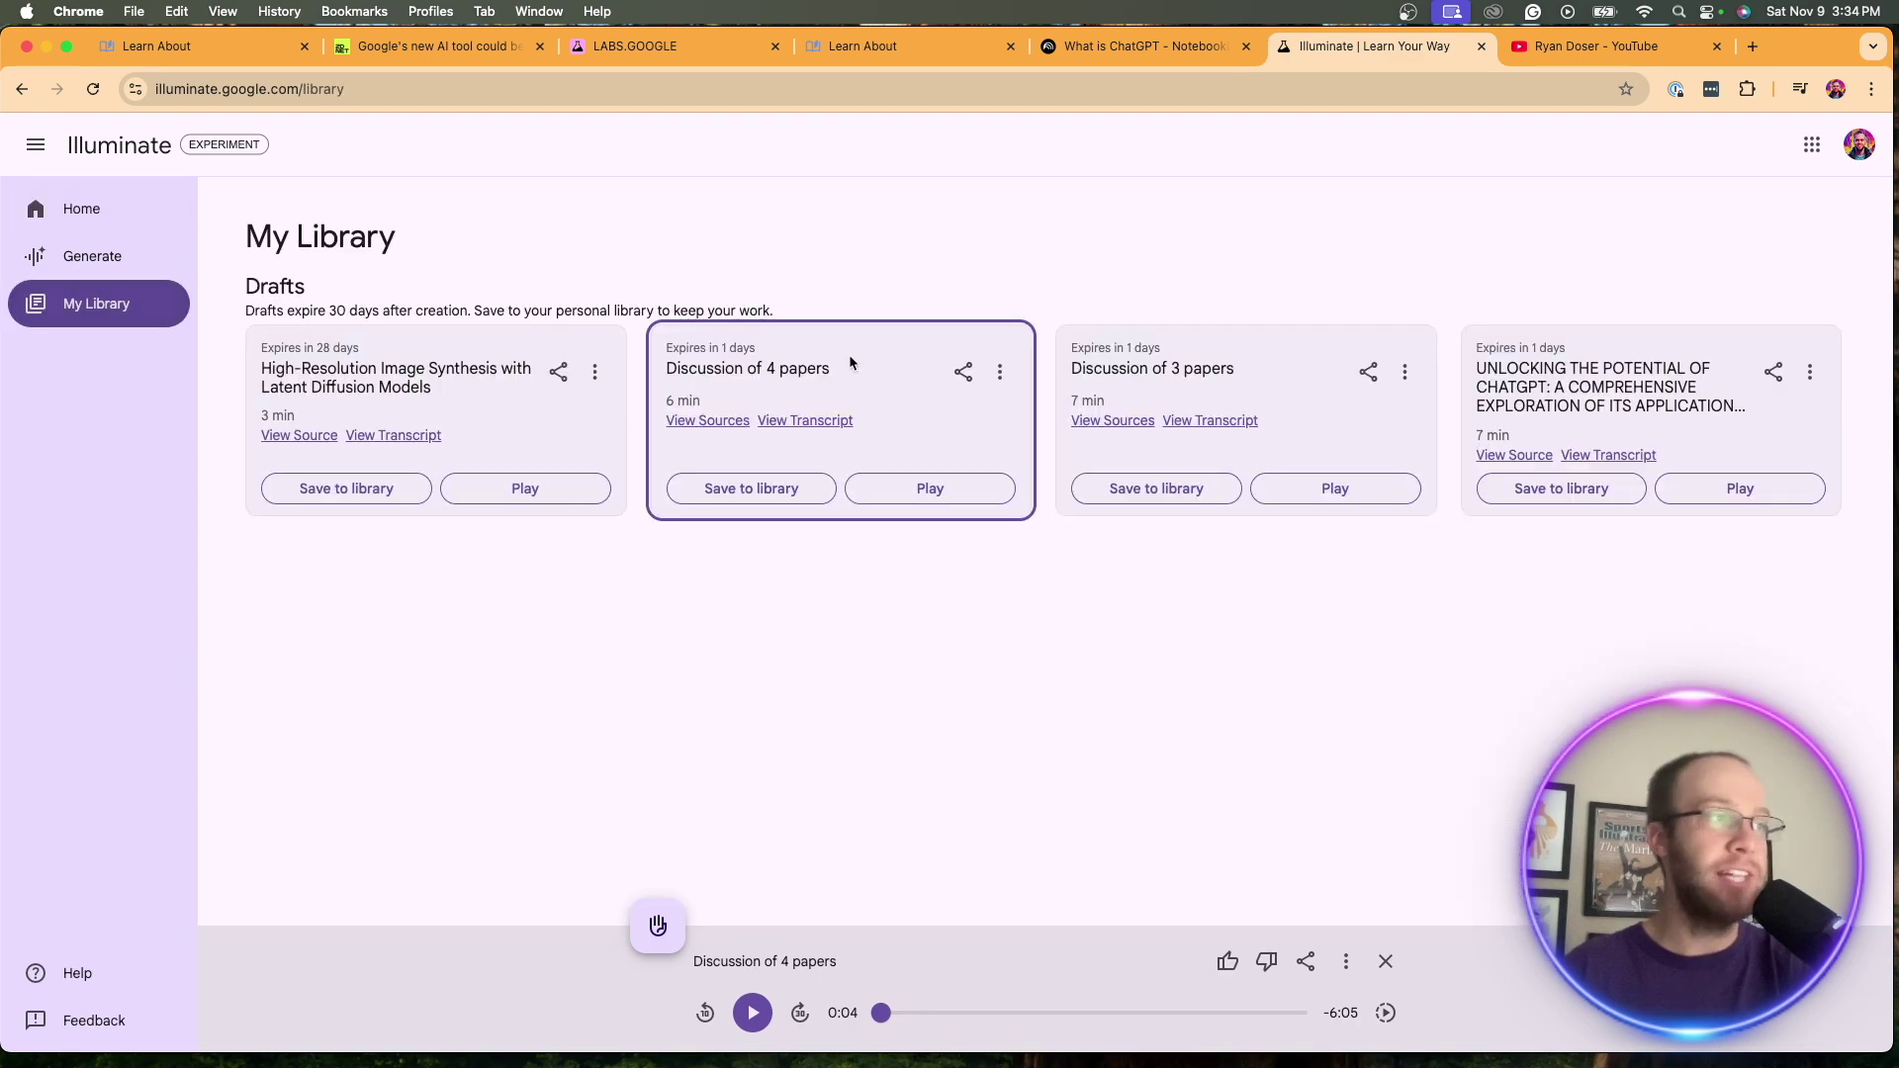
{"action": "left_click", "coordinate": [89, 208]}
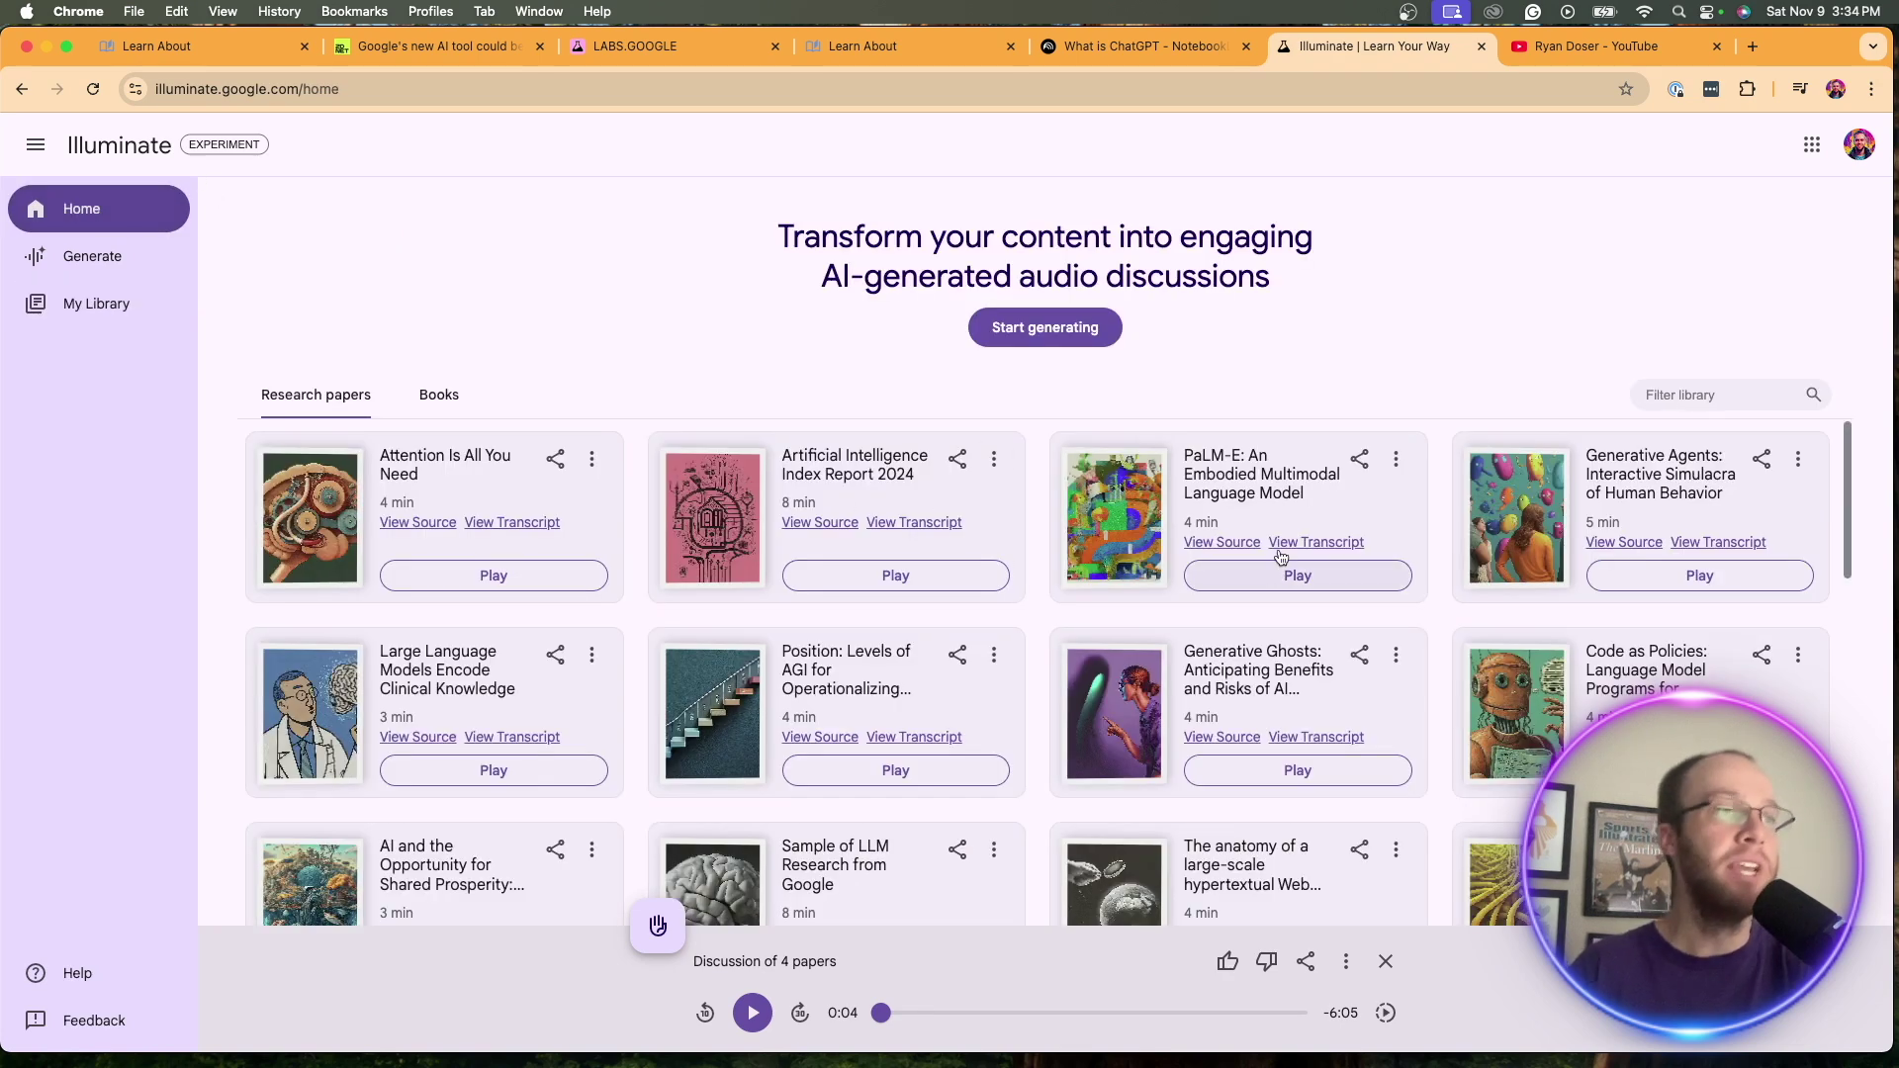
{"action": "scroll", "coordinate": [1477, 595], "scroll_direction": "down", "scroll_amount": 2}
{"action": "scroll", "coordinate": [1477, 594], "scroll_direction": "up", "scroll_amount": 2}
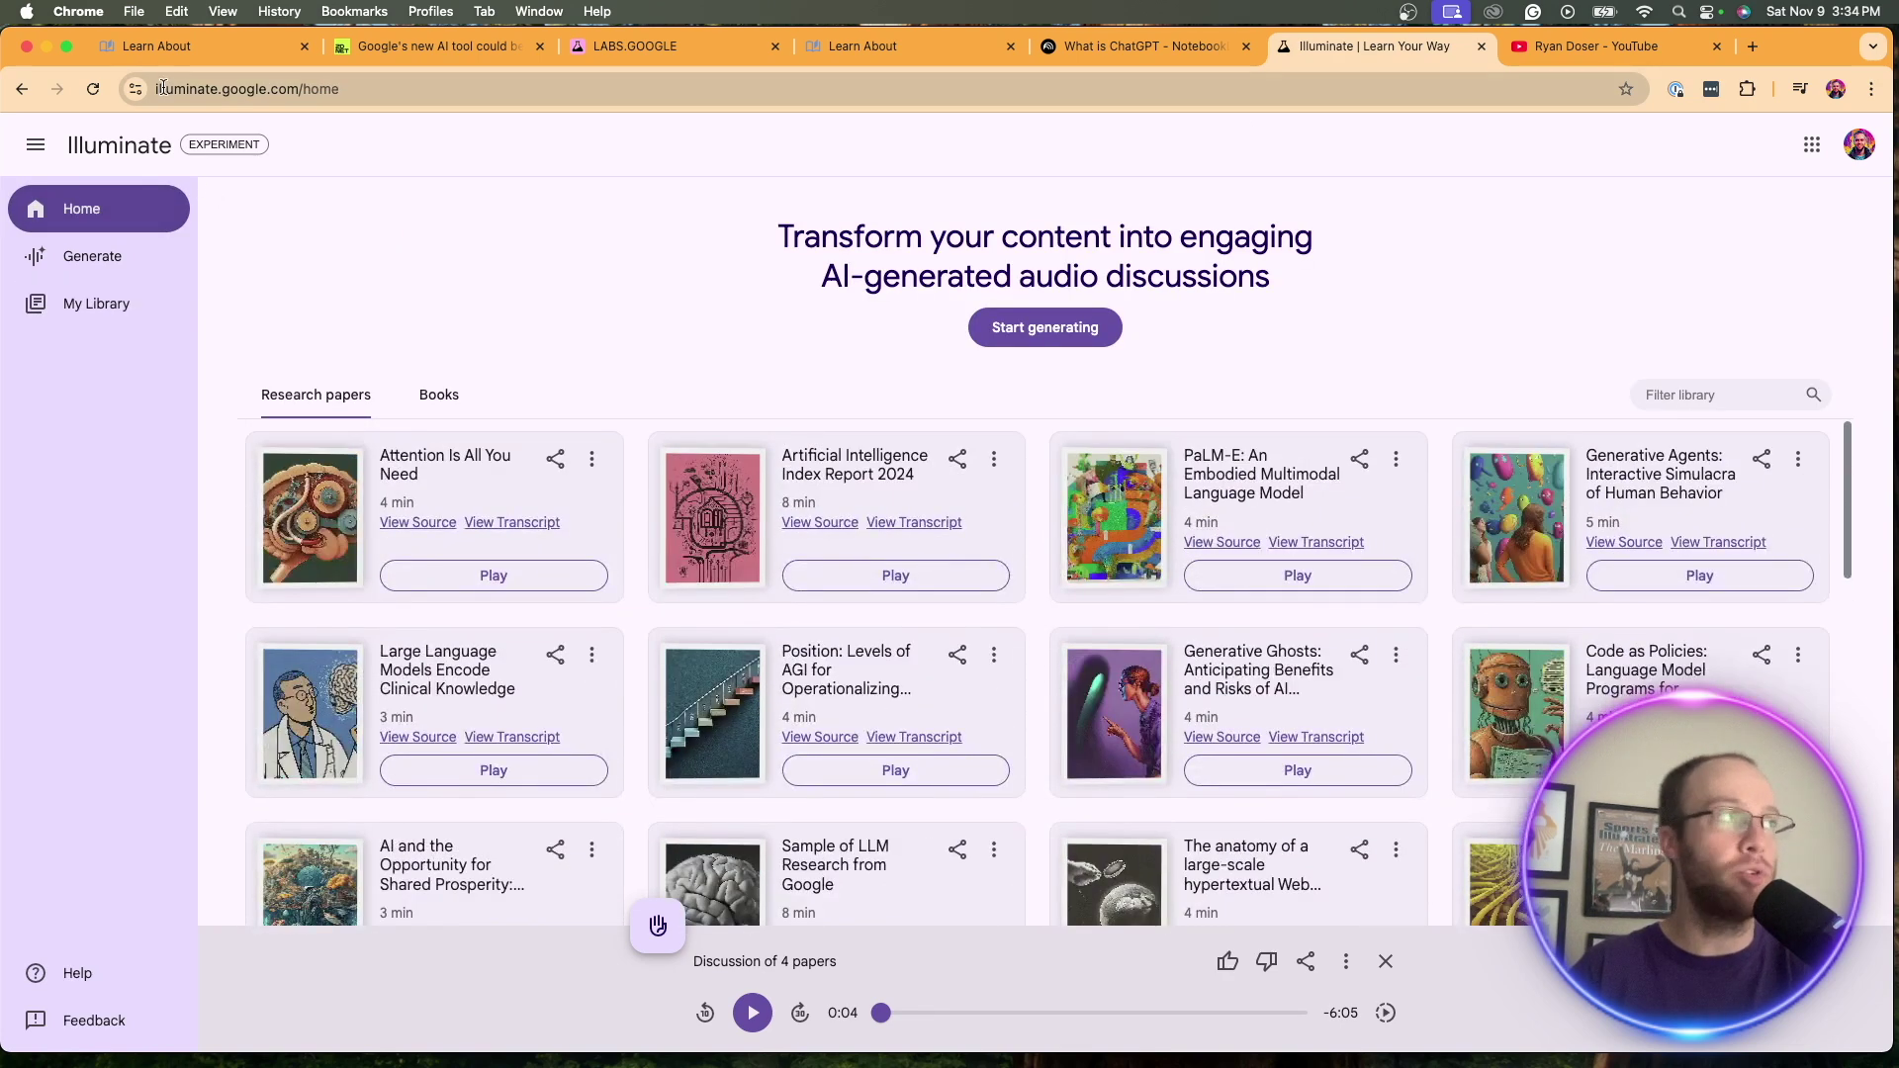
Browse the labs.google Emerging AI tools carousel, then return to the Learn About start page.
{"action": "left_click", "coordinate": [653, 45]}
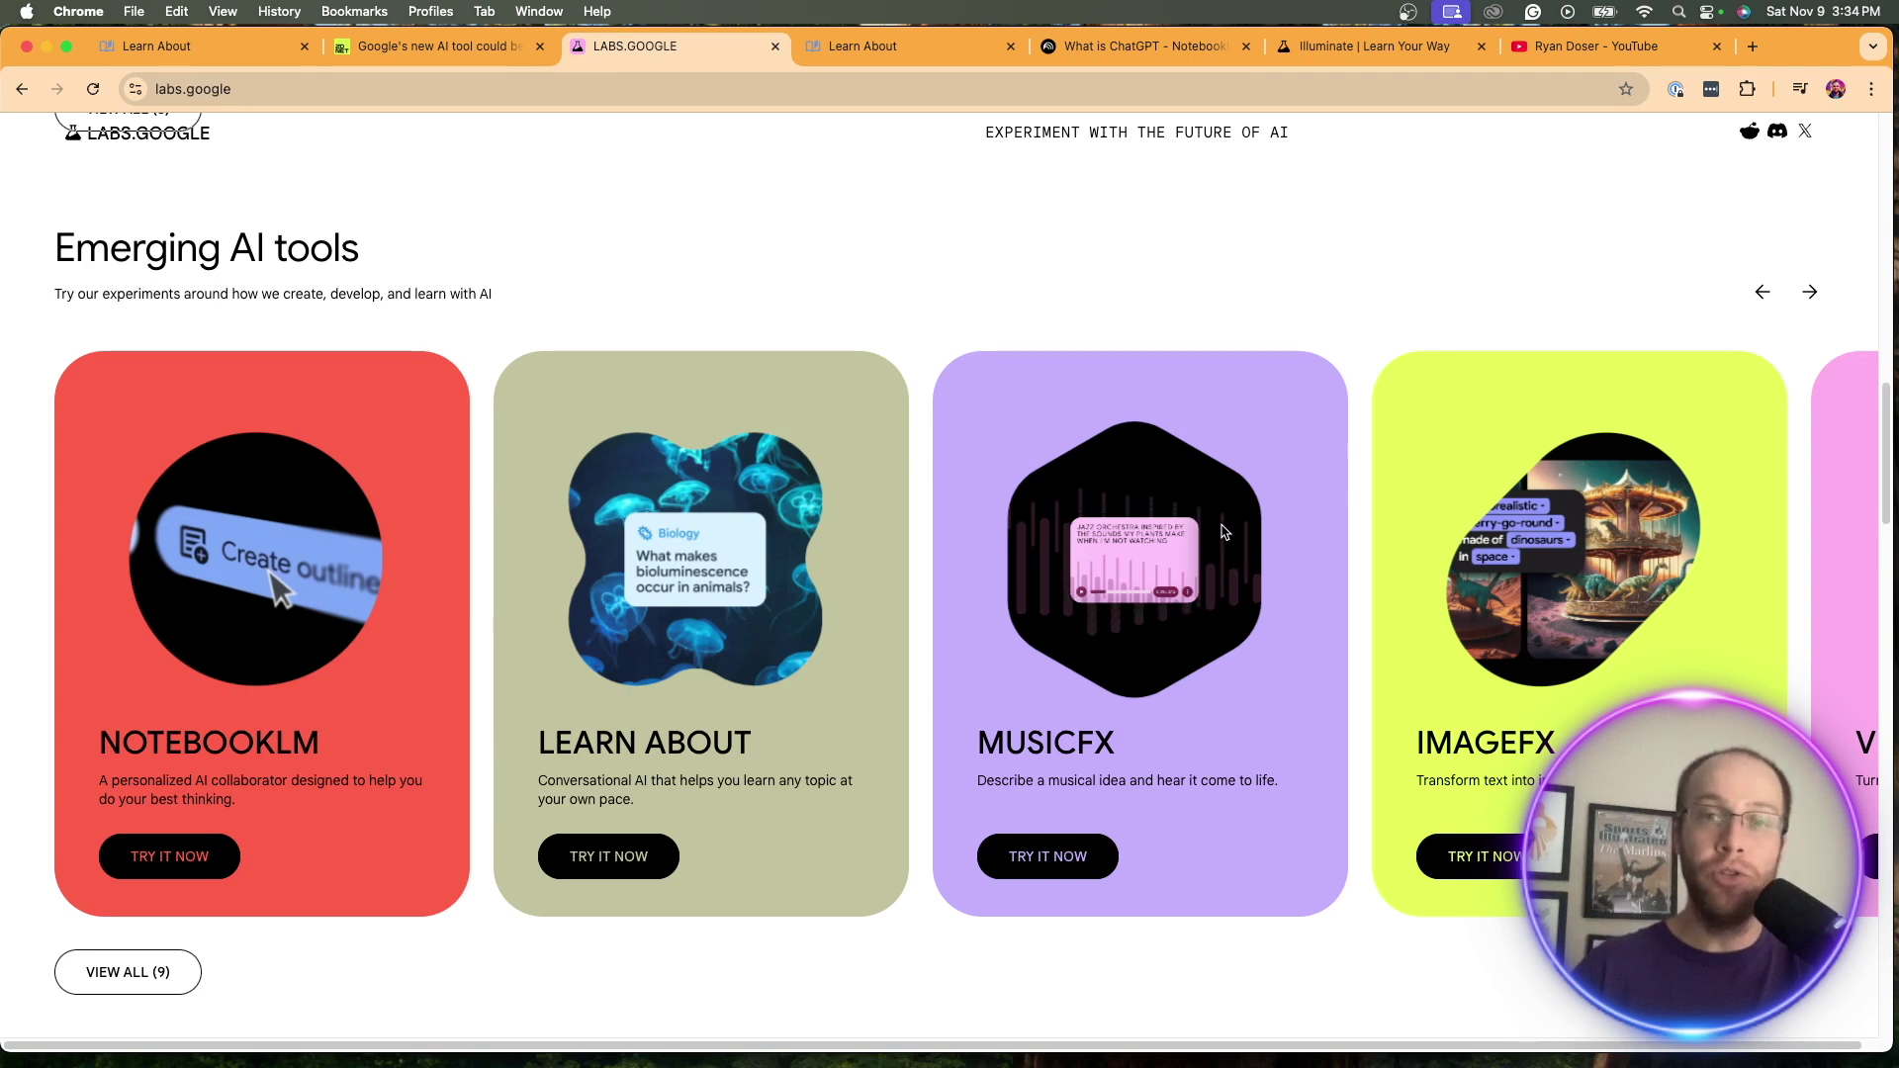
{"action": "left_click_drag", "start_coordinate": [376, 273], "coordinate": [60, 247]}
{"action": "left_click", "coordinate": [164, 172]}
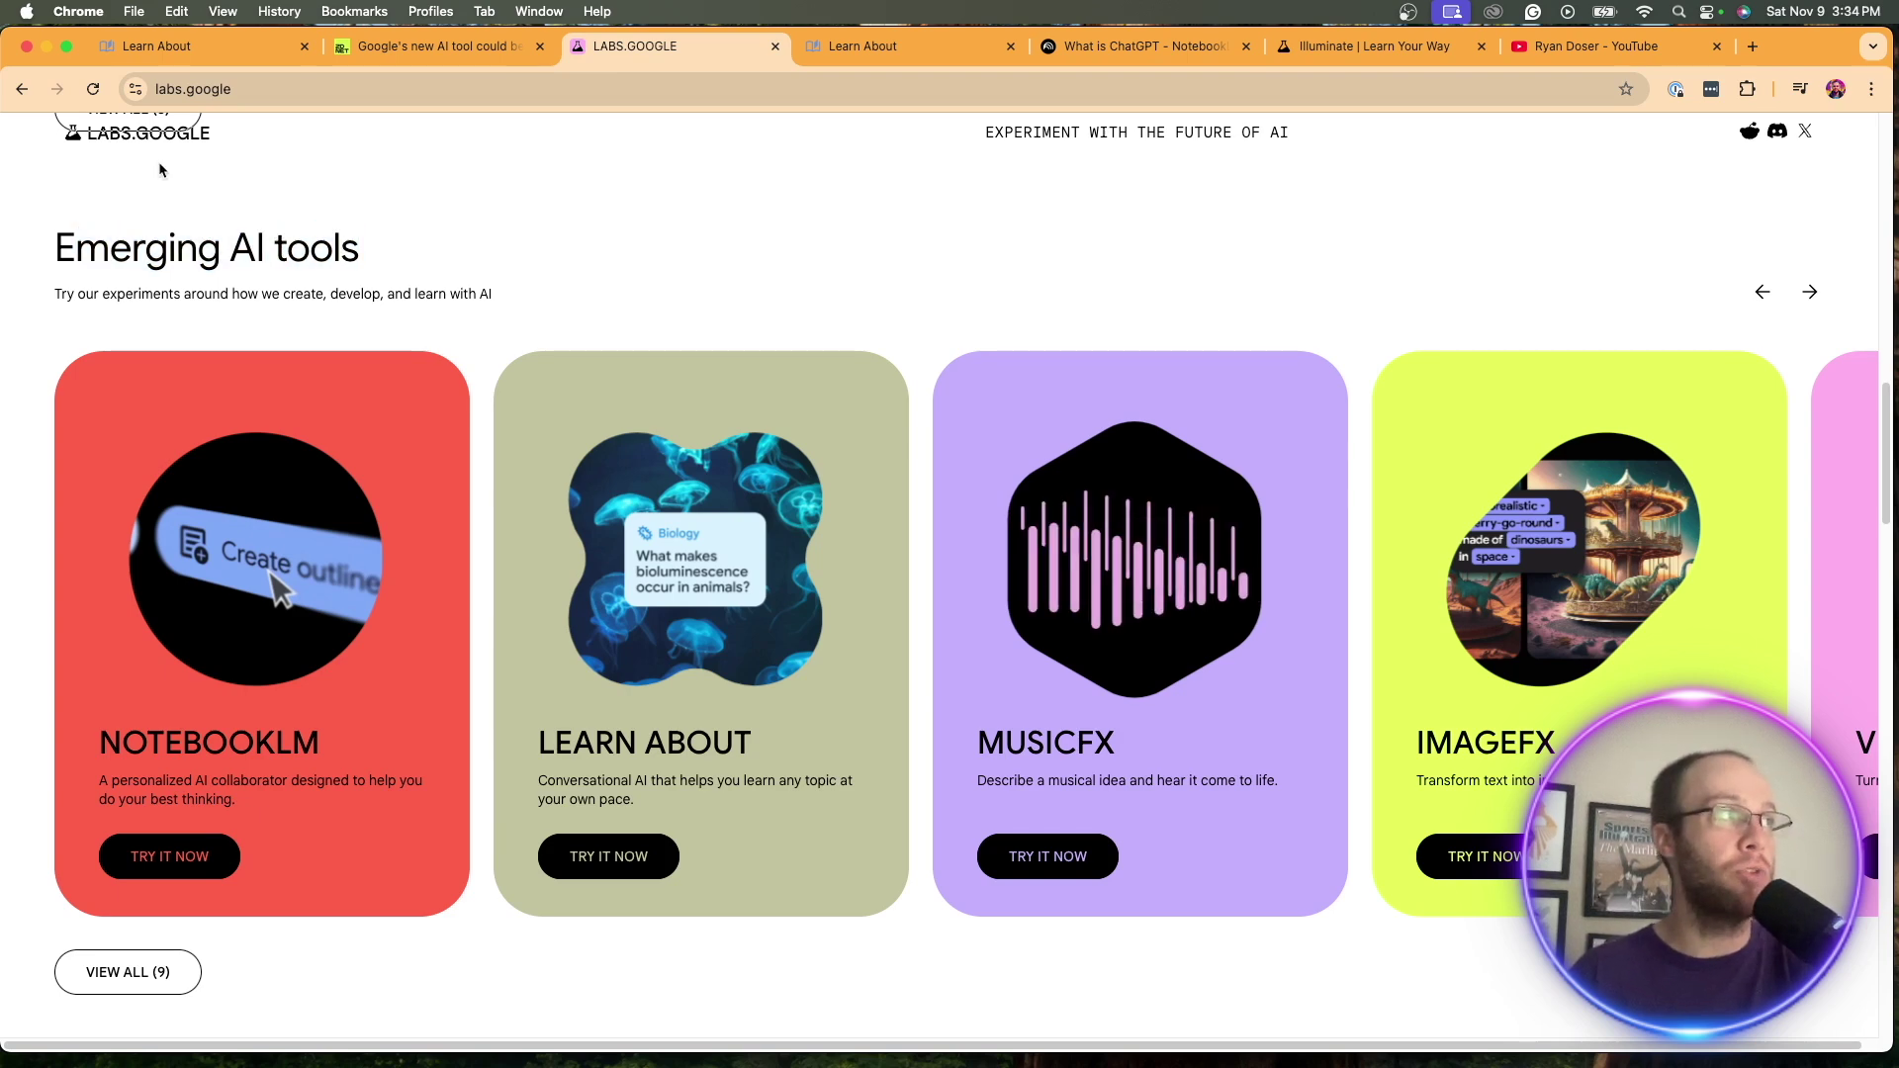
{"action": "key", "text": "super+l"}
{"action": "left_click", "coordinate": [600, 251]}
{"action": "scroll", "coordinate": [1557, 698], "scroll_direction": "right", "scroll_amount": 10}
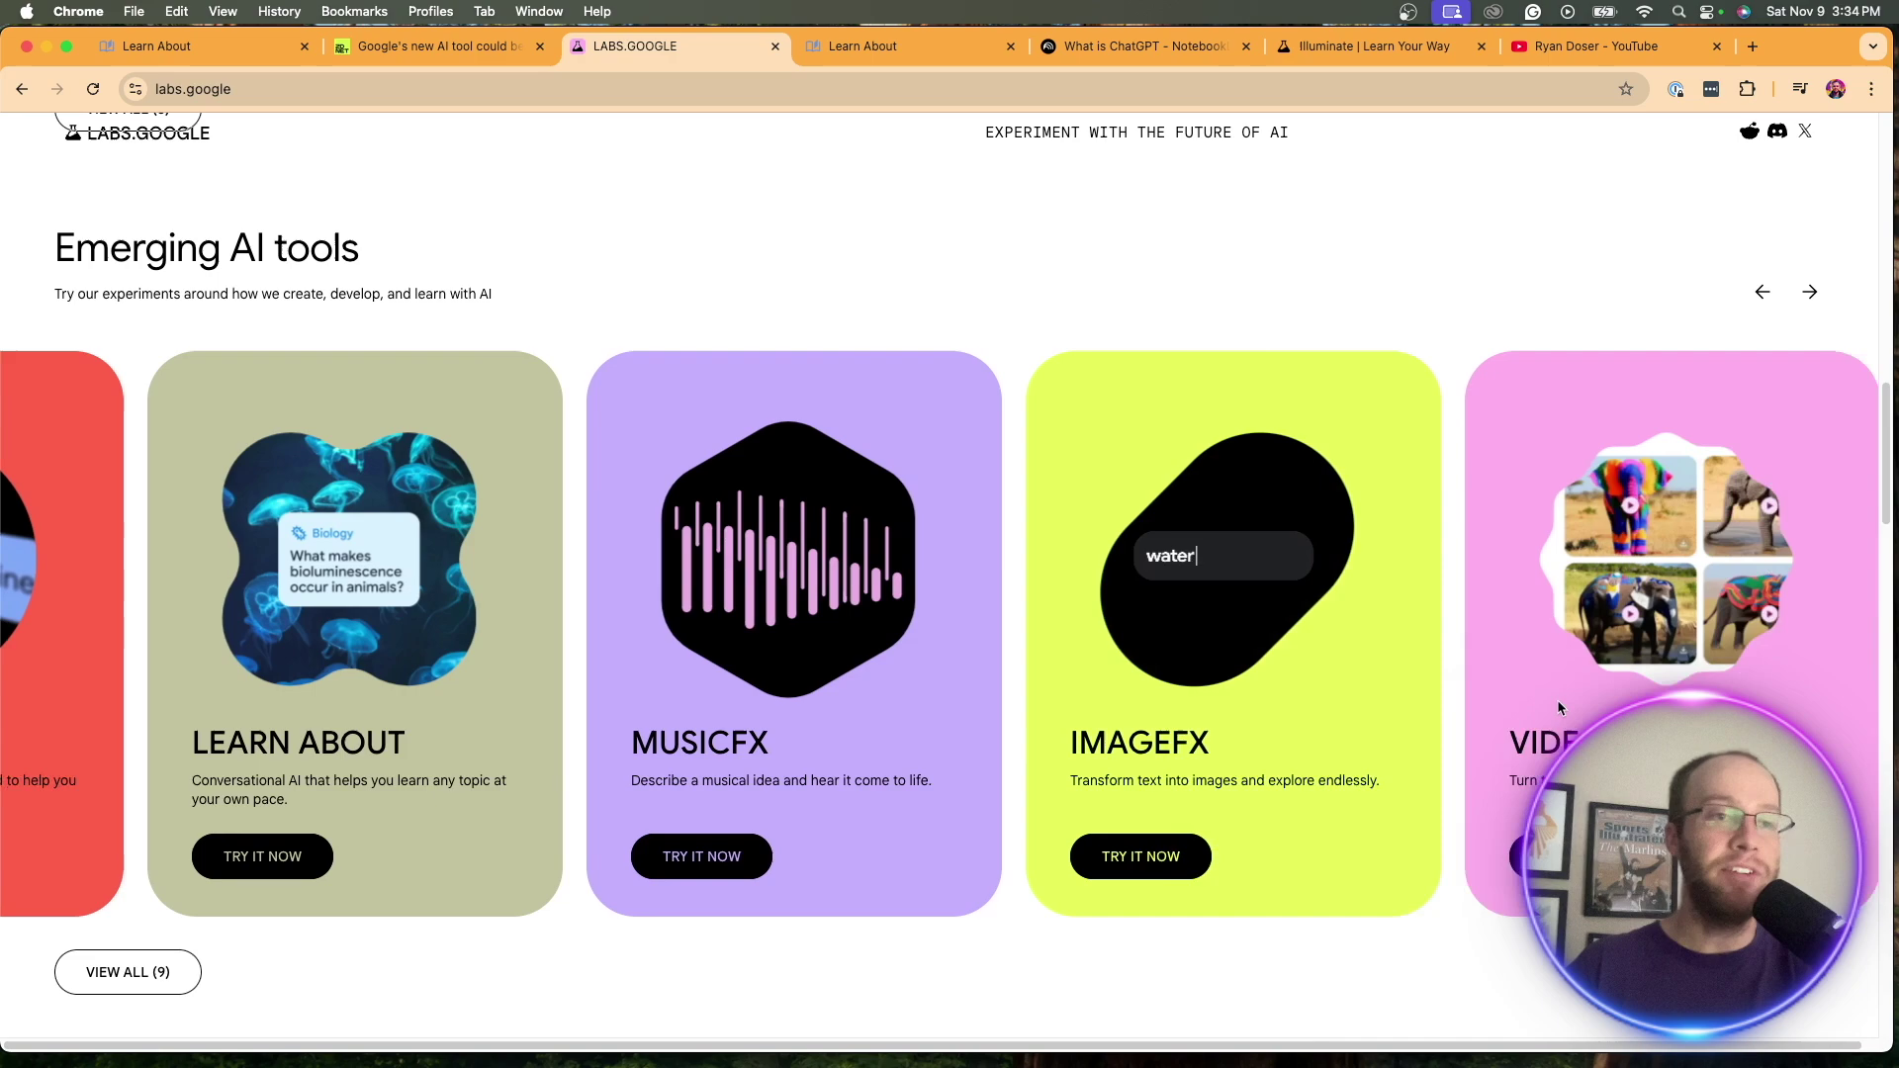
{"action": "scroll", "coordinate": [1522, 649], "scroll_direction": "left", "scroll_amount": 10}
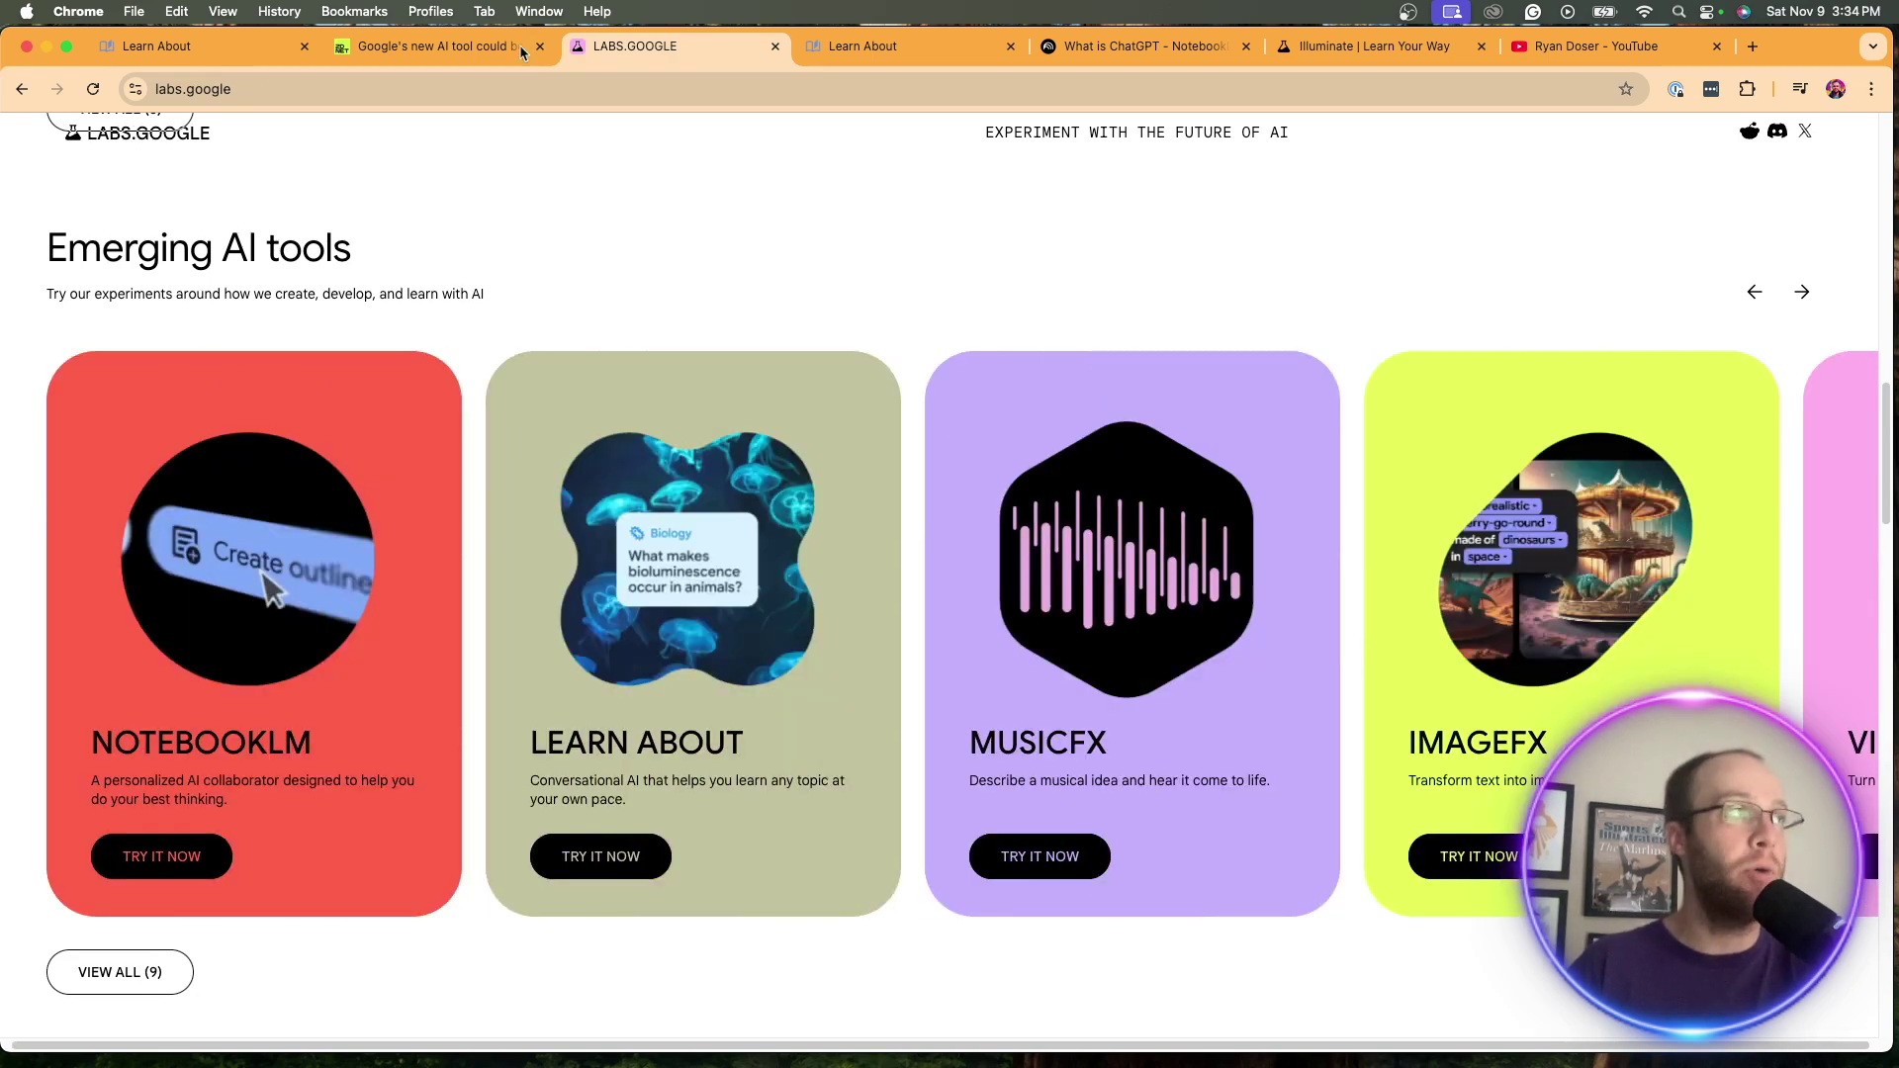
{"action": "left_click", "coordinate": [184, 65]}
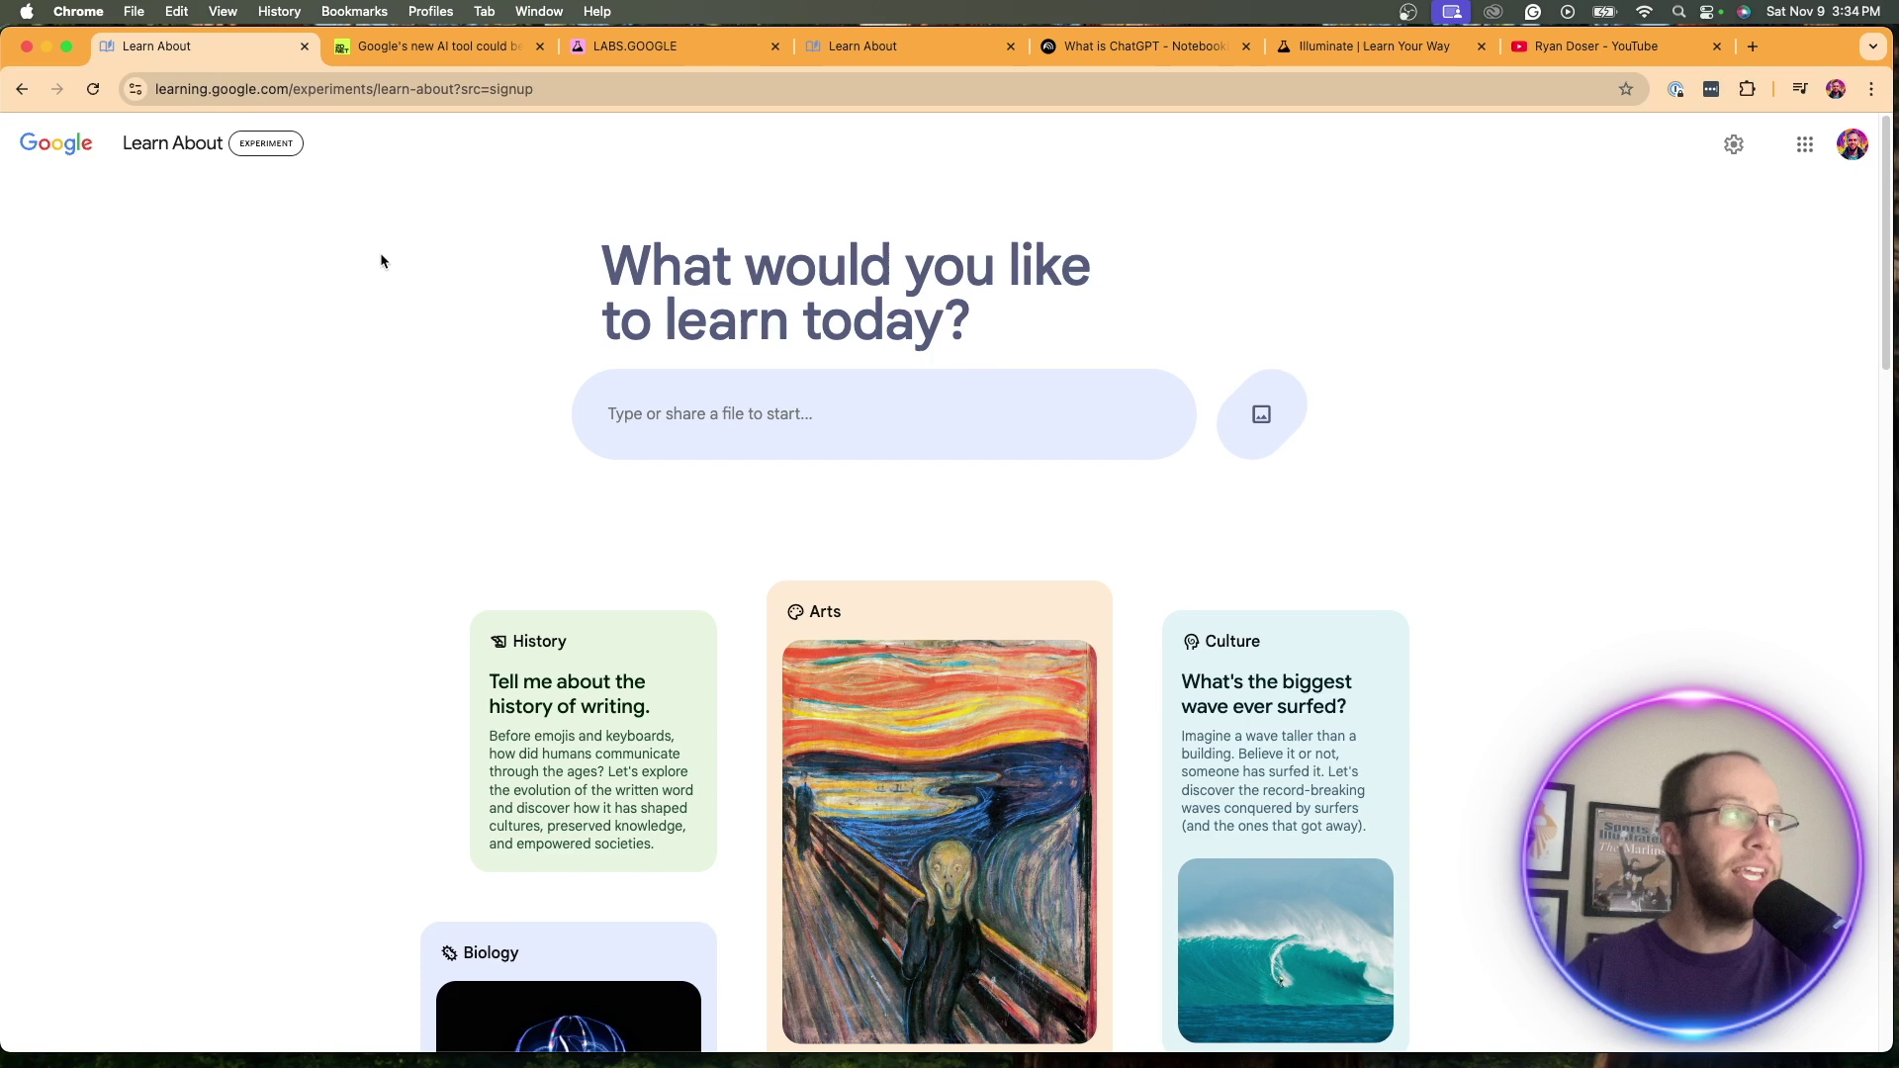